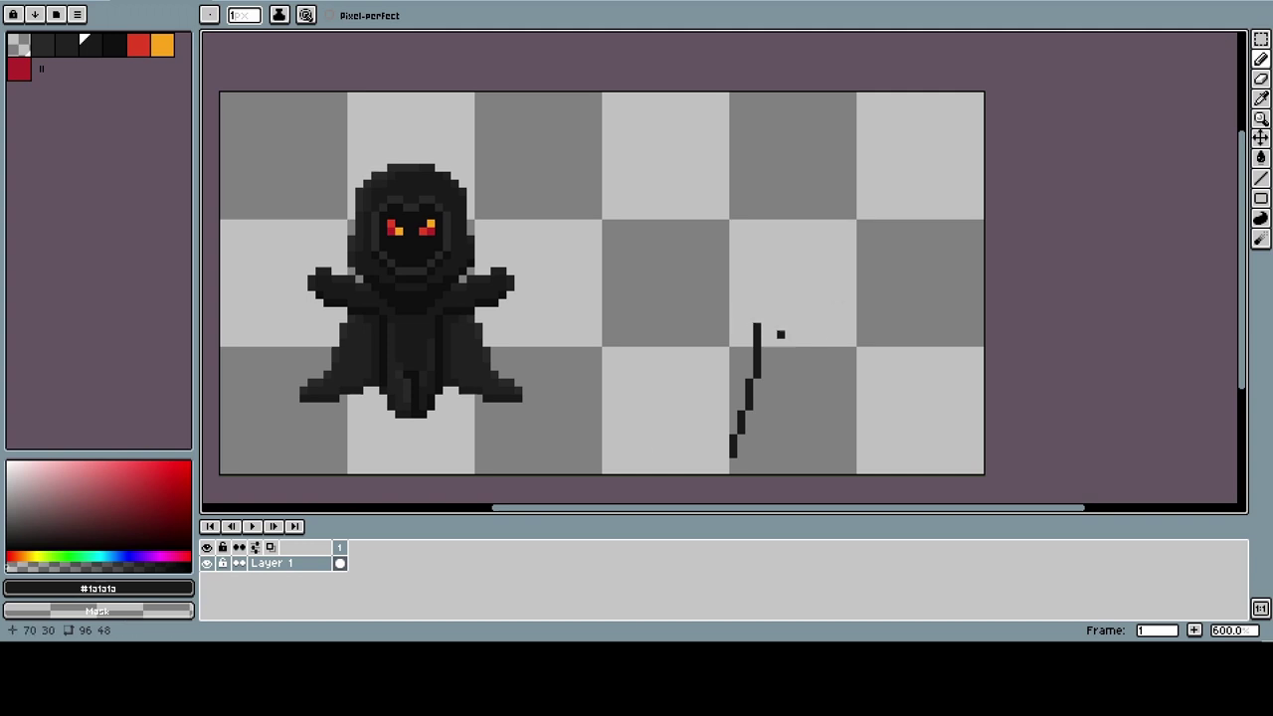
# - Draw an oval head outline in #1a1a1a above the thin robe line beside the finished front-view figure
pyautogui.moveTo(757, 318)
pyautogui.mouseDown()
pyautogui.moveTo(757, 254)
pyautogui.moveTo(788, 247)
pyautogui.moveTo(717, 189)
pyautogui.mouseUp()
pyautogui.click(804, 224)
pyautogui.moveTo(804, 208); pyautogui.dragTo(812, 176)
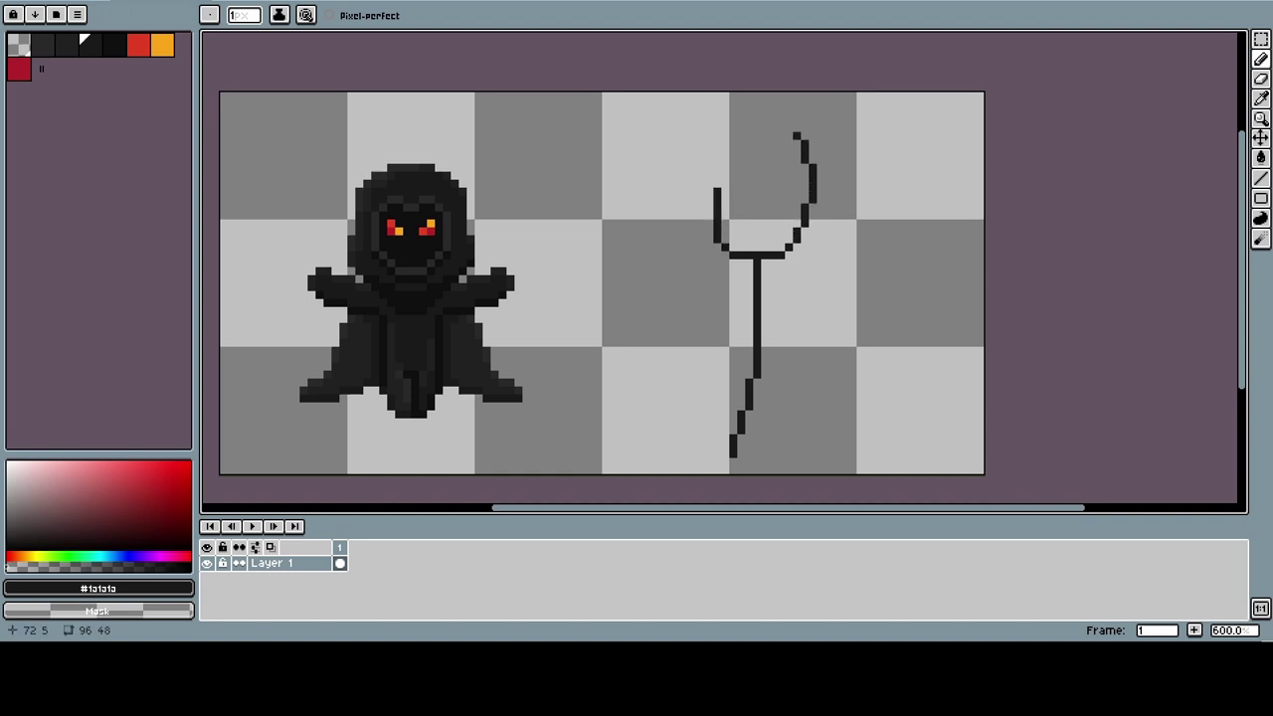
pyautogui.moveTo(789, 127); pyautogui.dragTo(747, 119)
pyautogui.moveTo(717, 189); pyautogui.dragTo(725, 223)
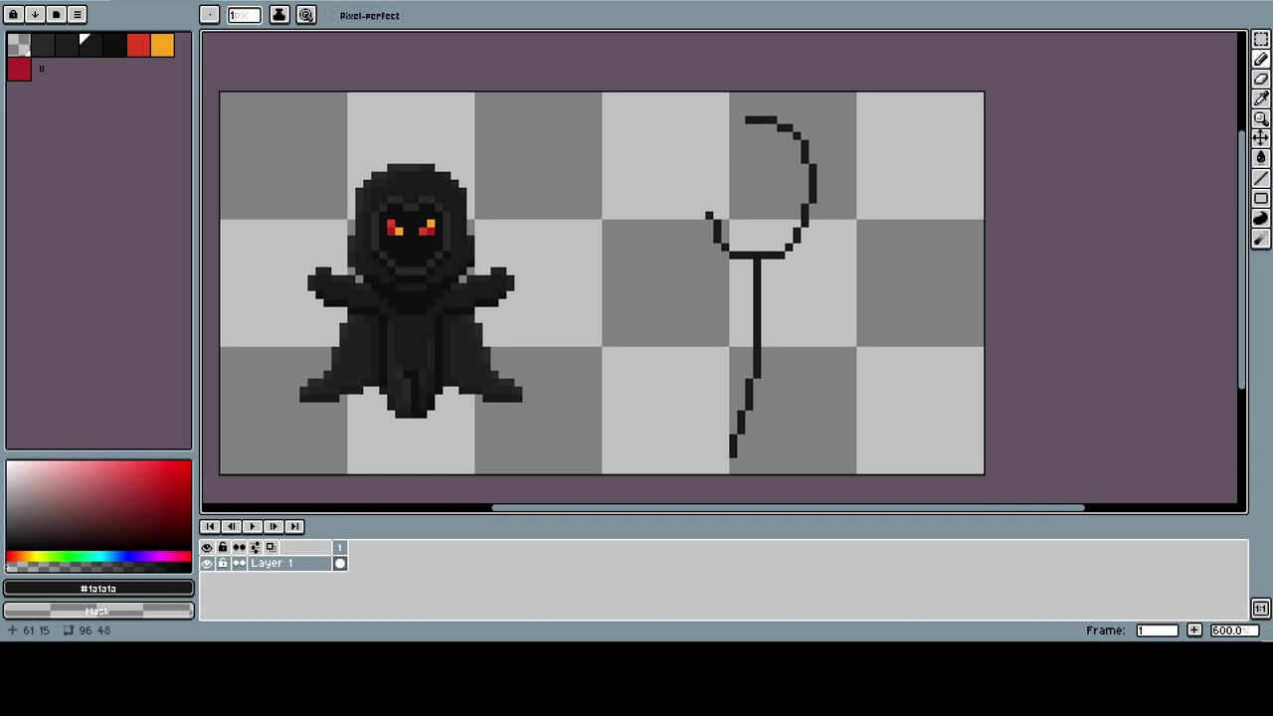
pyautogui.moveTo(725, 128)
pyautogui.mouseDown()
pyautogui.moveTo(711, 166)
pyautogui.moveTo(717, 226)
pyautogui.mouseUp()
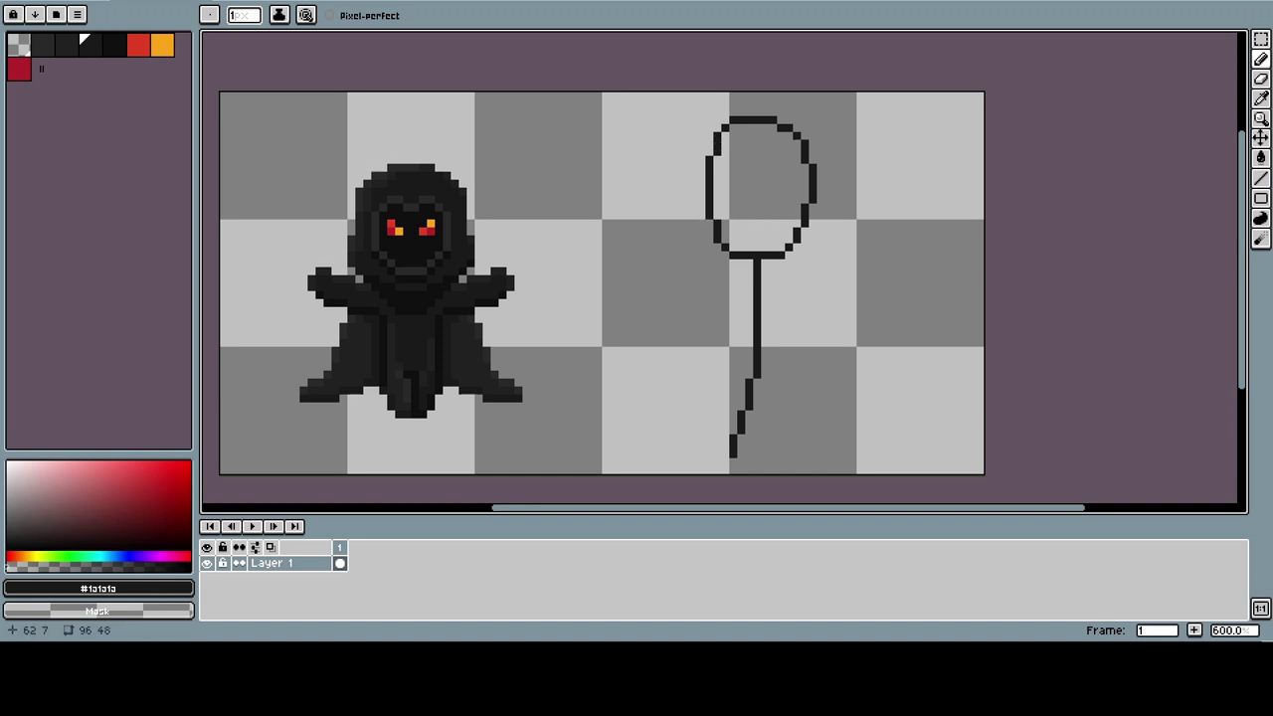
# - Redraw the oval head outline slightly narrower and shorter, with a straighter front side
pyautogui.moveTo(714, 154); pyautogui.dragTo(715, 239)
pyautogui.moveTo(795, 239)
pyautogui.mouseDown()
pyautogui.moveTo(731, 119)
pyautogui.moveTo(717, 246)
pyautogui.moveTo(709, 183)
pyautogui.mouseUp()
pyautogui.moveTo(792, 244)
pyautogui.mouseDown()
pyautogui.moveTo(804, 168)
pyautogui.moveTo(762, 128)
pyautogui.moveTo(716, 154)
pyautogui.moveTo(709, 239)
pyautogui.mouseUp()
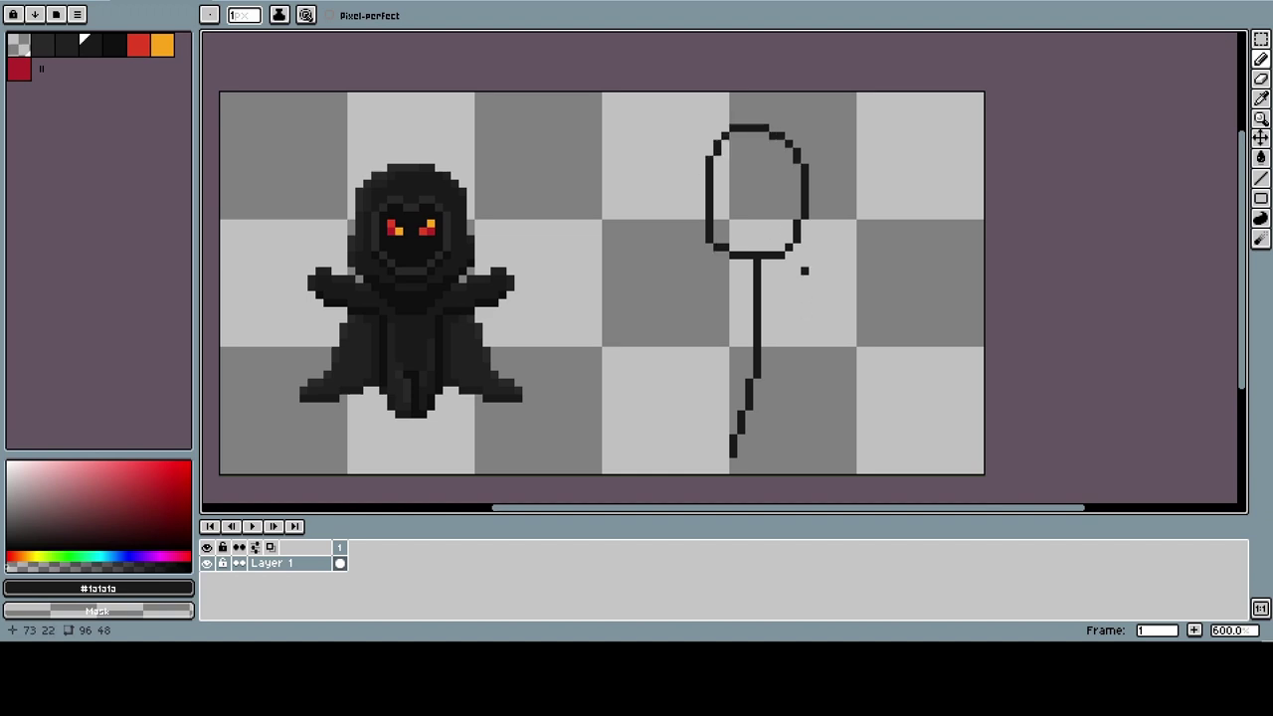
# - Move the head outline down about 4 pixels along the robe line and deselect it
pyautogui.hscroll(2, 782, 239)
pyautogui.press('m')
pyautogui.moveTo(649, 94); pyautogui.dragTo(785, 265)
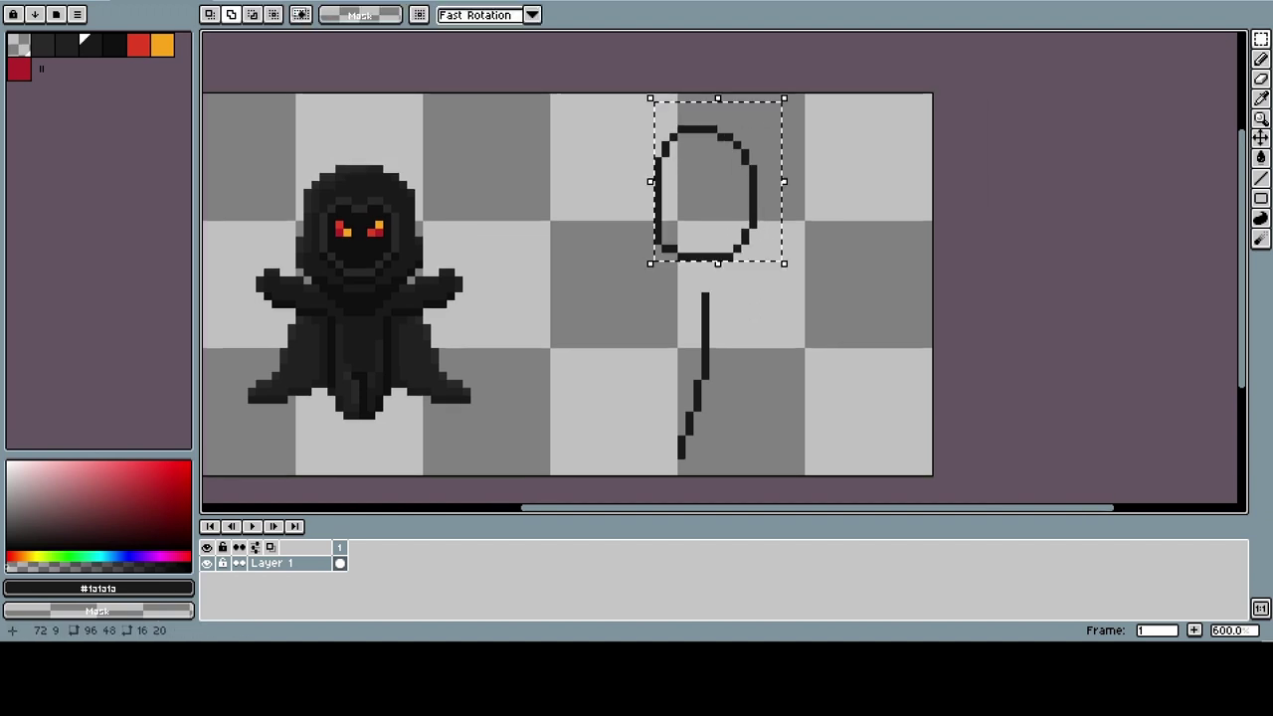
pyautogui.moveTo(701, 189); pyautogui.dragTo(701, 221)
pyautogui.hotkey('ctrl', 'd')
pyautogui.press('b')
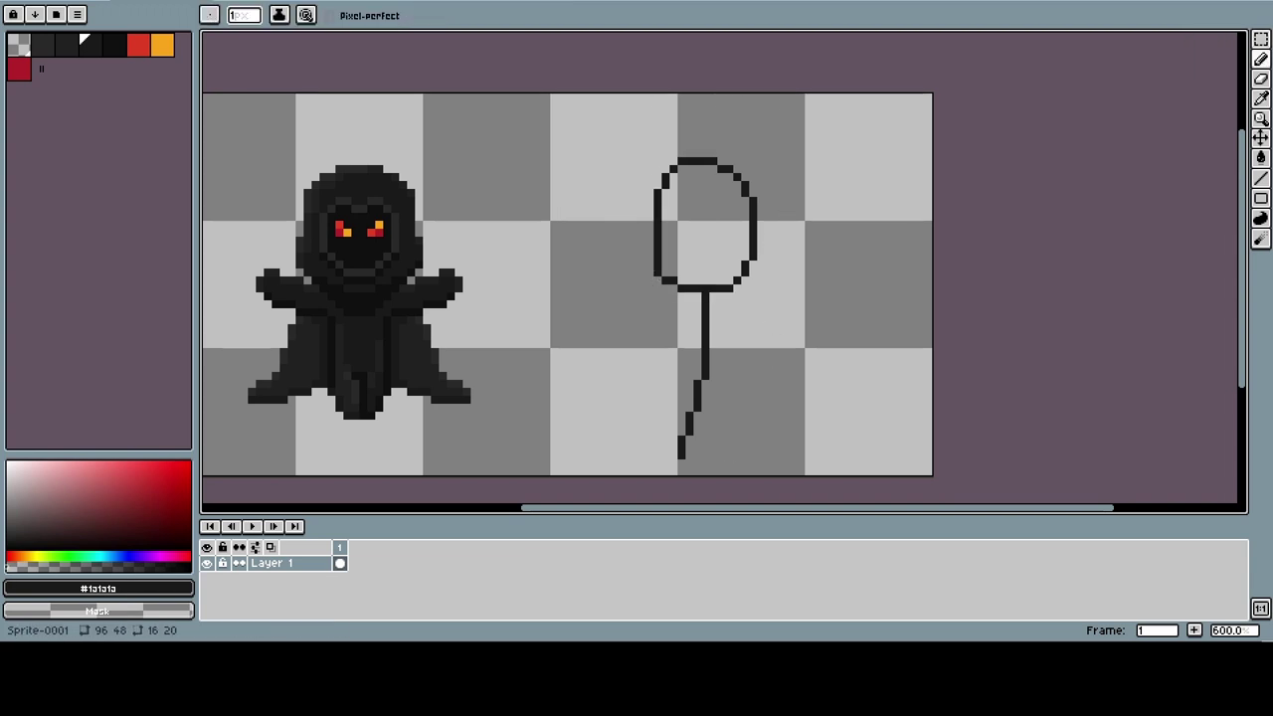
# - Thicken the head outline and draw a large hood outline arching over it, ending in a drooping point behind
pyautogui.rightClick(714, 284)
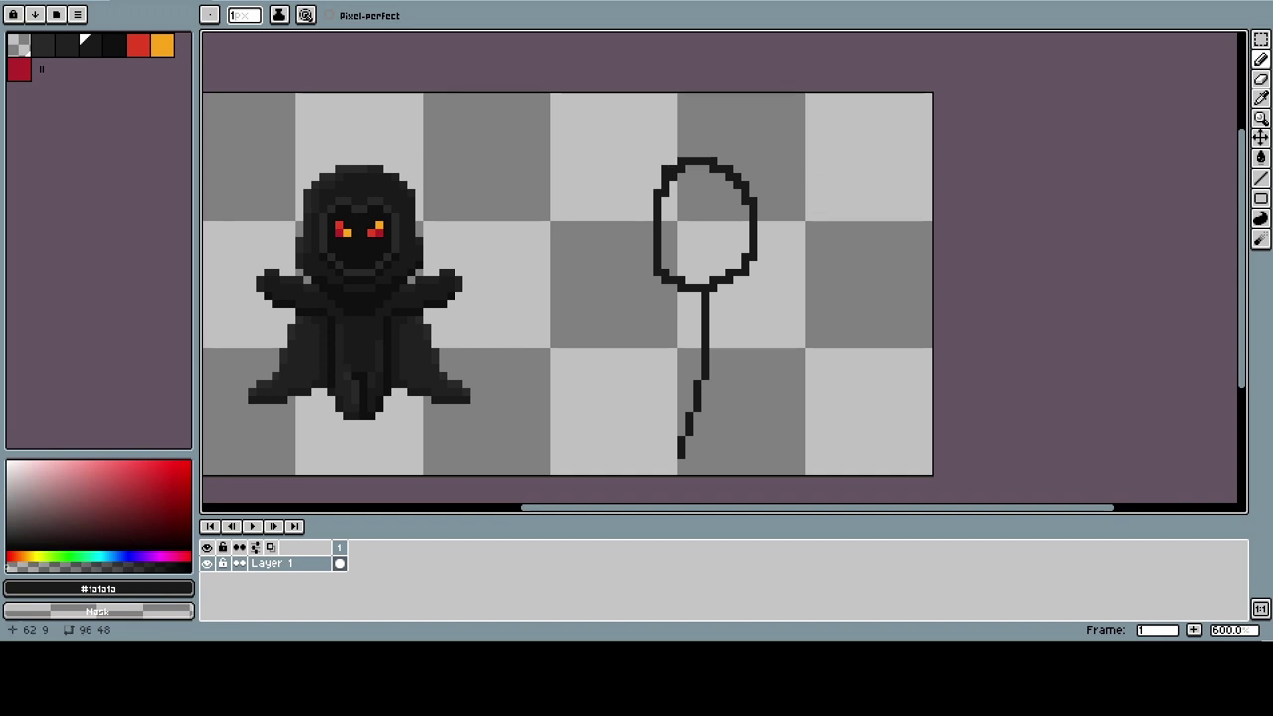
pyautogui.moveTo(680, 147)
pyautogui.mouseDown()
pyautogui.moveTo(692, 128)
pyautogui.moveTo(726, 121)
pyautogui.mouseUp()
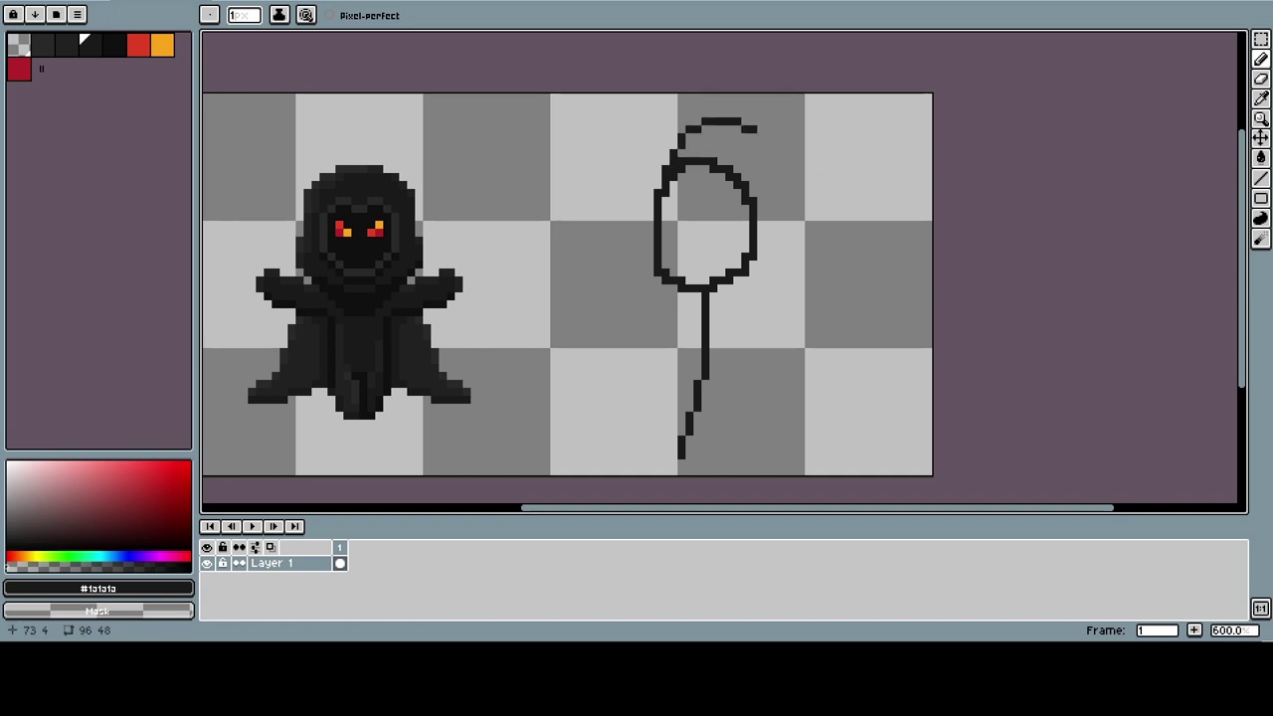
pyautogui.moveTo(823, 169)
pyautogui.mouseDown()
pyautogui.moveTo(848, 267)
pyautogui.moveTo(815, 224)
pyautogui.moveTo(757, 249)
pyautogui.mouseUp()
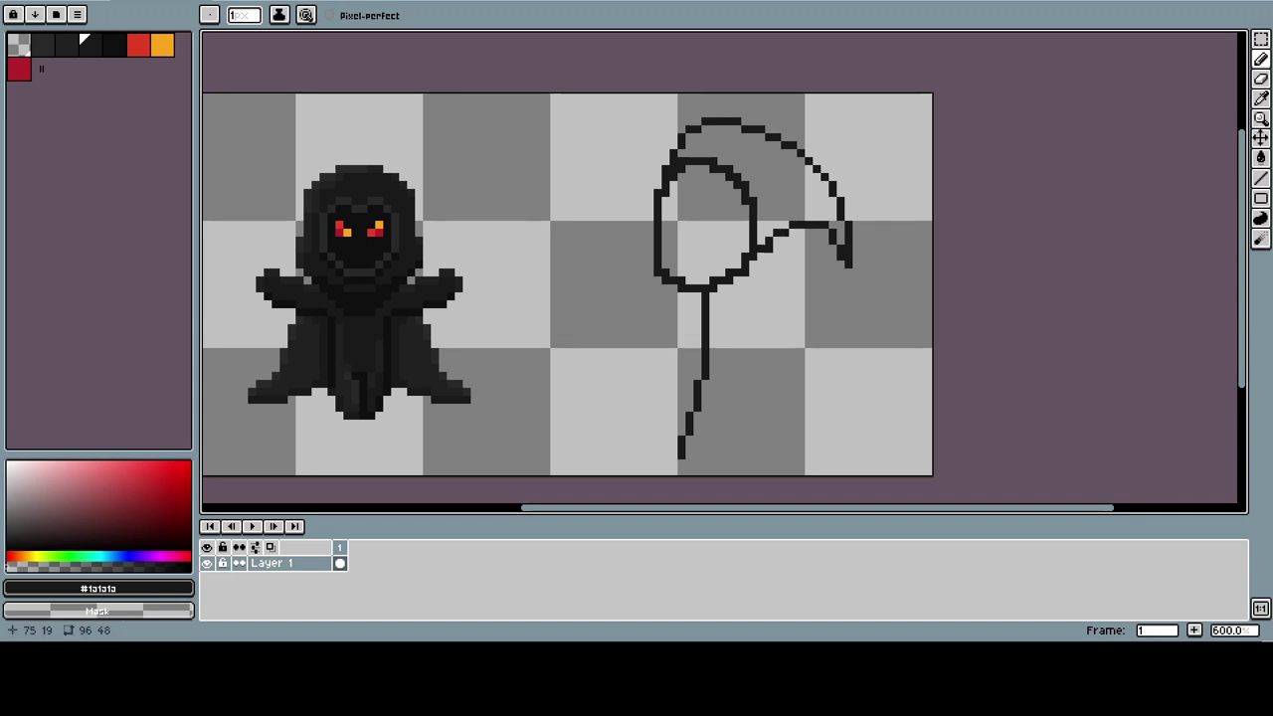
pyautogui.hotkey('ctrl', 'z')
pyautogui.moveTo(758, 264); pyautogui.dragTo(849, 268)
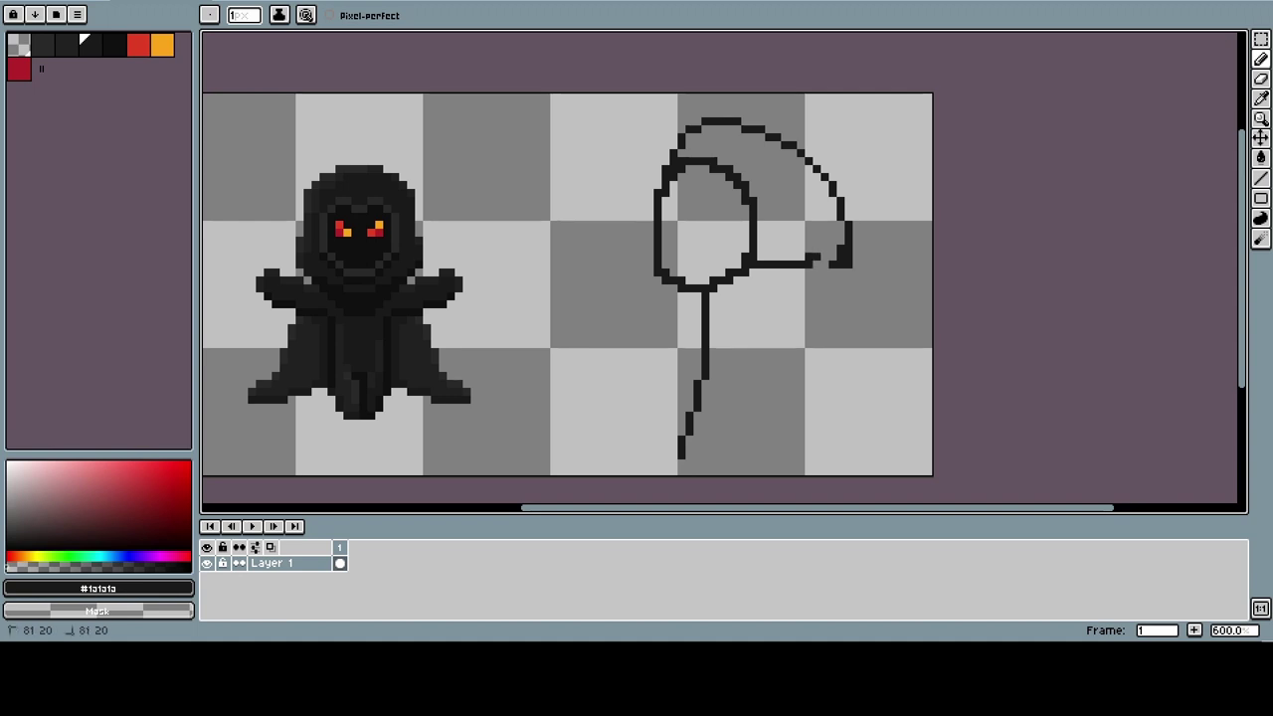
pyautogui.moveTo(820, 260)
pyautogui.mouseDown()
pyautogui.moveTo(837, 253)
pyautogui.moveTo(856, 272)
pyautogui.mouseUp()
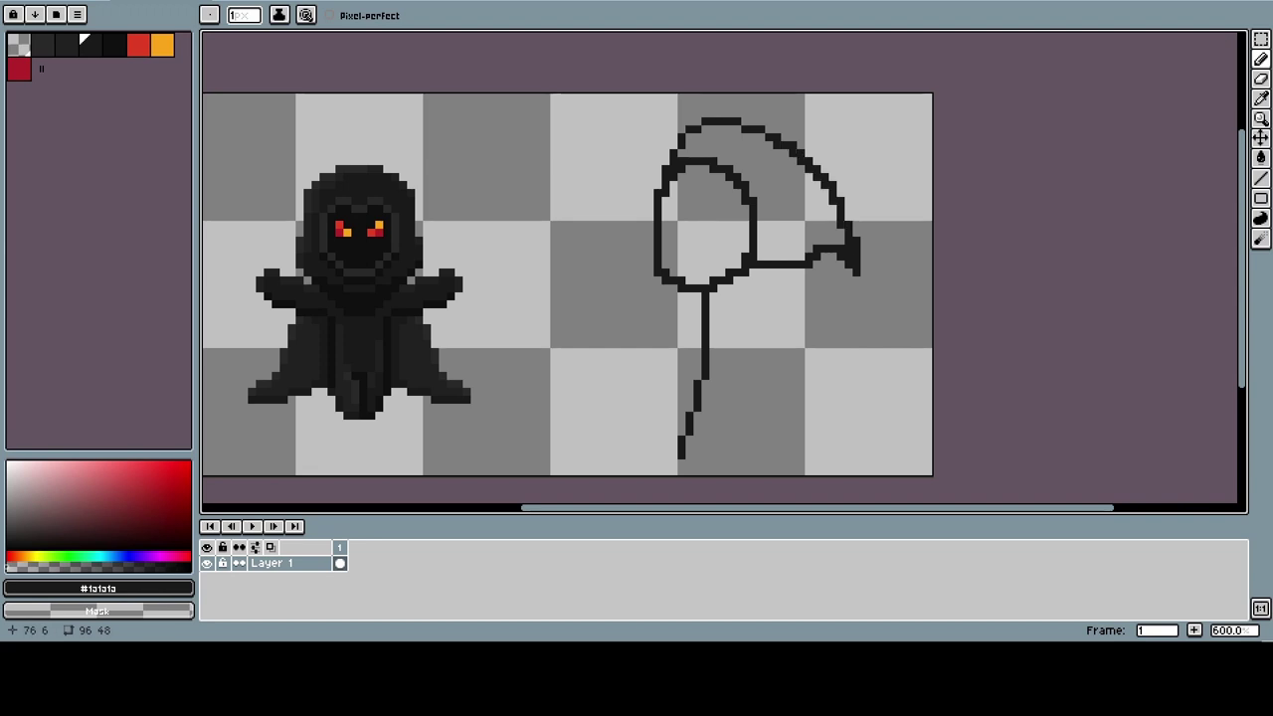
# - Outline the robe below the head with its front edge shifted forward and a long hem trailing behind
pyautogui.moveTo(697, 456)
pyautogui.mouseDown()
pyautogui.moveTo(910, 448)
pyautogui.moveTo(797, 424)
pyautogui.moveTo(786, 406)
pyautogui.moveTo(784, 278)
pyautogui.moveTo(776, 304)
pyautogui.moveTo(767, 271)
pyautogui.mouseUp()
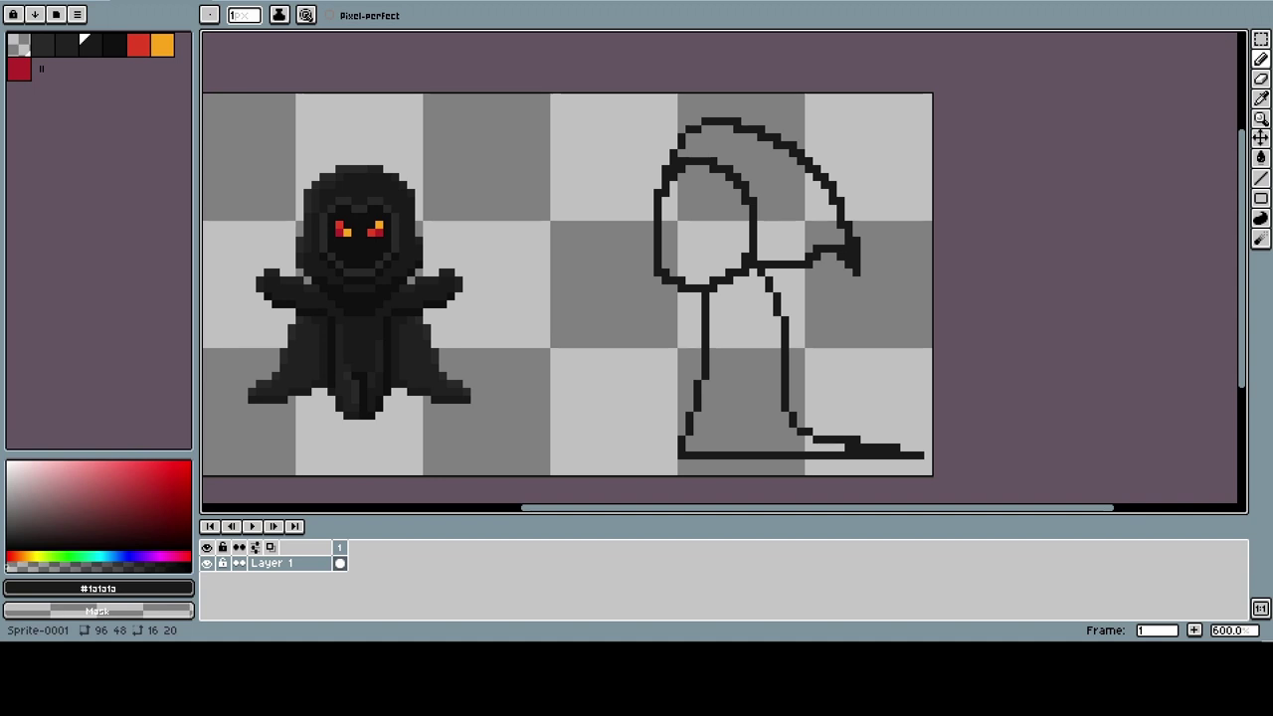
pyautogui.moveTo(708, 297)
pyautogui.mouseDown()
pyautogui.moveTo(706, 372)
pyautogui.moveTo(673, 326)
pyautogui.moveTo(649, 459)
pyautogui.moveTo(687, 456)
pyautogui.mouseUp()
pyautogui.moveTo(696, 382); pyautogui.dragTo(684, 443)
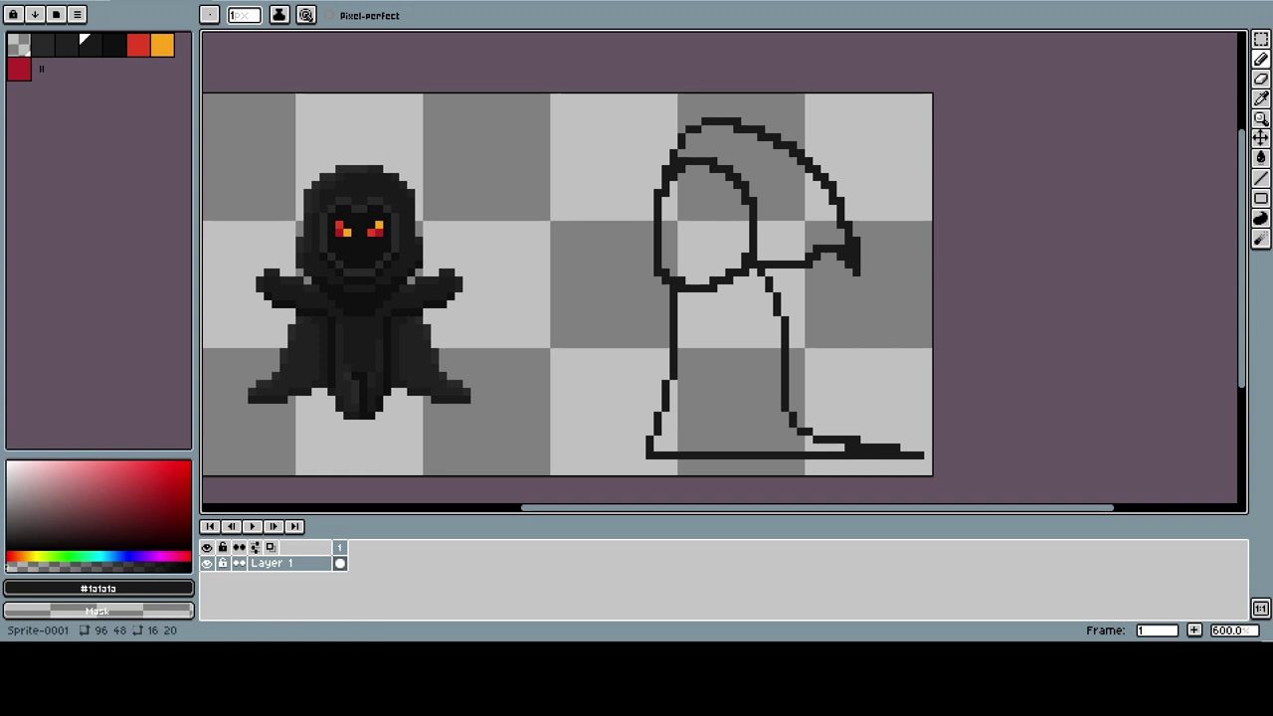
# - Fill the oval face opening with #0f0f0f
pyautogui.press('g')
pyautogui.click(708, 239)
pyautogui.press('b')
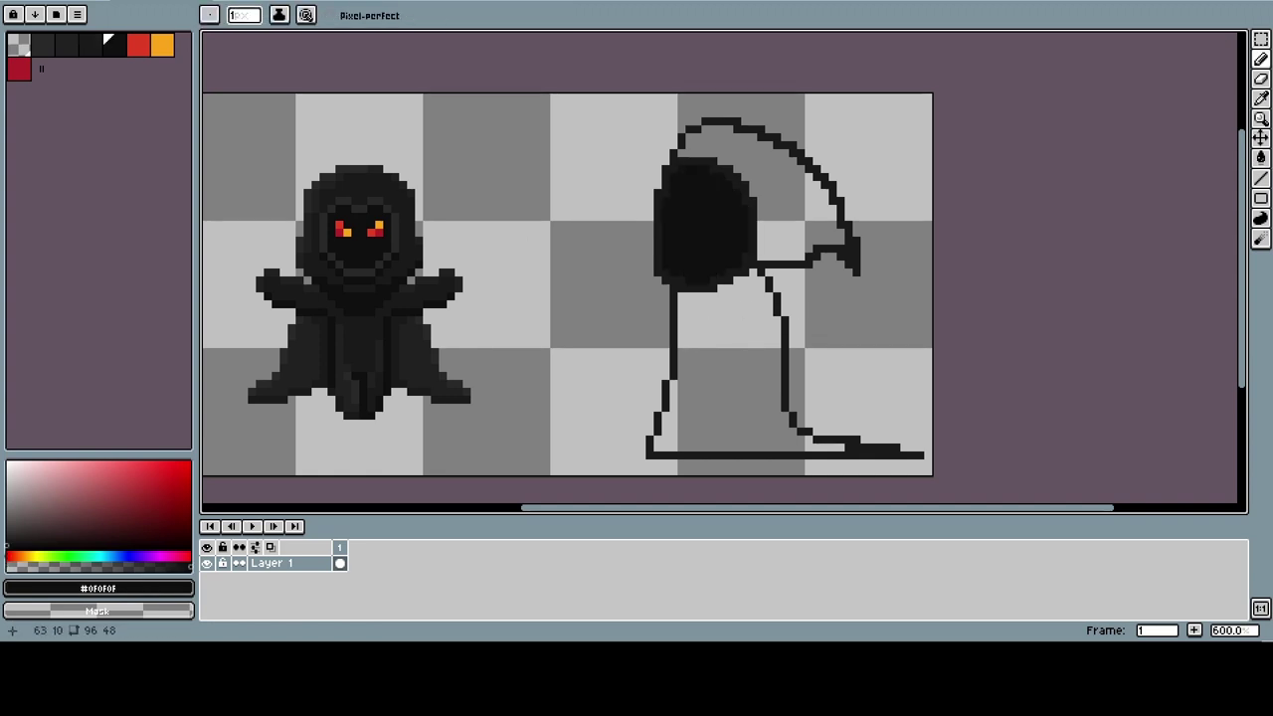
# - Draw a #1a1a1a fold line down the robe from beneath the head to the hem
pyautogui.press('i')
pyautogui.click(434, 295)
pyautogui.press('b')
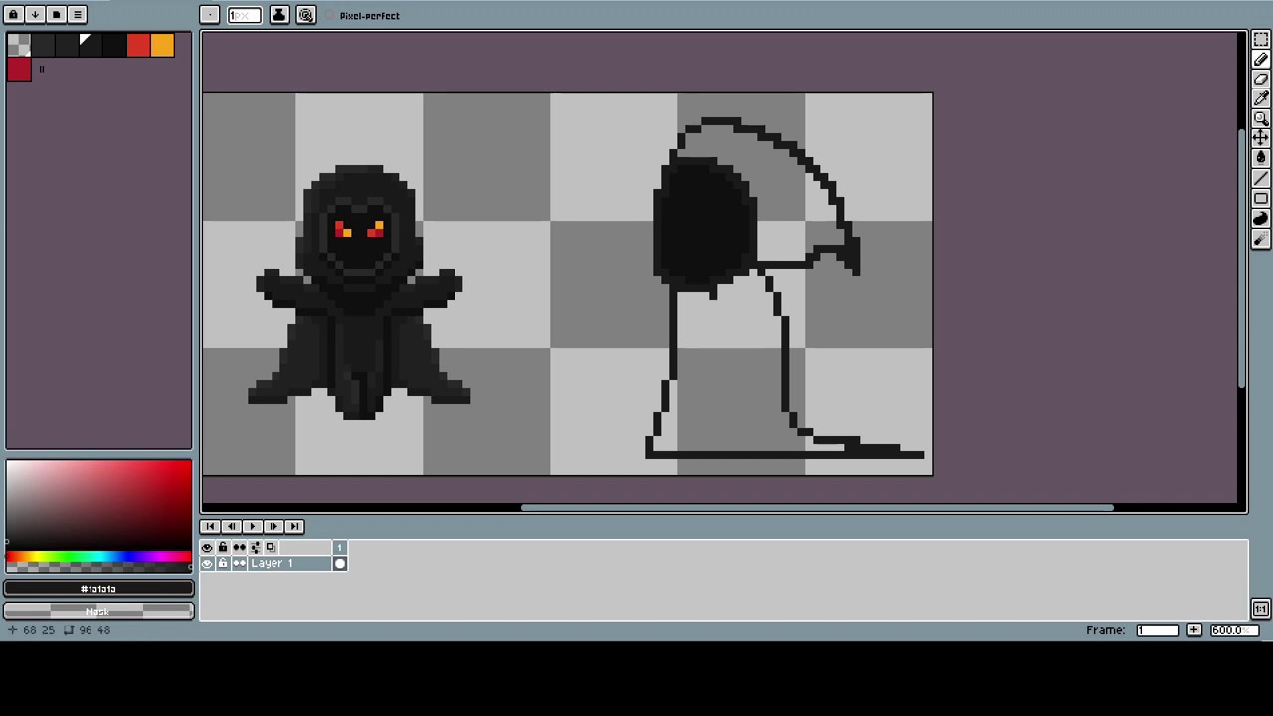
pyautogui.moveTo(713, 294)
pyautogui.mouseDown()
pyautogui.moveTo(713, 447)
pyautogui.moveTo(713, 418)
pyautogui.moveTo(729, 451)
pyautogui.mouseUp()
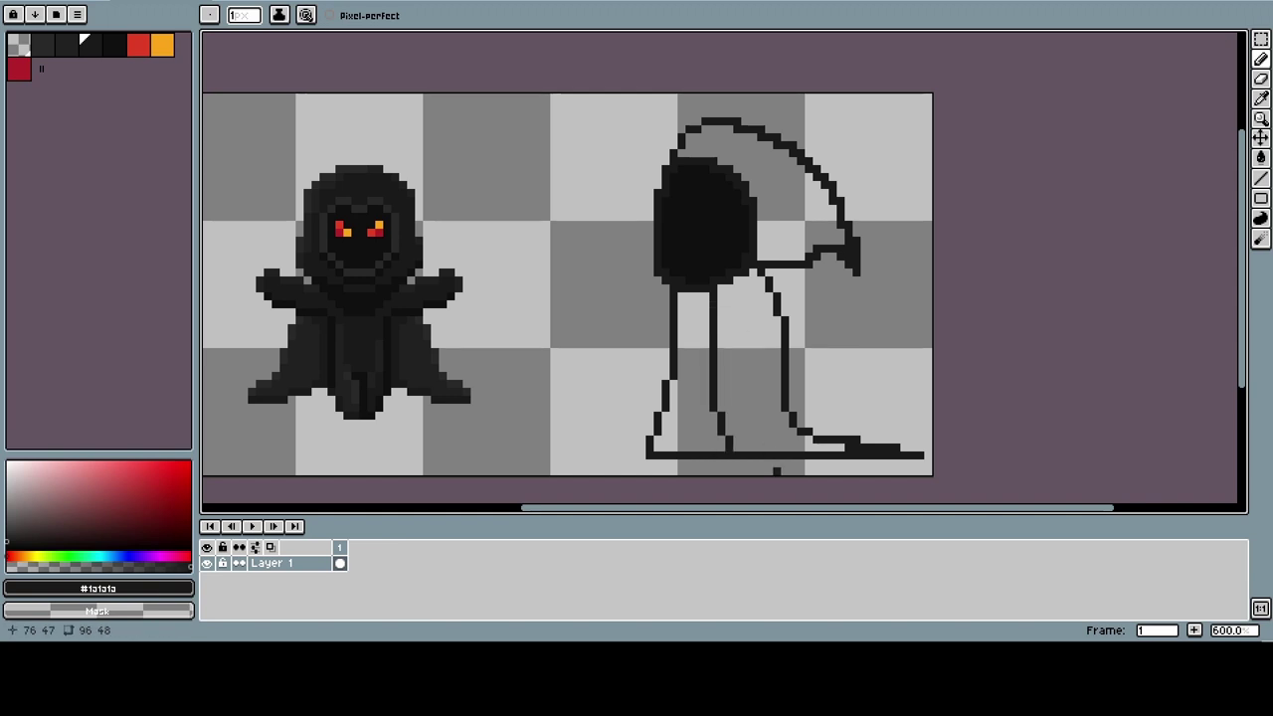
# - Draw a long hanging sleeve shape behind the fold line and fill it with #212121
pyautogui.keyDown('alt'); pyautogui.click(434, 312); pyautogui.keyUp('alt')
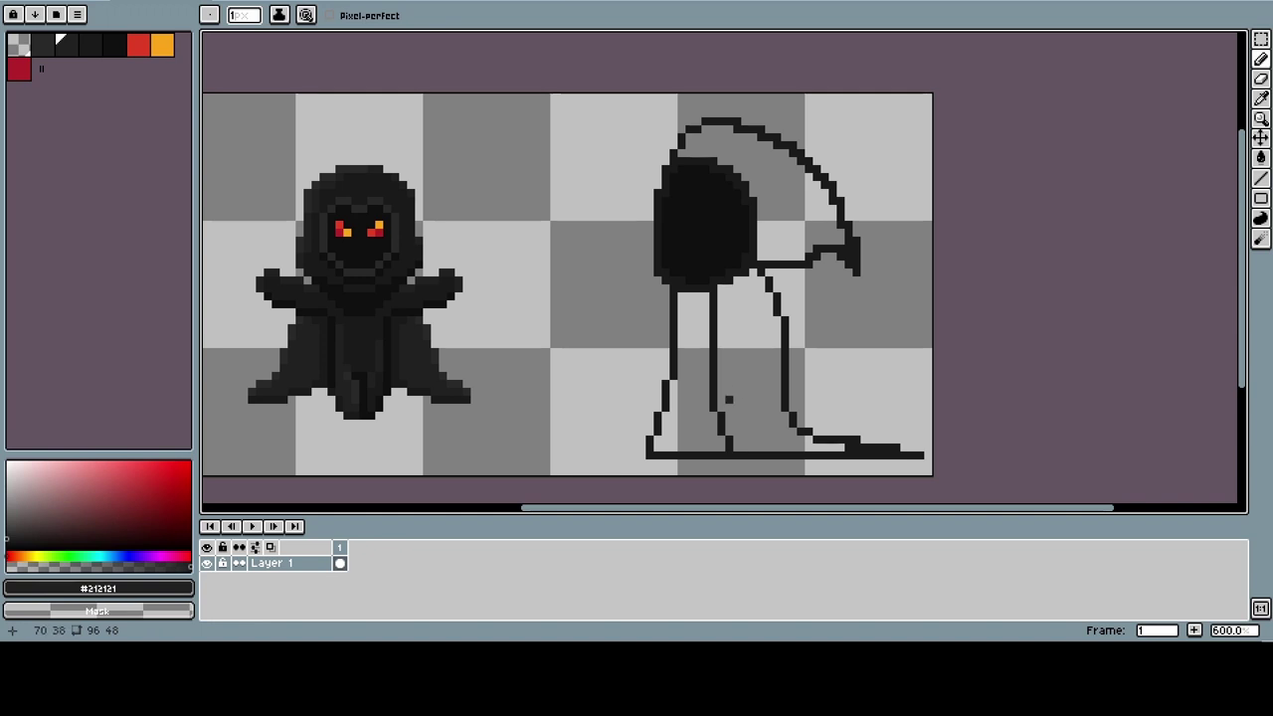
pyautogui.moveTo(721, 288); pyautogui.dragTo(721, 379)
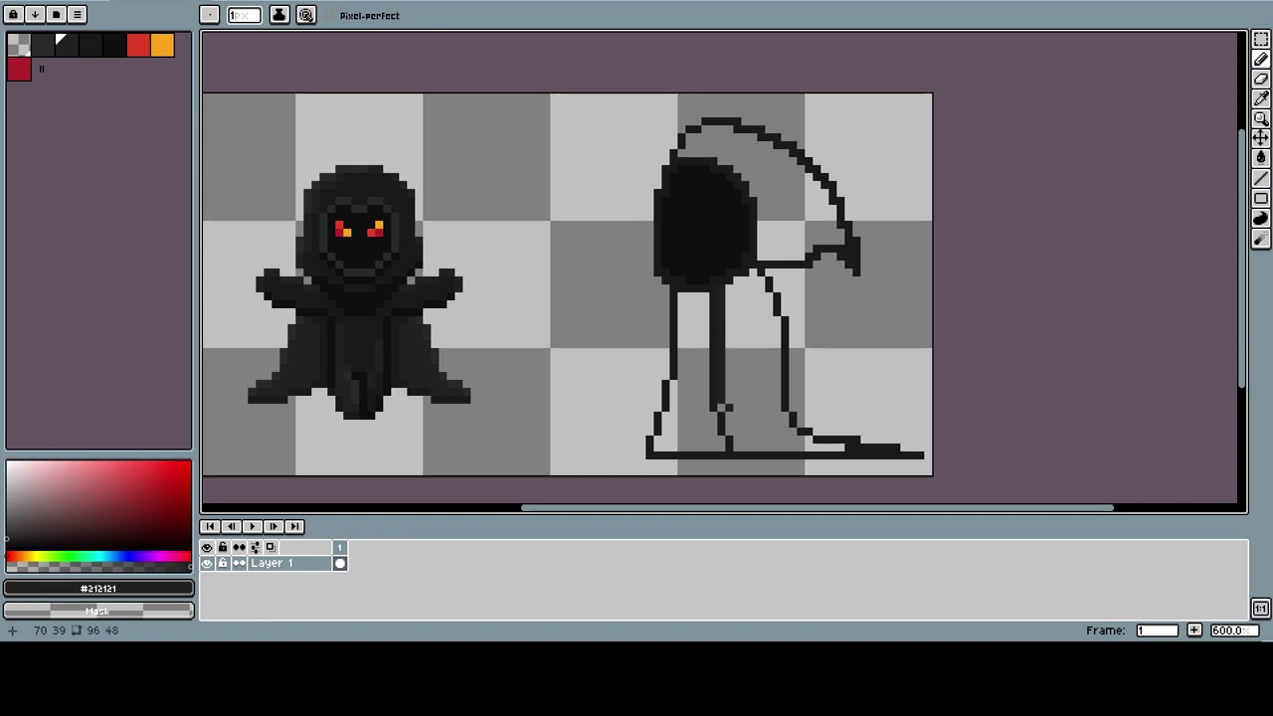
pyautogui.click(738, 393)
pyautogui.moveTo(761, 380); pyautogui.dragTo(746, 281)
pyautogui.press('g')
pyautogui.click(741, 338)
pyautogui.press('b')
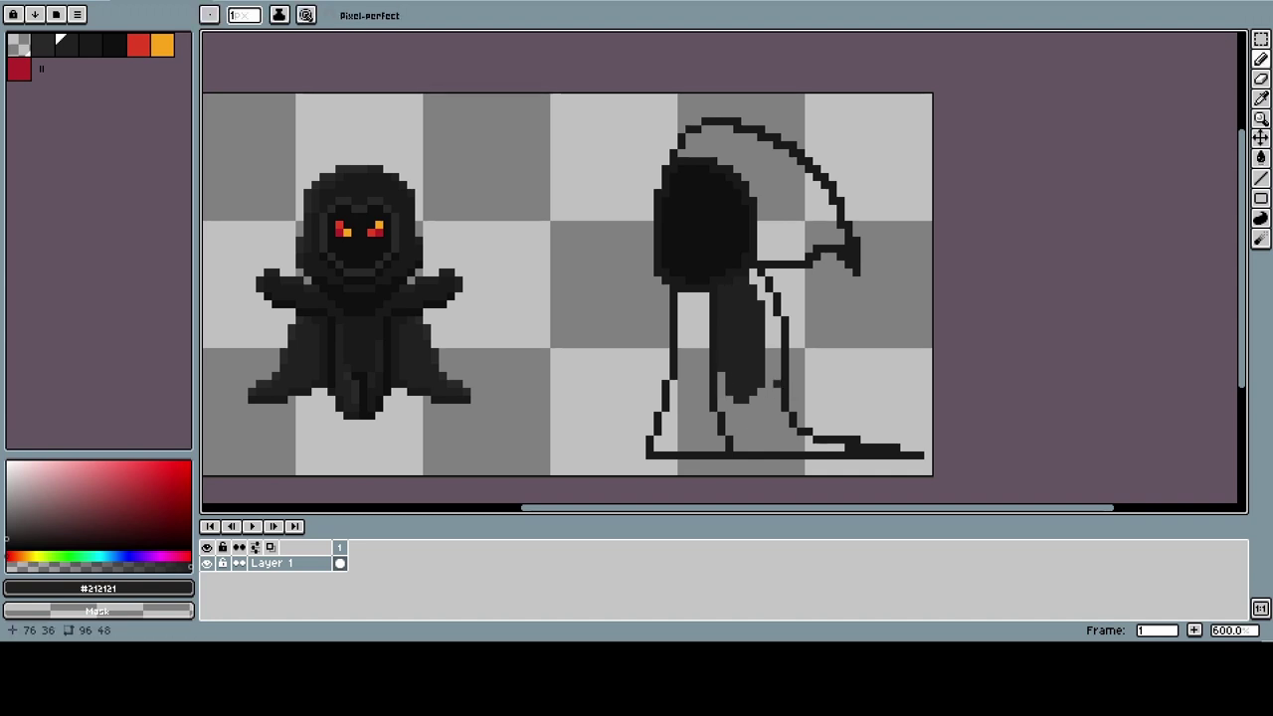
pyautogui.moveTo(740, 408); pyautogui.dragTo(745, 408)
# - Fill the robe's front panel with #212121 and the robe's back and the hood with #1a1a1a
pyautogui.scroll(1, 824, 360)
pyautogui.press('g')
pyautogui.click(691, 388)
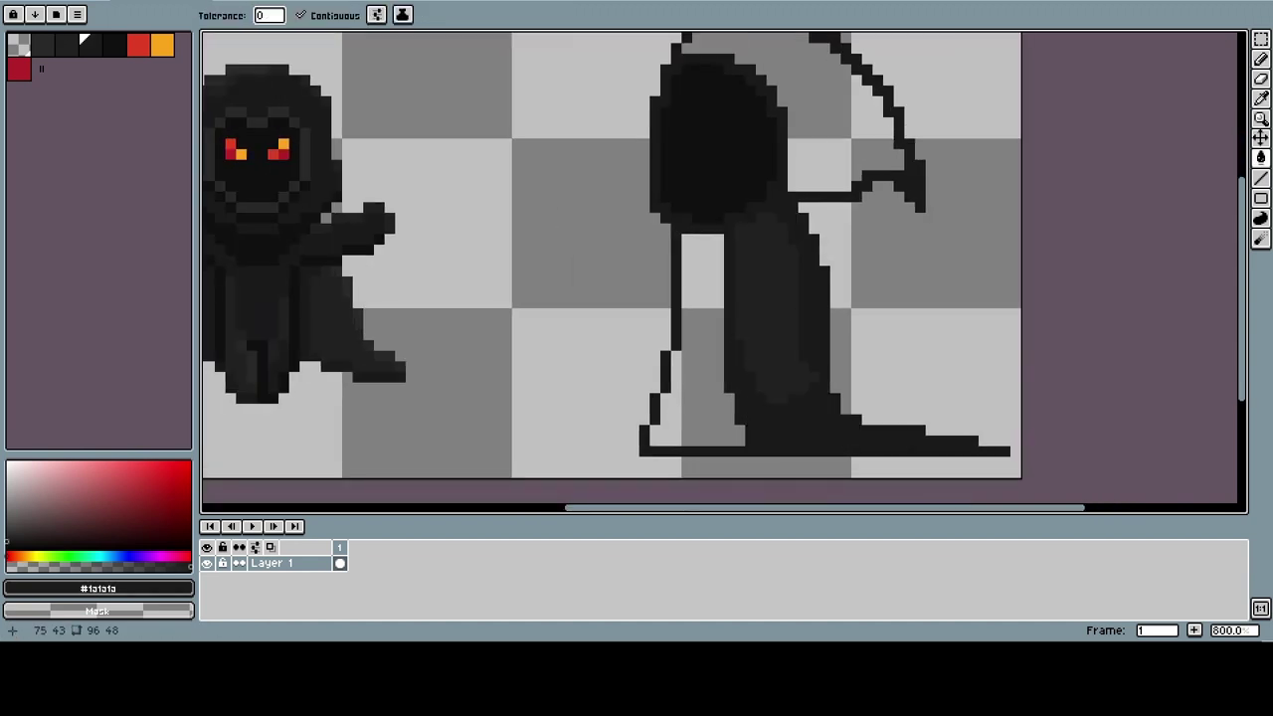
pyautogui.scroll(-1, 752, 352)
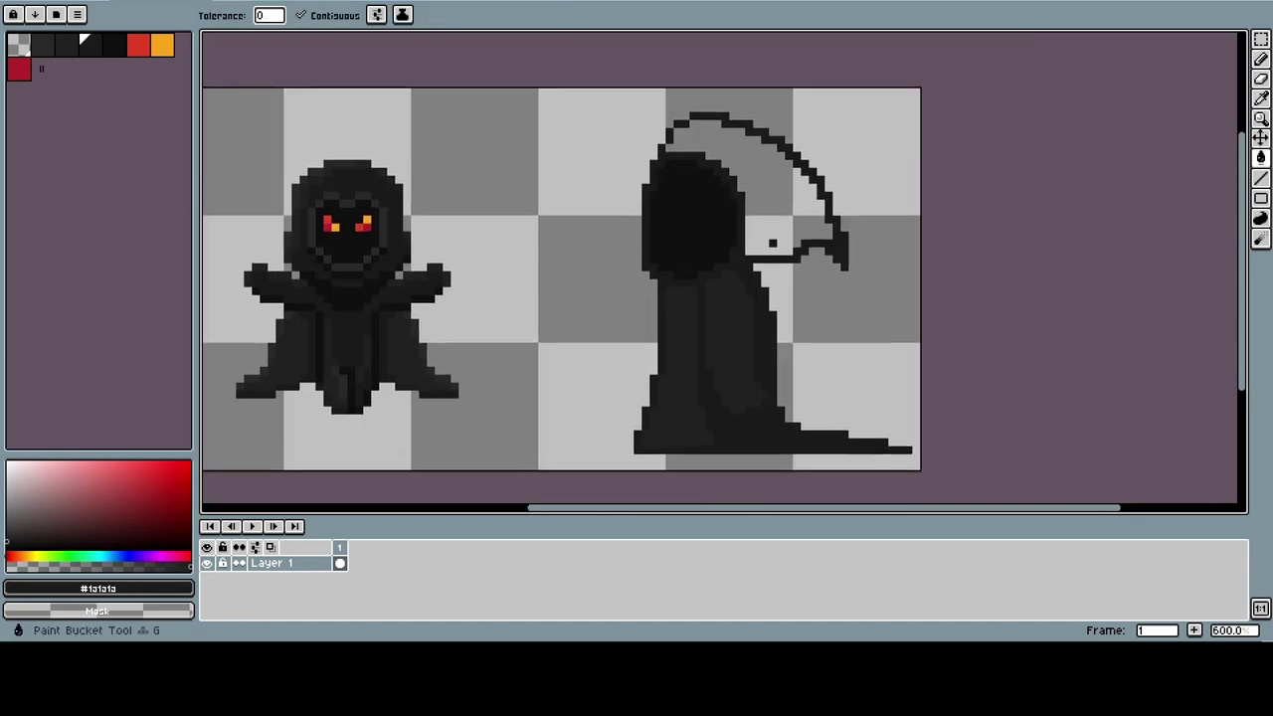
pyautogui.click(768, 237)
pyautogui.press('b')
pyautogui.scroll(-3, 786, 258)
pyautogui.scroll(3, 817, 286)
pyautogui.scroll(-1, 817, 286)
pyautogui.scroll(1, 795, 279)
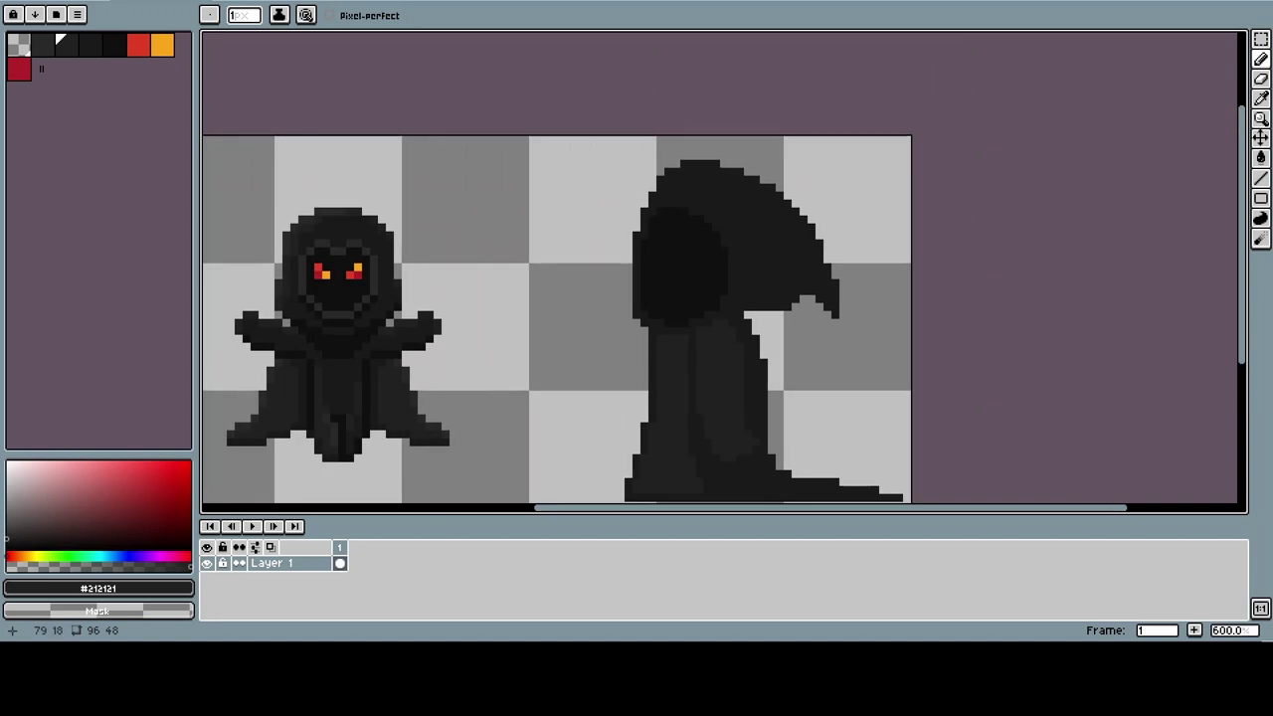
# - Trim away the hood's drooping point and cut back its rear edge
pyautogui.scroll(1, 746, 251)
pyautogui.keyDown('alt'); pyautogui.click(746, 250); pyautogui.keyUp('alt')
pyautogui.hotkey('ctrl', 'z')
pyautogui.hotkey('ctrl', 'z')
pyautogui.hotkey('ctrl', 'z')
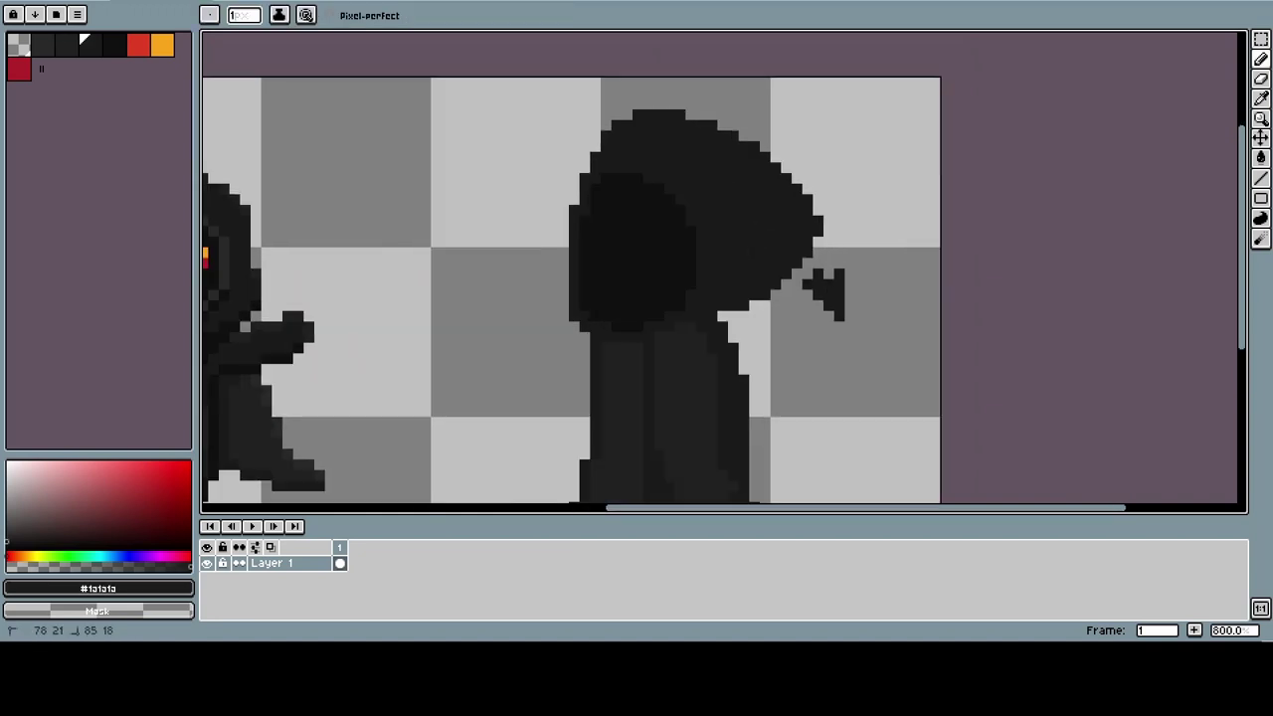
pyautogui.hotkey('ctrl', 'z')
pyautogui.hotkey('ctrl', 'z')
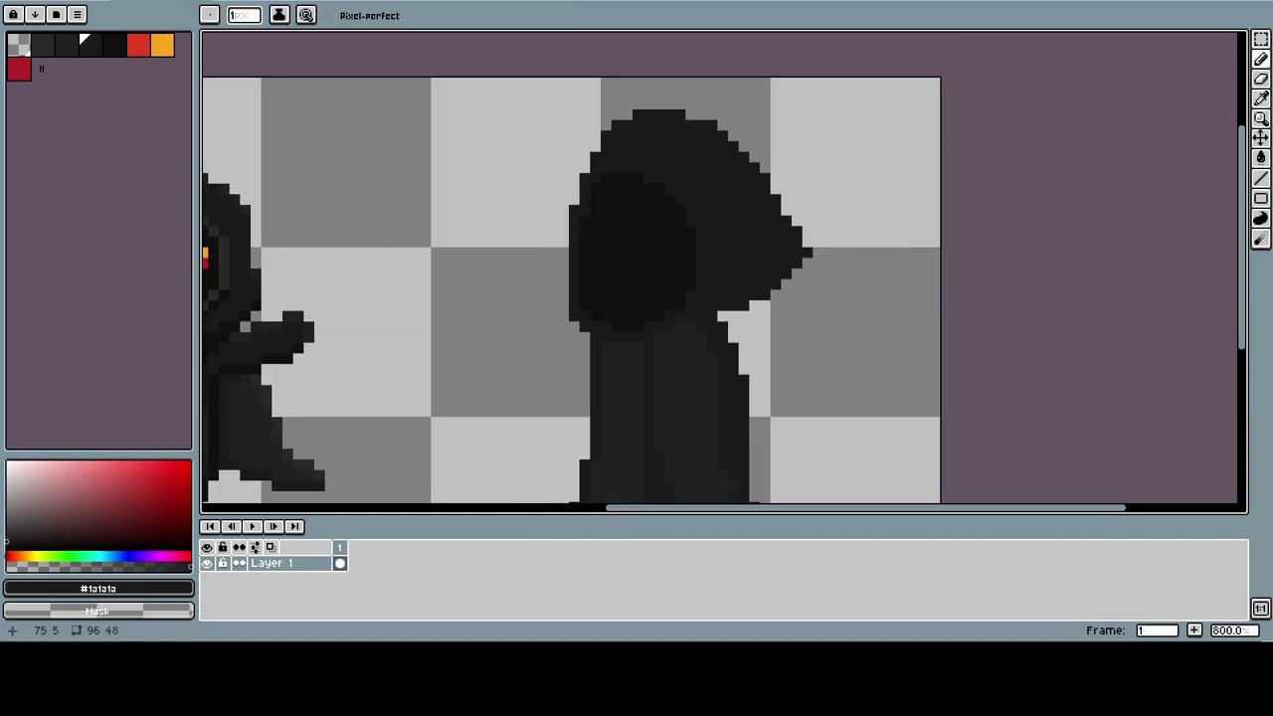
pyautogui.hotkey('ctrl', 'z')
pyautogui.hotkey('ctrl', 'z')
pyautogui.hotkey('ctrl', 'z')
pyautogui.hotkey('ctrl', 'z')
# - Redraw the hood's curved back with a shorter drooping point, fill it with #1a1a1a and clear the stray pixel
pyautogui.moveTo(722, 135)
pyautogui.mouseDown()
pyautogui.moveTo(796, 188)
pyautogui.moveTo(817, 265)
pyautogui.mouseUp()
pyautogui.moveTo(722, 306)
pyautogui.mouseDown()
pyautogui.moveTo(829, 275)
pyautogui.moveTo(817, 308)
pyautogui.moveTo(791, 288)
pyautogui.mouseUp()
pyautogui.press('g')
pyautogui.click(766, 219)
pyautogui.scroll(-1, 696, 269)
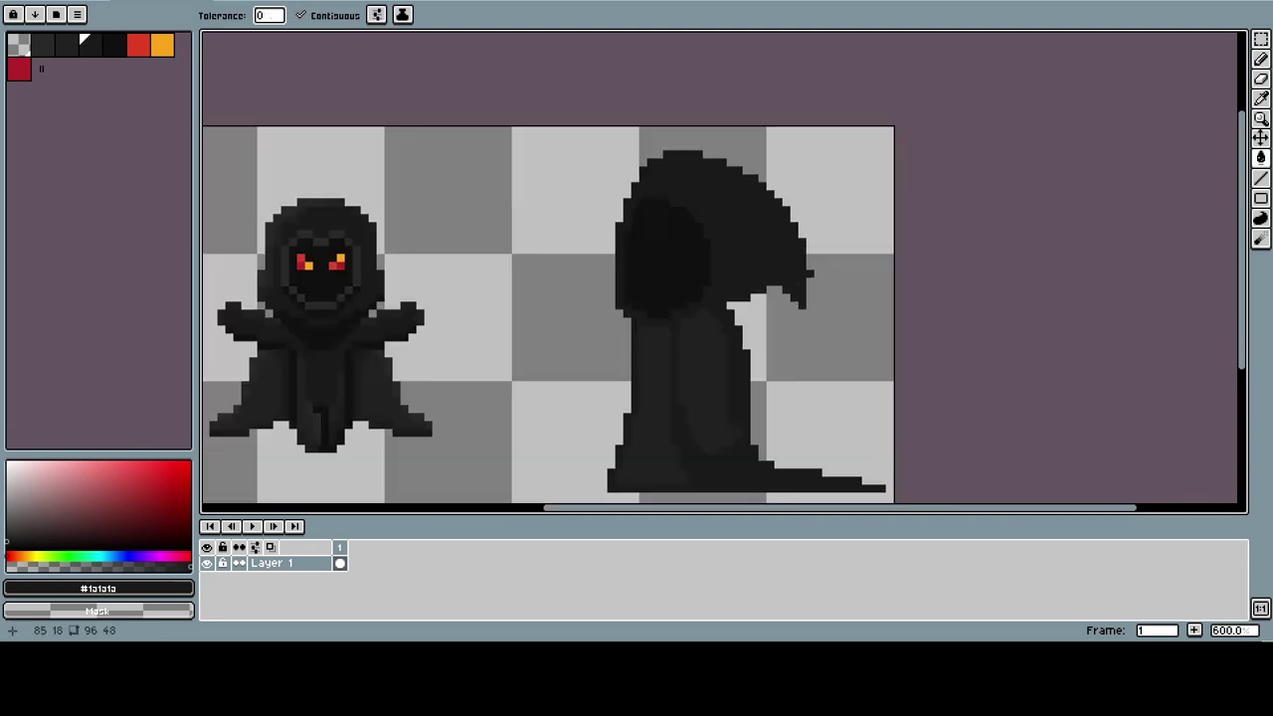
pyautogui.scroll(2, 696, 268)
pyautogui.hotkey('ctrl', 'z')
pyautogui.press('b')
pyautogui.scroll(-4, 815, 248)
pyautogui.scroll(2, 810, 268)
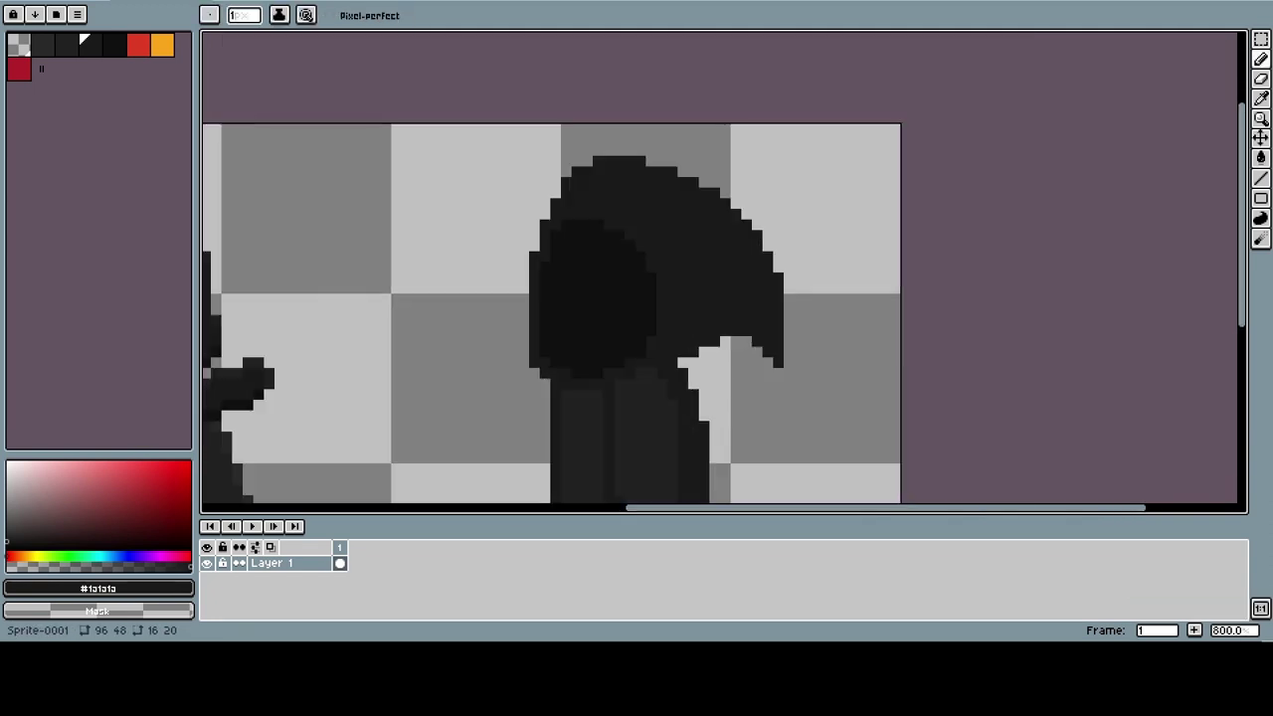
# - Try widening the hood's rear edge by one pixel just above its point
pyautogui.scroll(1, 774, 328)
pyautogui.moveTo(791, 275); pyautogui.dragTo(792, 361)
pyautogui.scroll(-3, 811, 373)
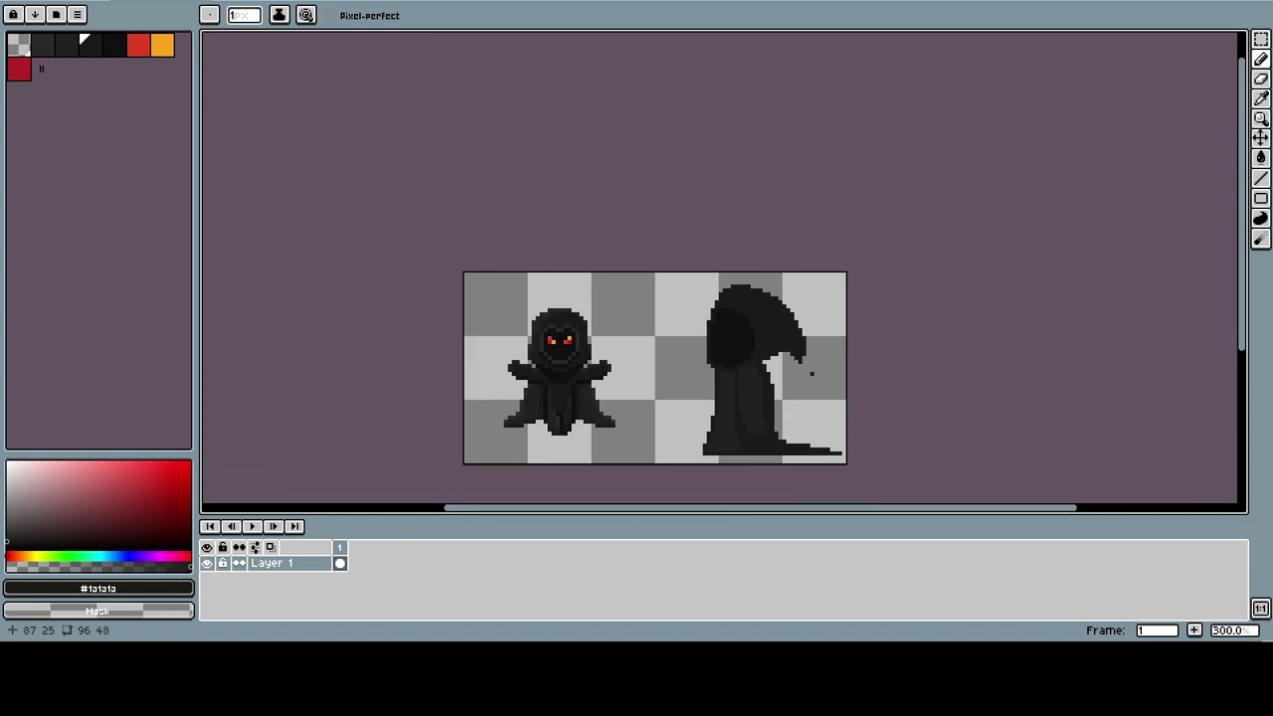
pyautogui.scroll(4, 805, 363)
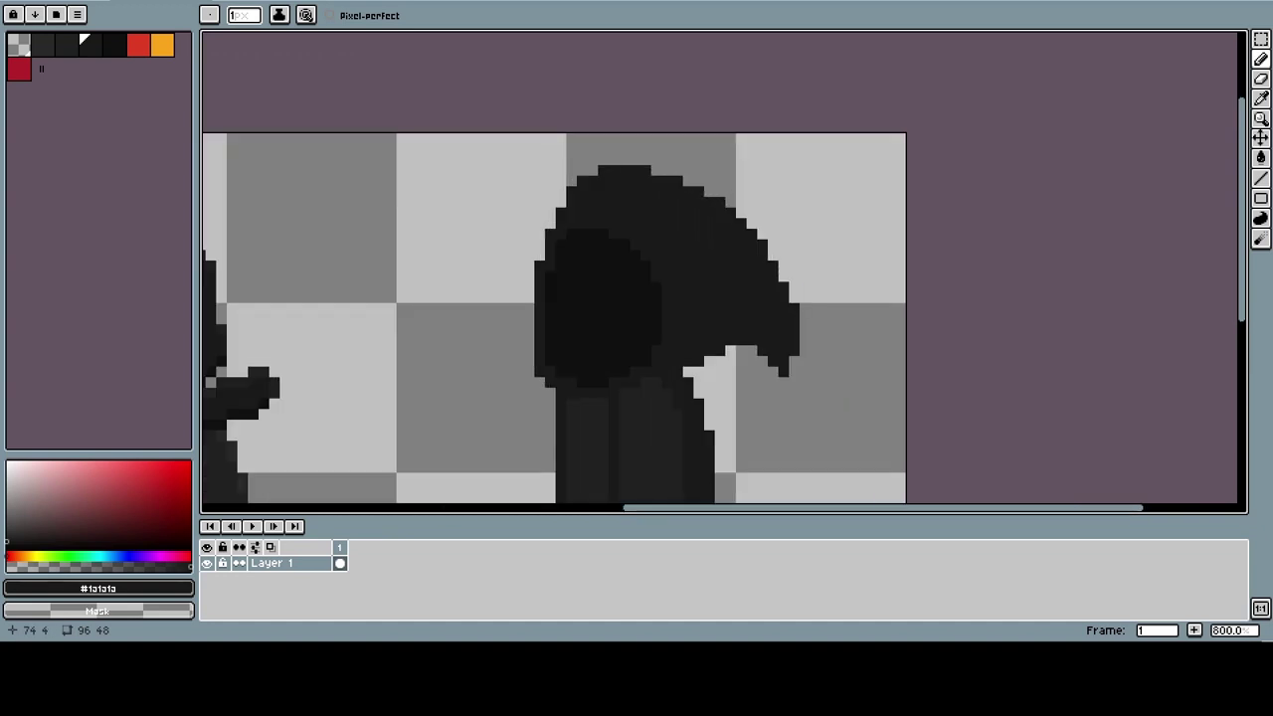
# - Trim the top of the hood by one pixel row and smooth its upper curve
pyautogui.hotkey('ctrl', 'z')
pyautogui.hotkey('ctrl', 'z')
pyautogui.hotkey('ctrl', 'z')
pyautogui.hotkey('ctrl', 'z')
pyautogui.hotkey('ctrl', 'z')
pyautogui.hotkey('ctrl', 'z')
pyautogui.hotkey('ctrl', 'z')
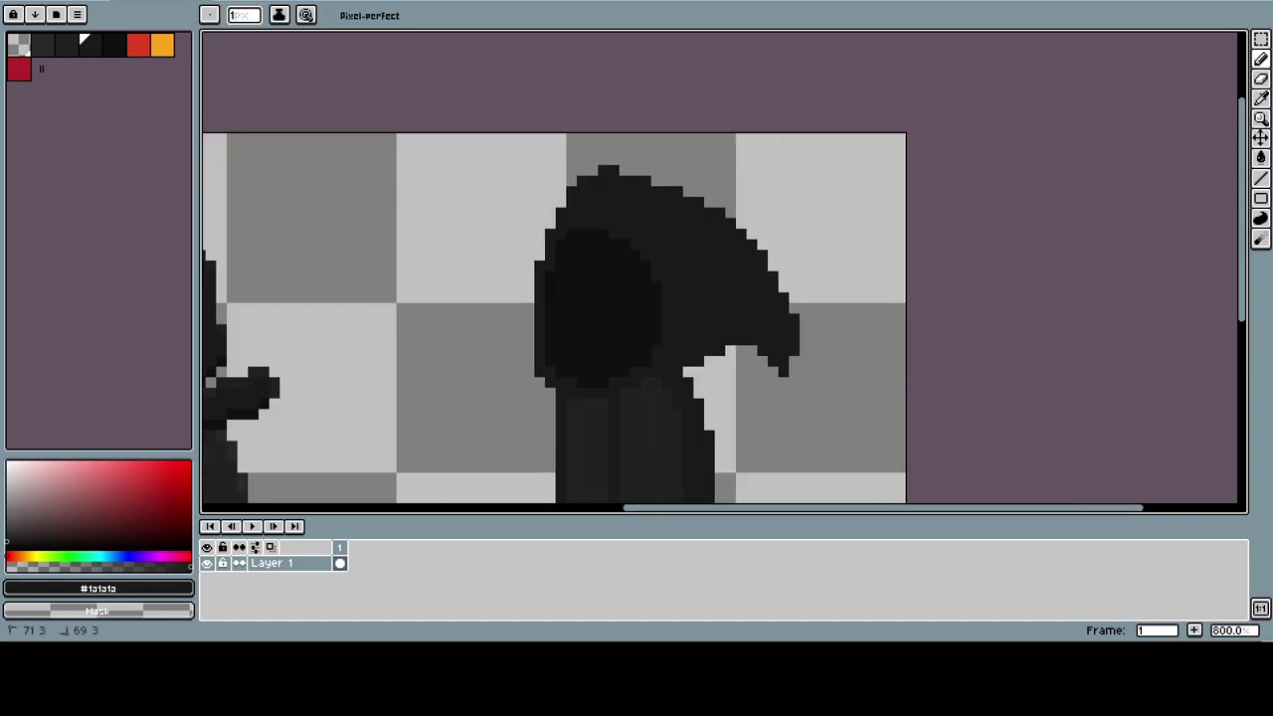
pyautogui.scroll(-6, 607, 170)
pyautogui.scroll(8, 712, 326)
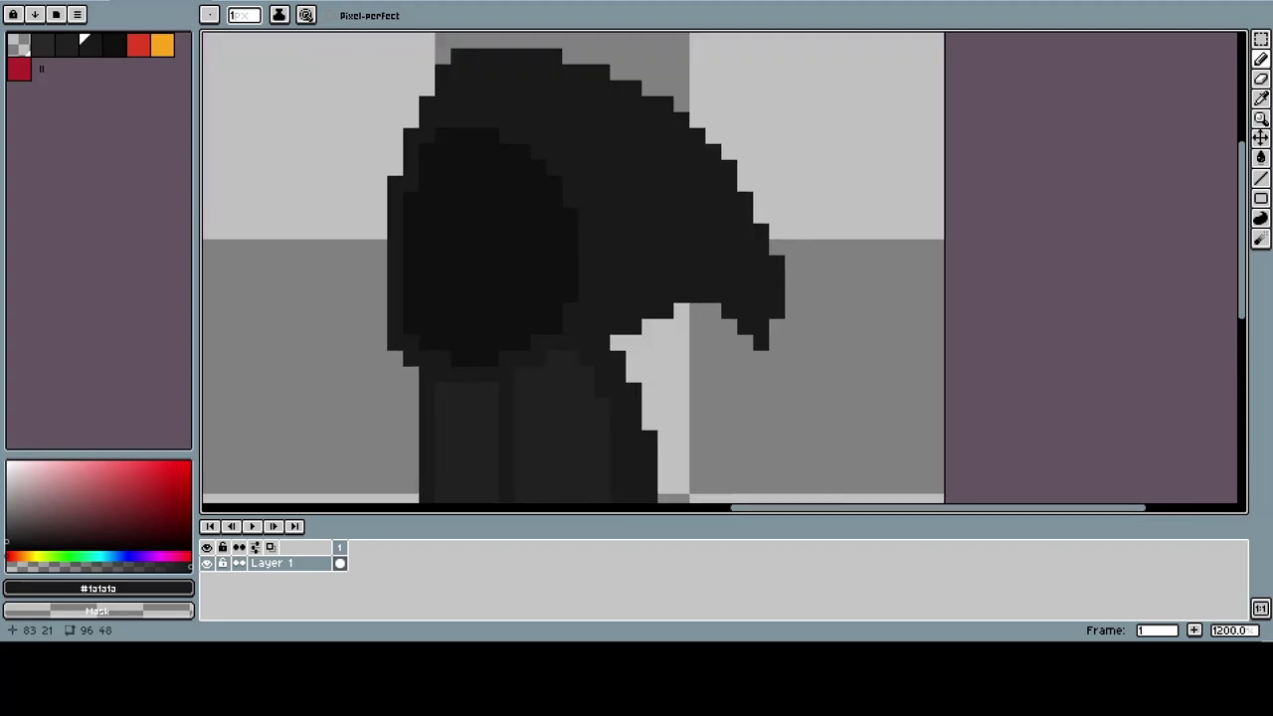
# - Remove the extra pixels that widen the hood's rear edge above its point
pyautogui.hotkey('ctrl', 'z')
pyautogui.hotkey('ctrl', 'z')
pyautogui.hotkey('ctrl', 'z')
pyautogui.scroll(-3, 696, 298)
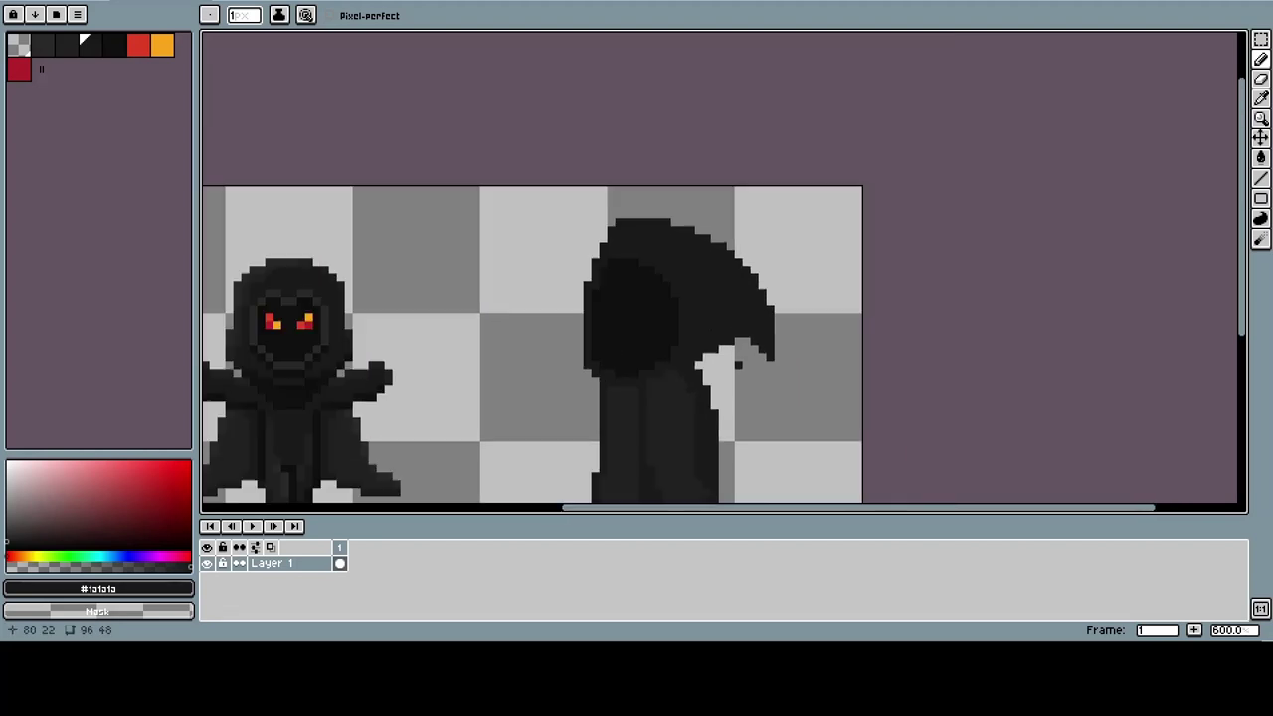
pyautogui.scroll(-3, 624, 326)
pyautogui.scroll(1, 624, 326)
pyautogui.scroll(3, 764, 434)
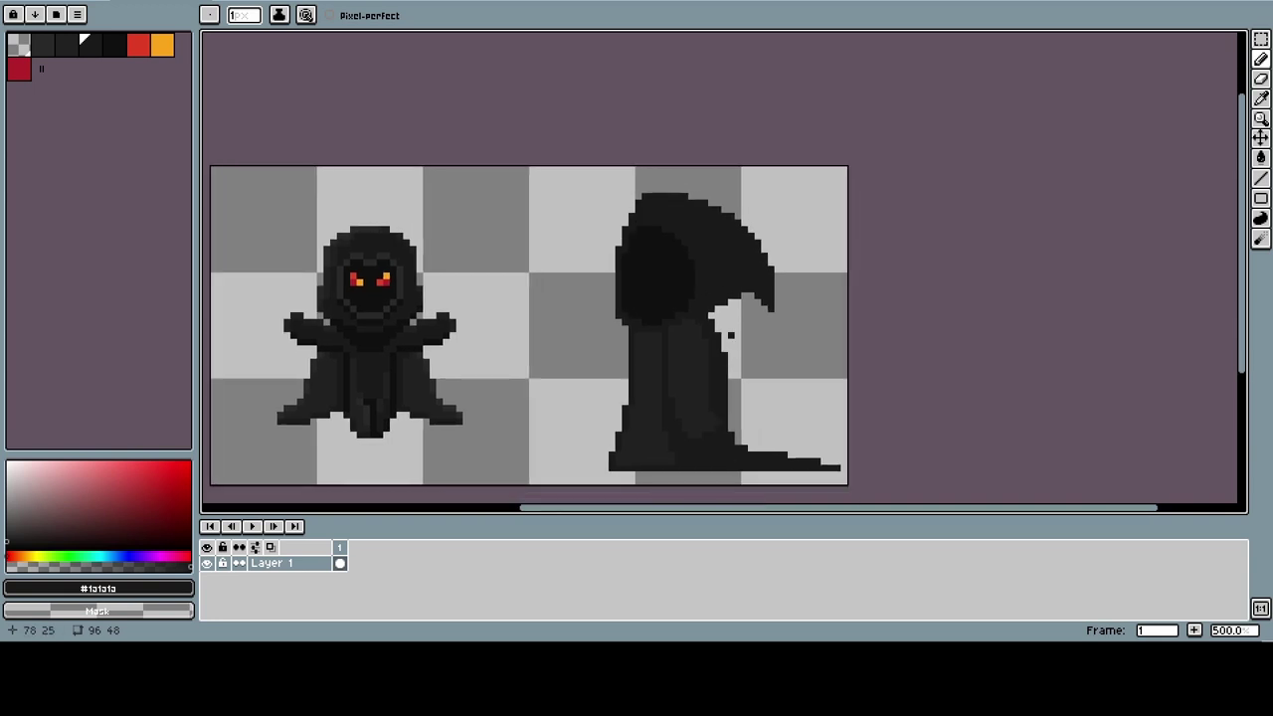
# - Highlight the front edge of the side-view robe from chest to hem with a jagged strip of #292929
pyautogui.scroll(2, 731, 336)
pyautogui.keyDown('alt'); pyautogui.click(785, 349); pyautogui.keyUp('alt')
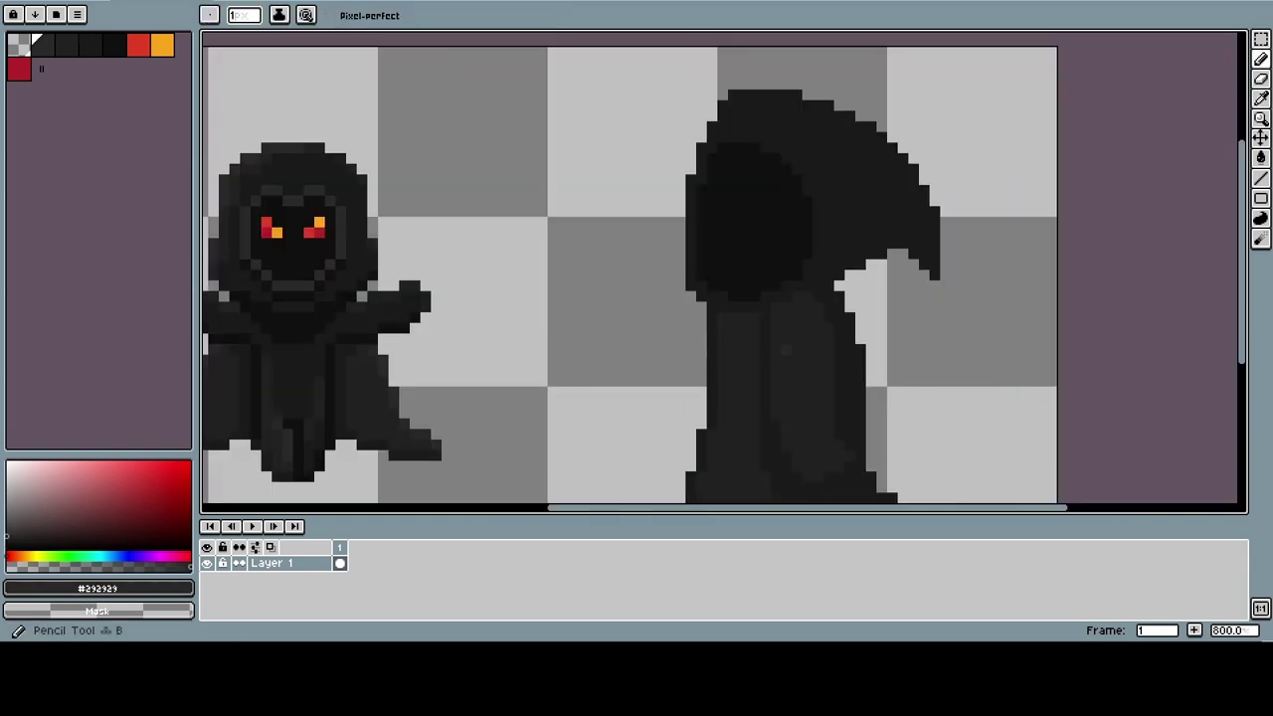
pyautogui.moveTo(786, 348); pyautogui.dragTo(696, 292)
pyautogui.scroll(1, 676, 249)
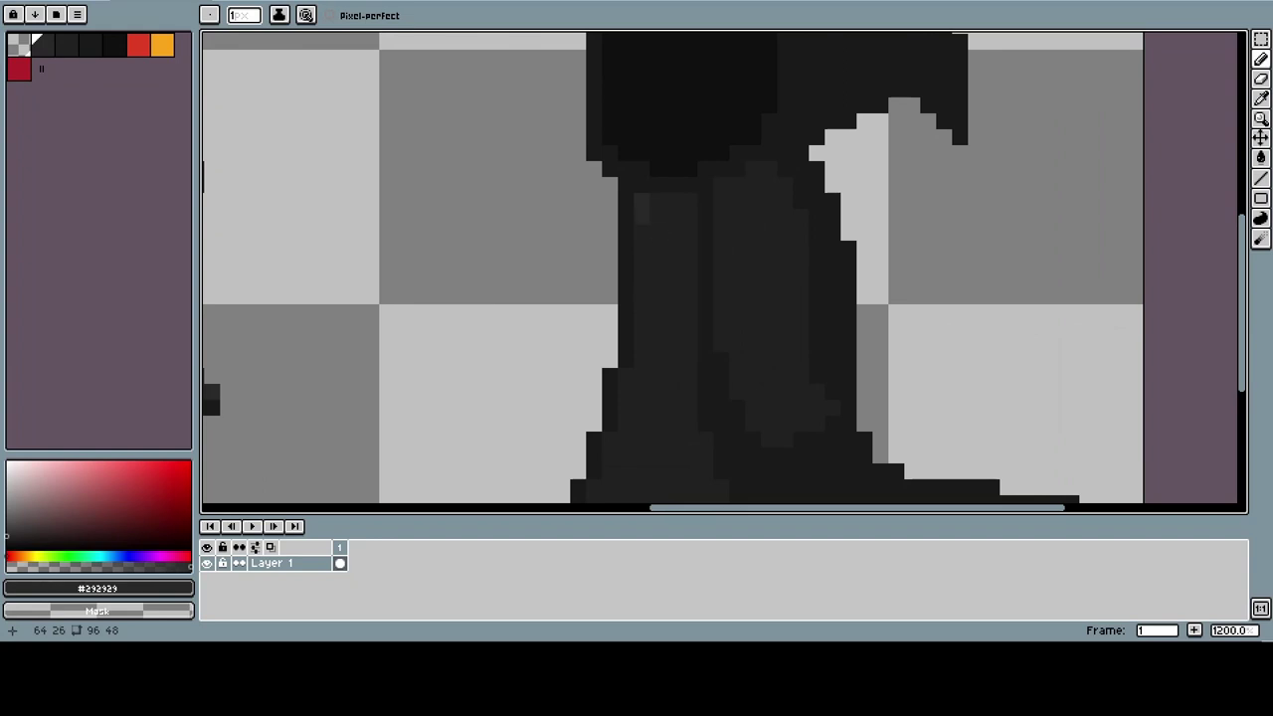
pyautogui.scroll(-2, 696, 298)
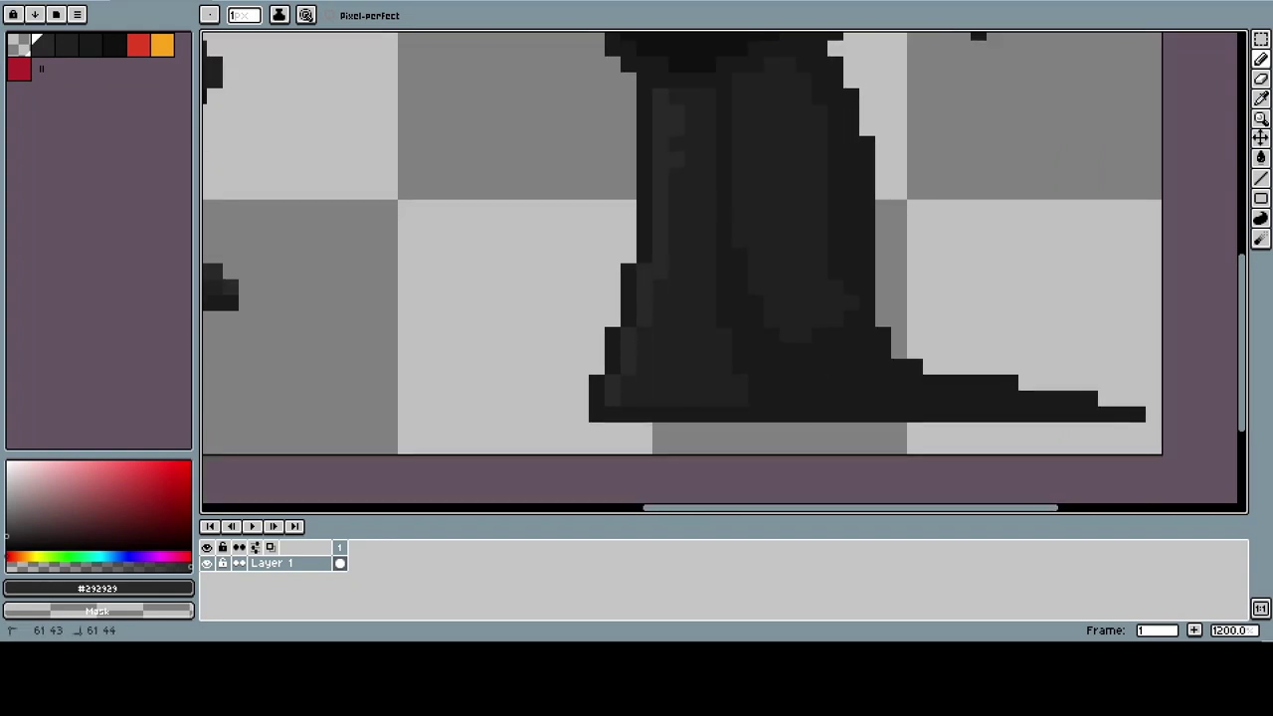
pyautogui.scroll(-4, 678, 319)
pyautogui.scroll(2, 667, 360)
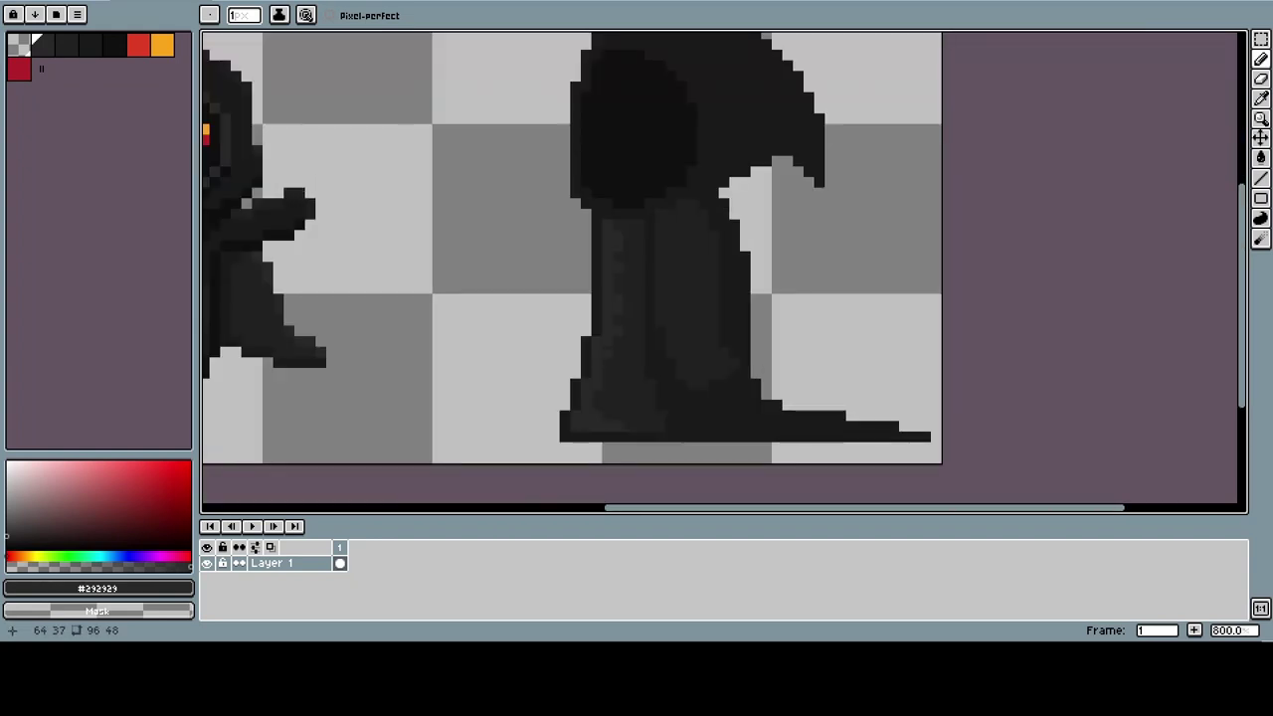
# - Add #292929 highlights along the robe's second front fold and the upper and front edges of the rear fold
pyautogui.scroll(2, 631, 253)
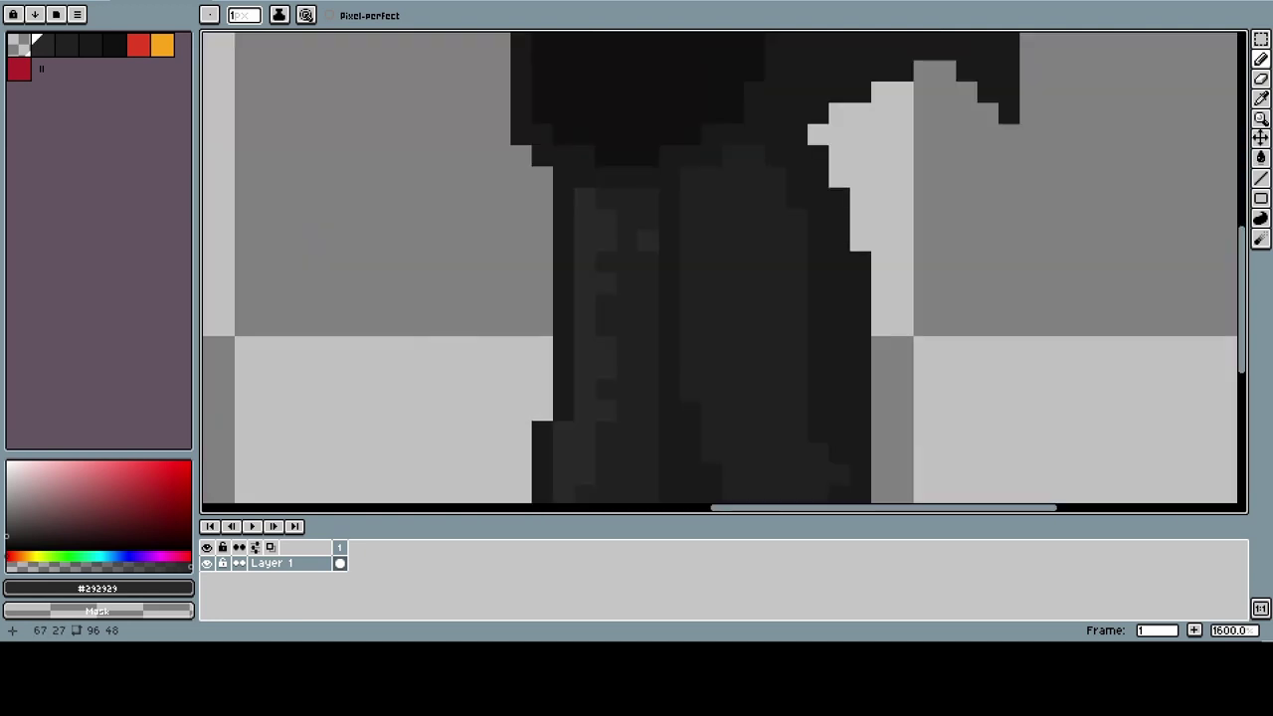
pyautogui.scroll(-4, 641, 283)
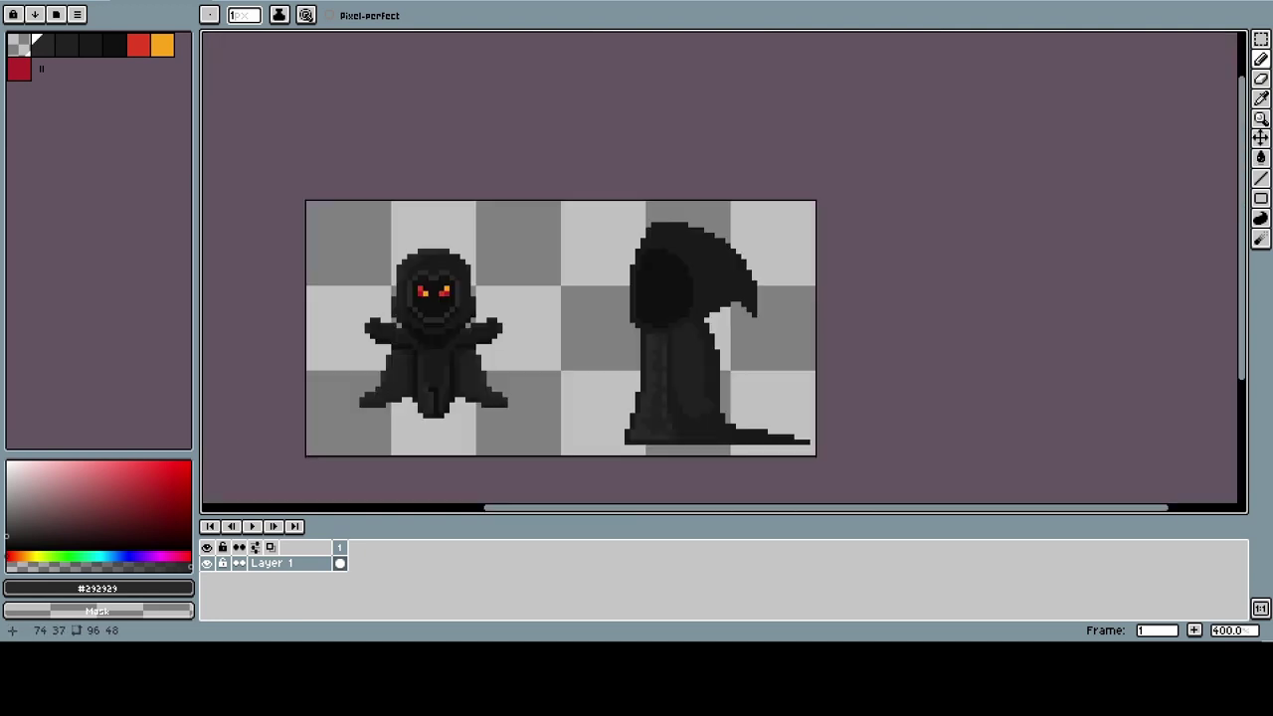
pyautogui.scroll(3, 626, 387)
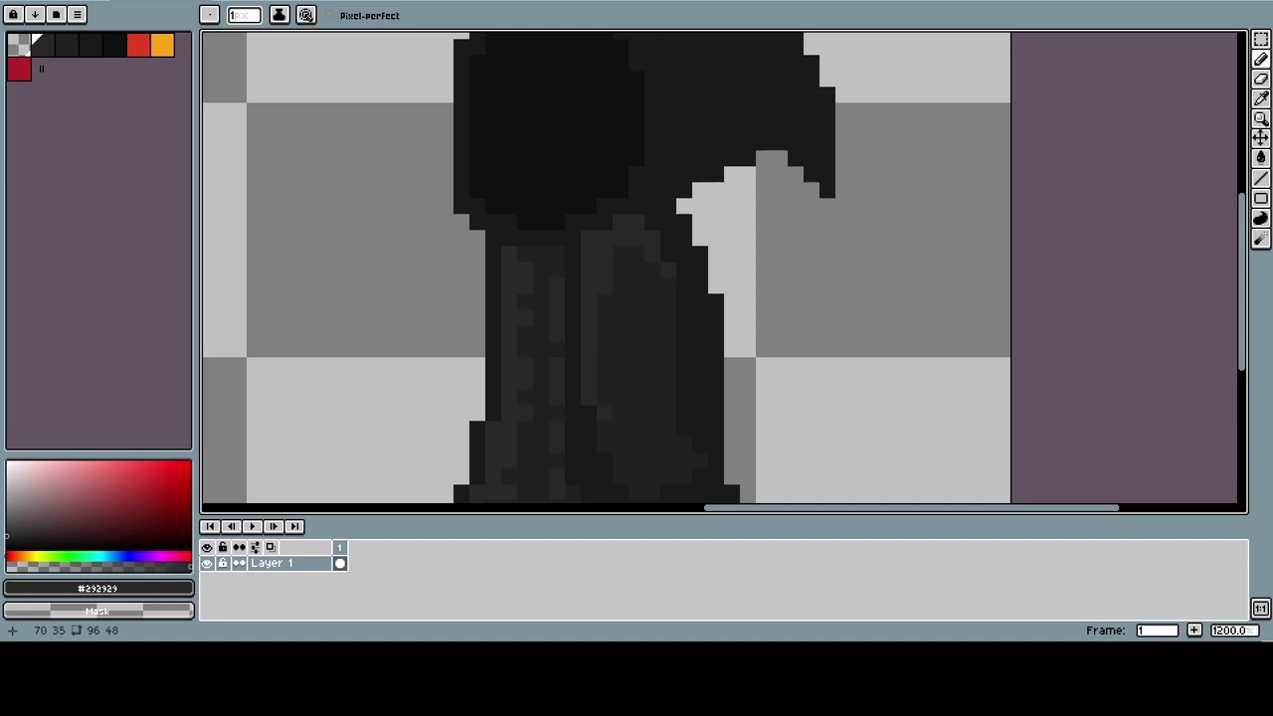
pyautogui.scroll(-4, 624, 271)
pyautogui.scroll(3, 624, 271)
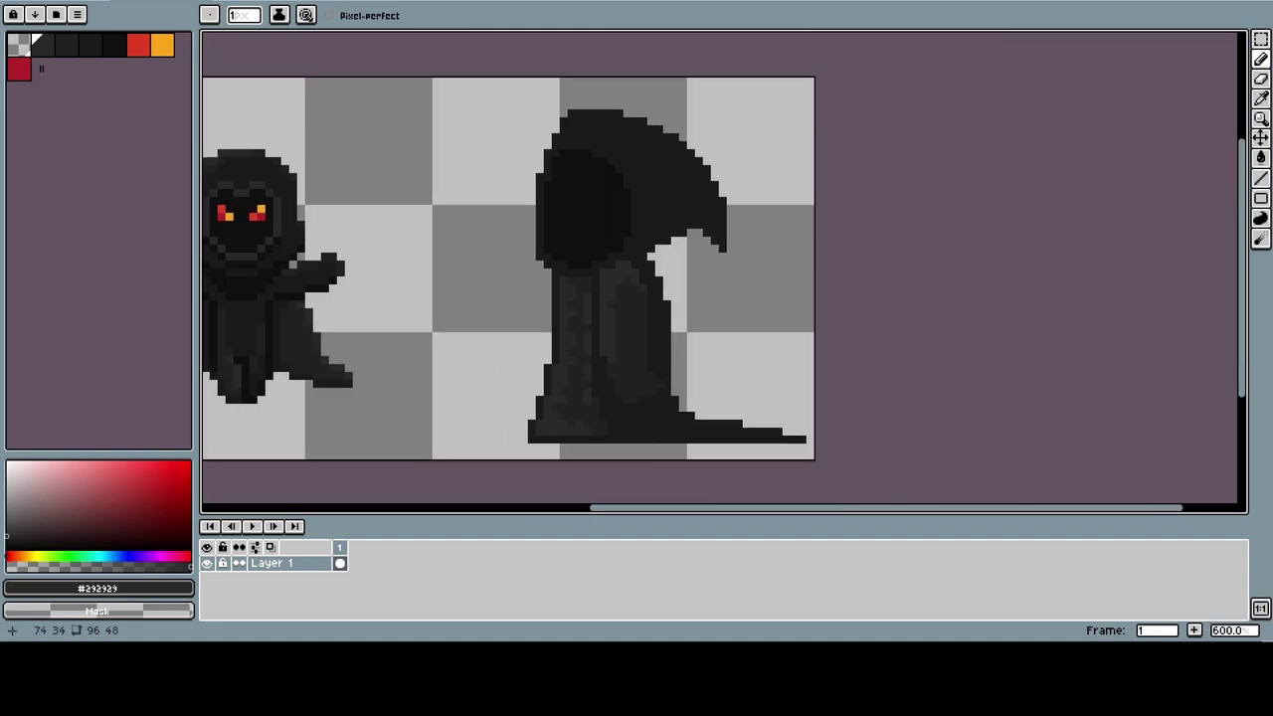
# - Outline the side-view hood's dark face opening with a one-pixel rim in #212121
pyautogui.press('i')
pyautogui.press('b')
pyautogui.scroll(2, 654, 163)
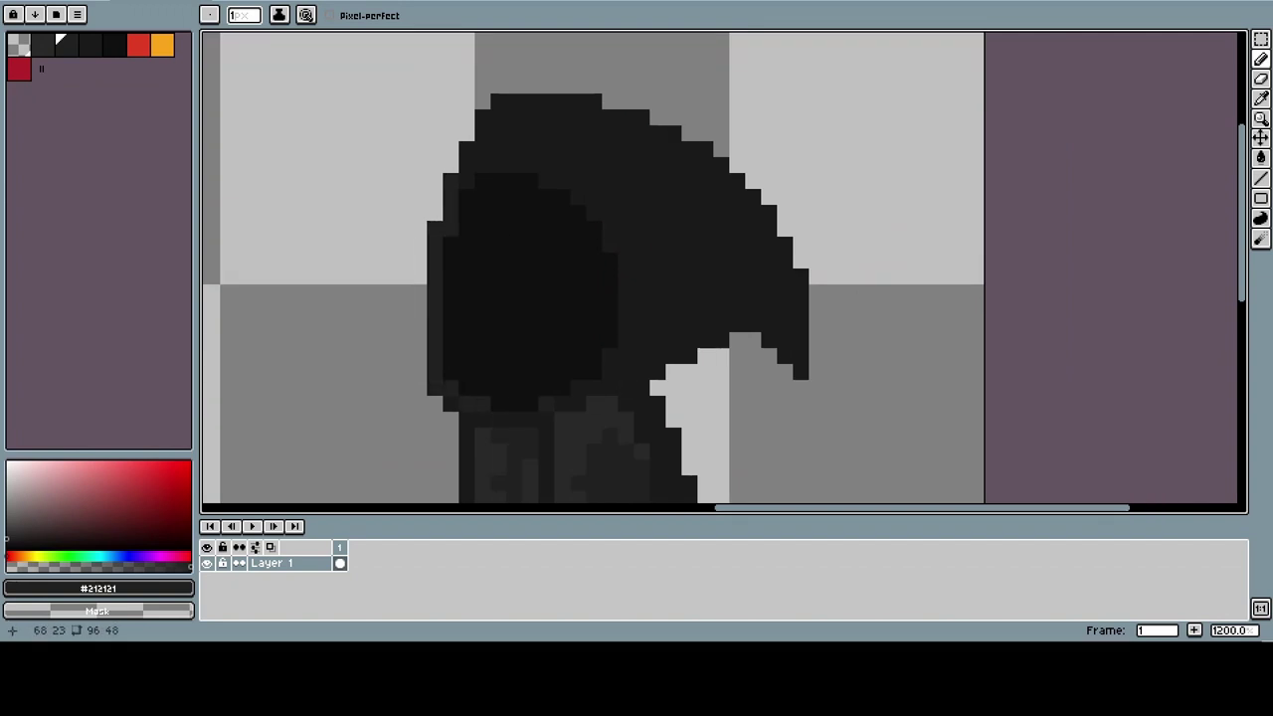
pyautogui.moveTo(467, 164); pyautogui.dragTo(547, 164)
pyautogui.moveTo(626, 244)
pyautogui.mouseDown()
pyautogui.moveTo(627, 328)
pyautogui.moveTo(562, 387)
pyautogui.mouseUp()
pyautogui.scroll(-2, 547, 398)
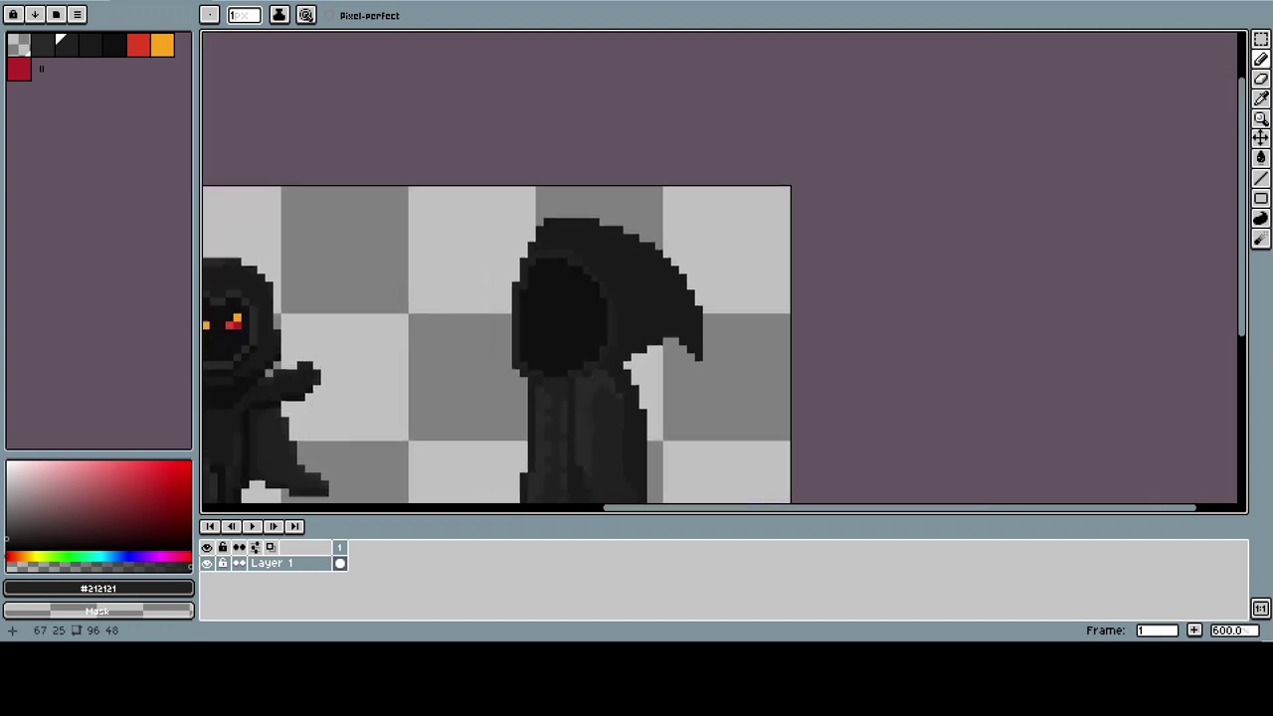
# - Accent the rim of the hood's face opening with scattered #292929 highlight pixels
pyautogui.scroll(2, 497, 249)
pyautogui.moveTo(502, 120); pyautogui.dragTo(522, 120)
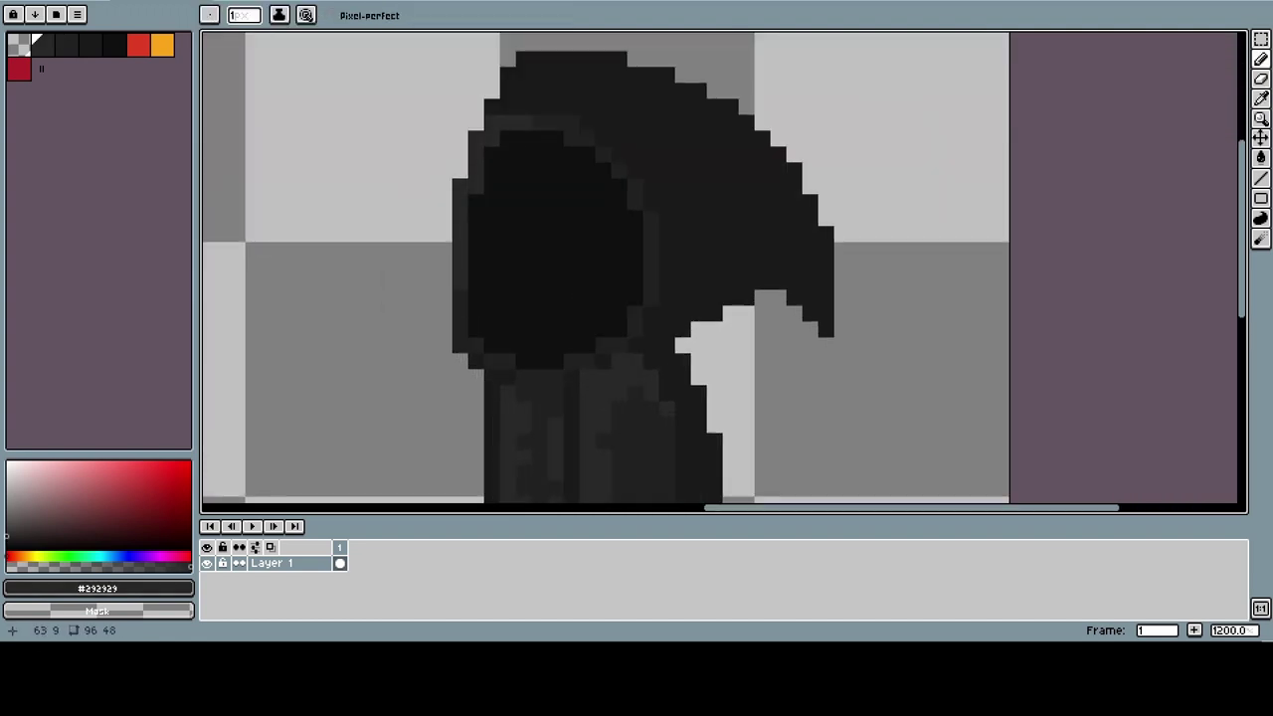
pyautogui.click(602, 345)
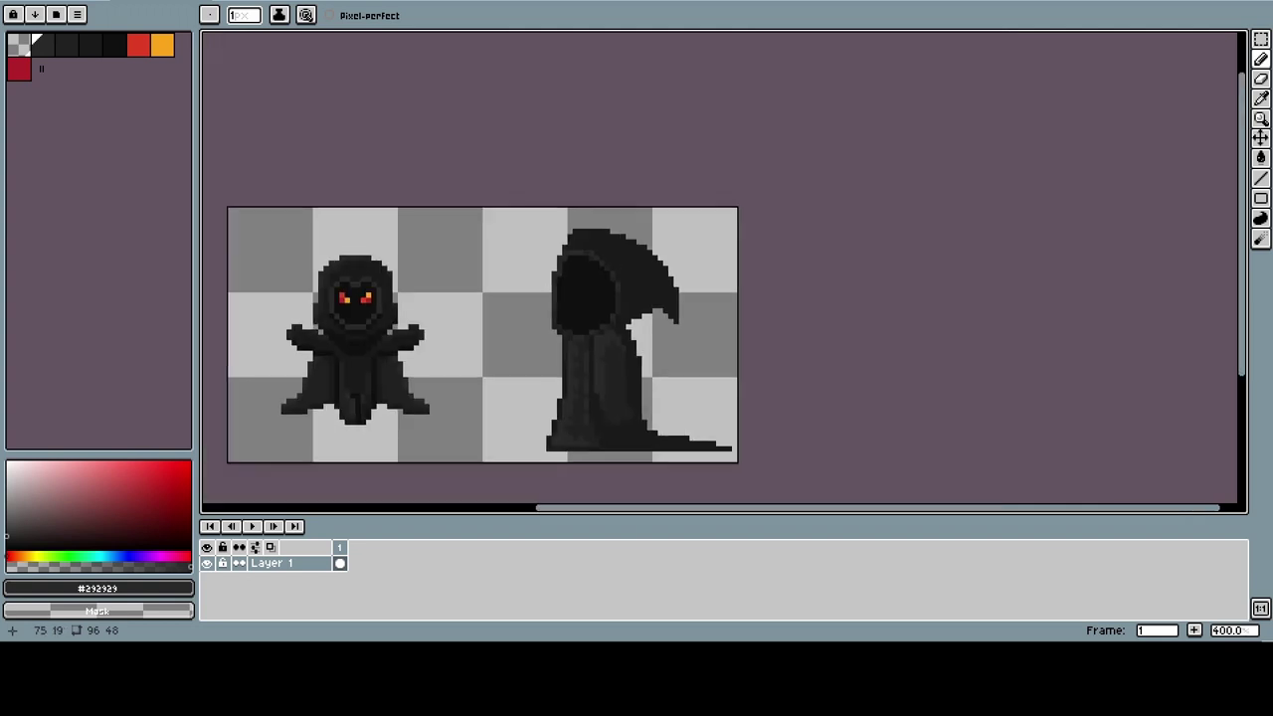
pyautogui.scroll(-3, 581, 353)
# - Shade the hood's crown and side with a broad #212121 band curving behind the face opening
pyautogui.scroll(3, 467, 229)
pyautogui.keyDown('alt'); pyautogui.click(467, 228); pyautogui.keyUp('alt')
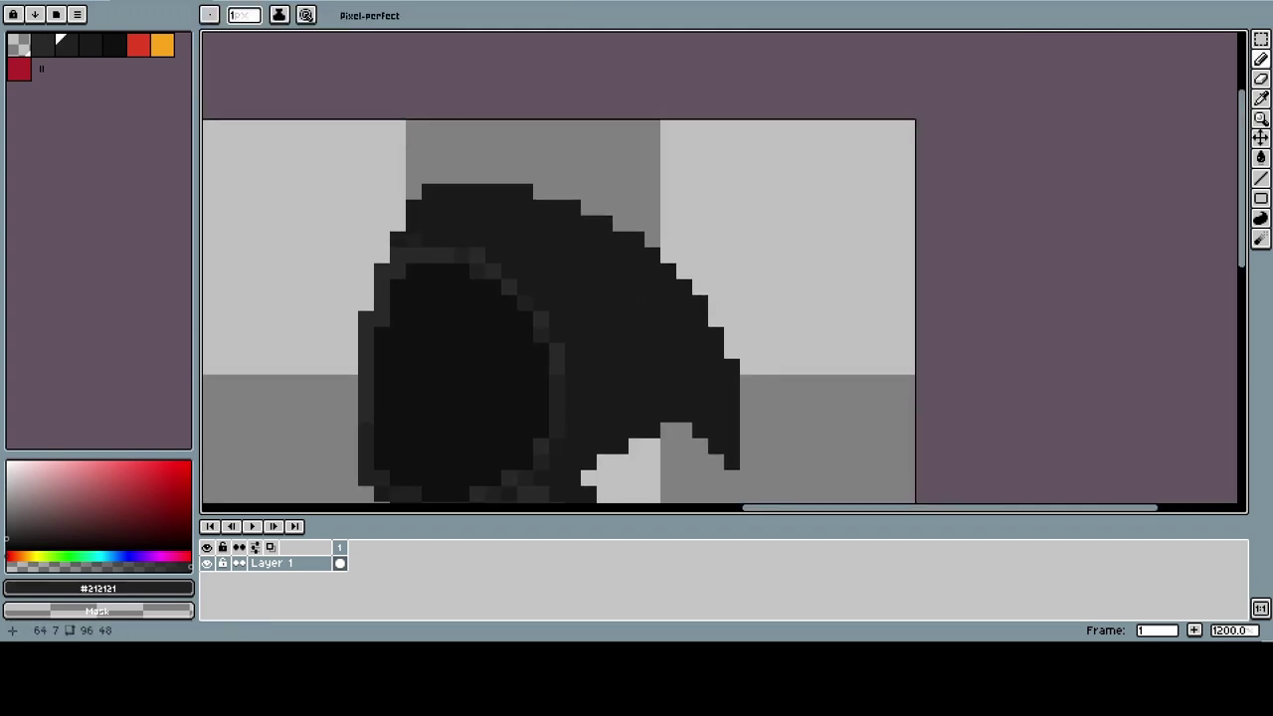
pyautogui.moveTo(611, 327); pyautogui.dragTo(590, 307)
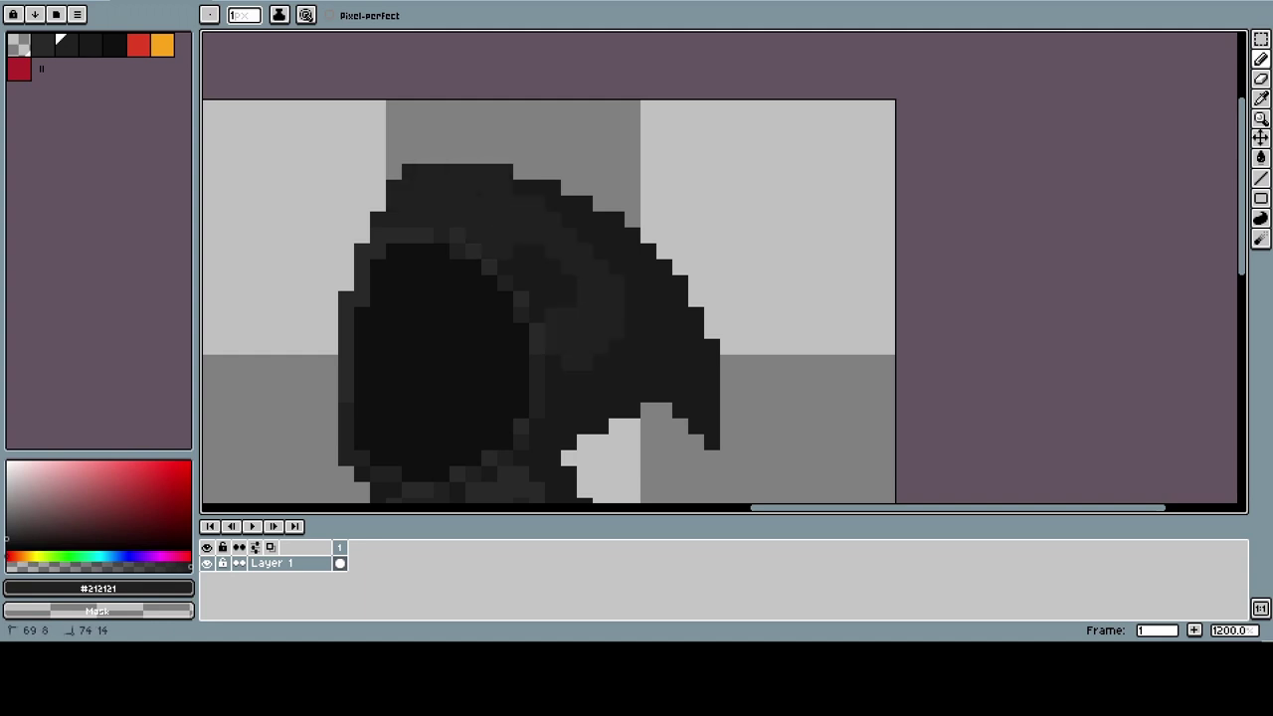
pyautogui.scroll(1, 697, 204)
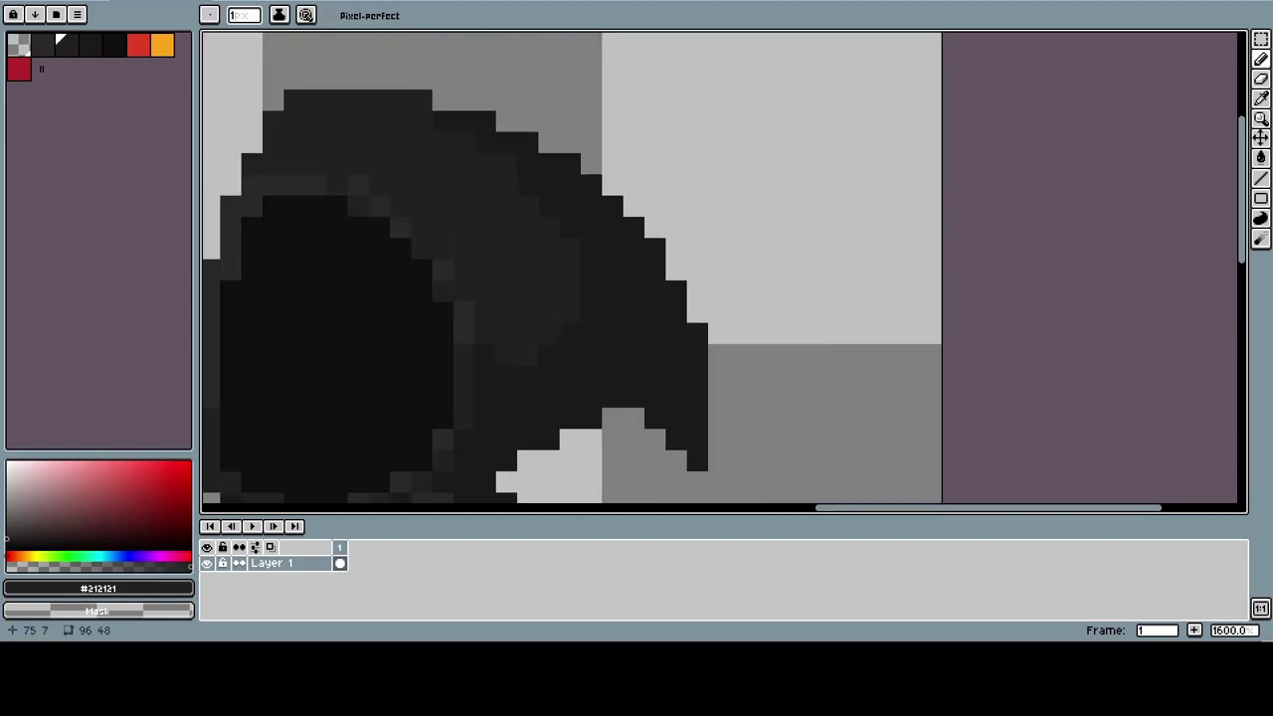
pyautogui.scroll(-5, 636, 228)
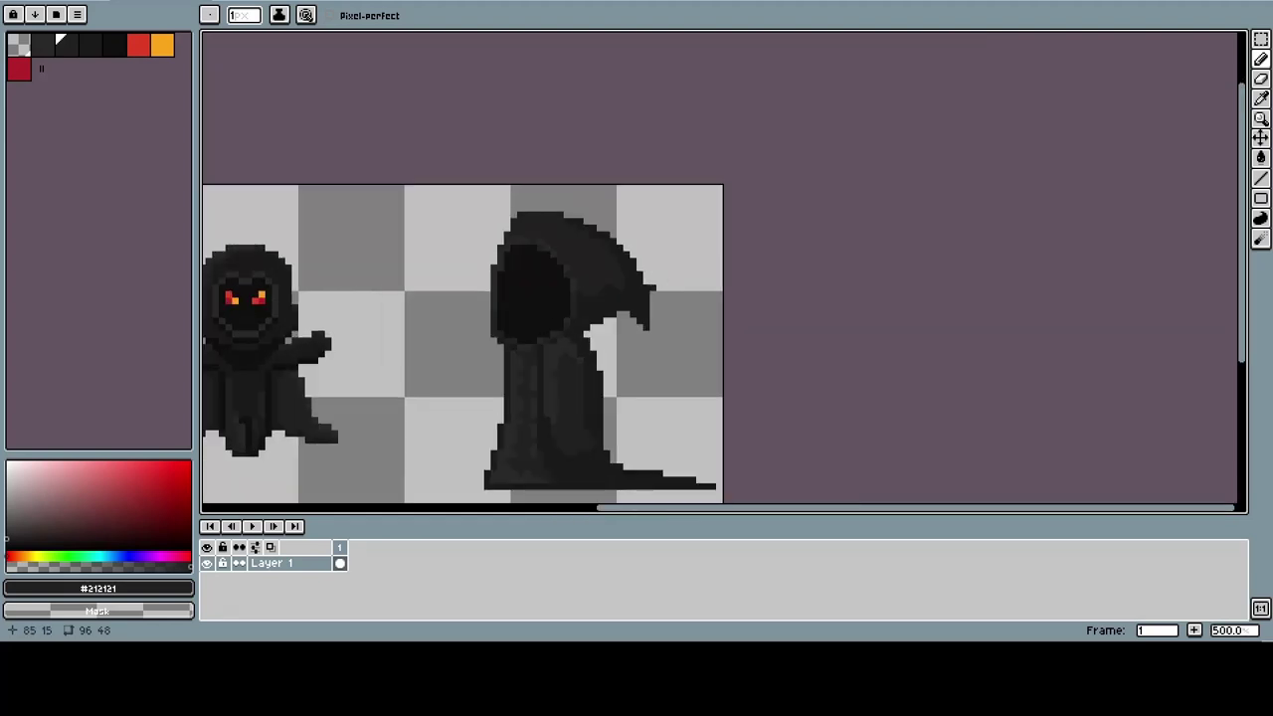
# - Paint a #292929 highlight over the hood's crown, sweeping back along the band behind the face opening
pyautogui.scroll(4, 636, 229)
pyautogui.scroll(-2, 636, 228)
pyautogui.scroll(3, 631, 231)
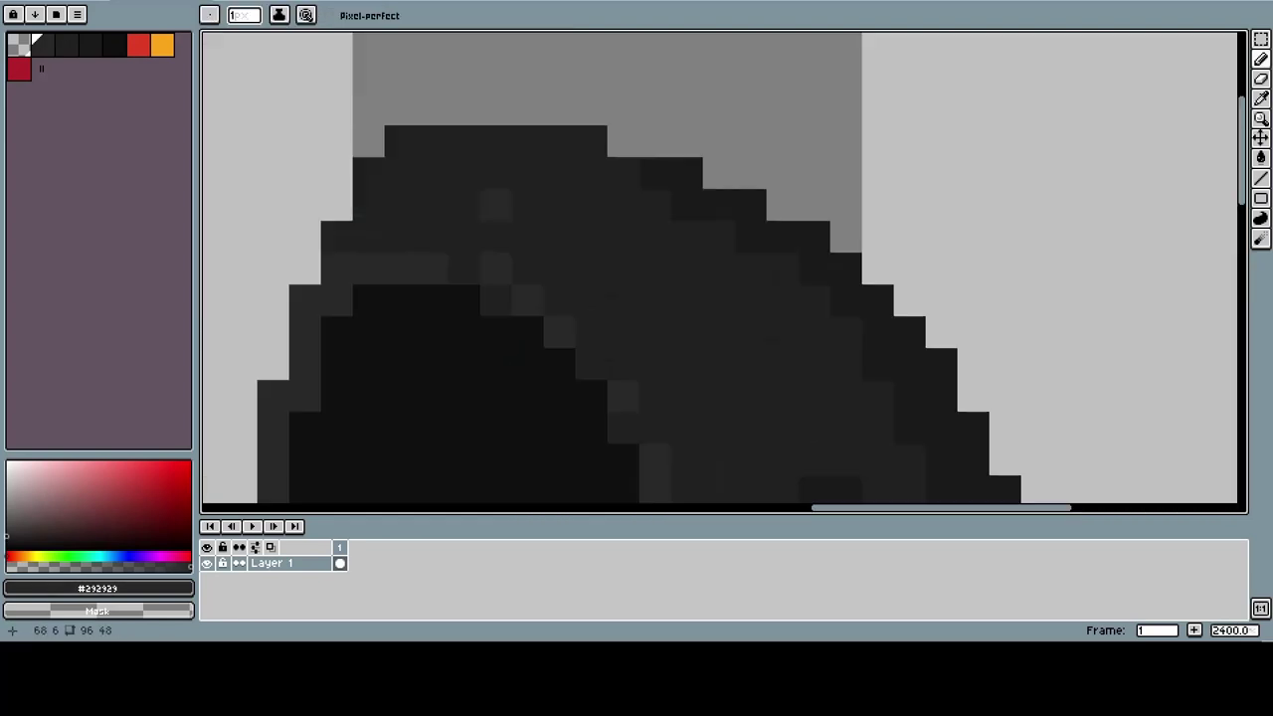
pyautogui.scroll(-3, 630, 231)
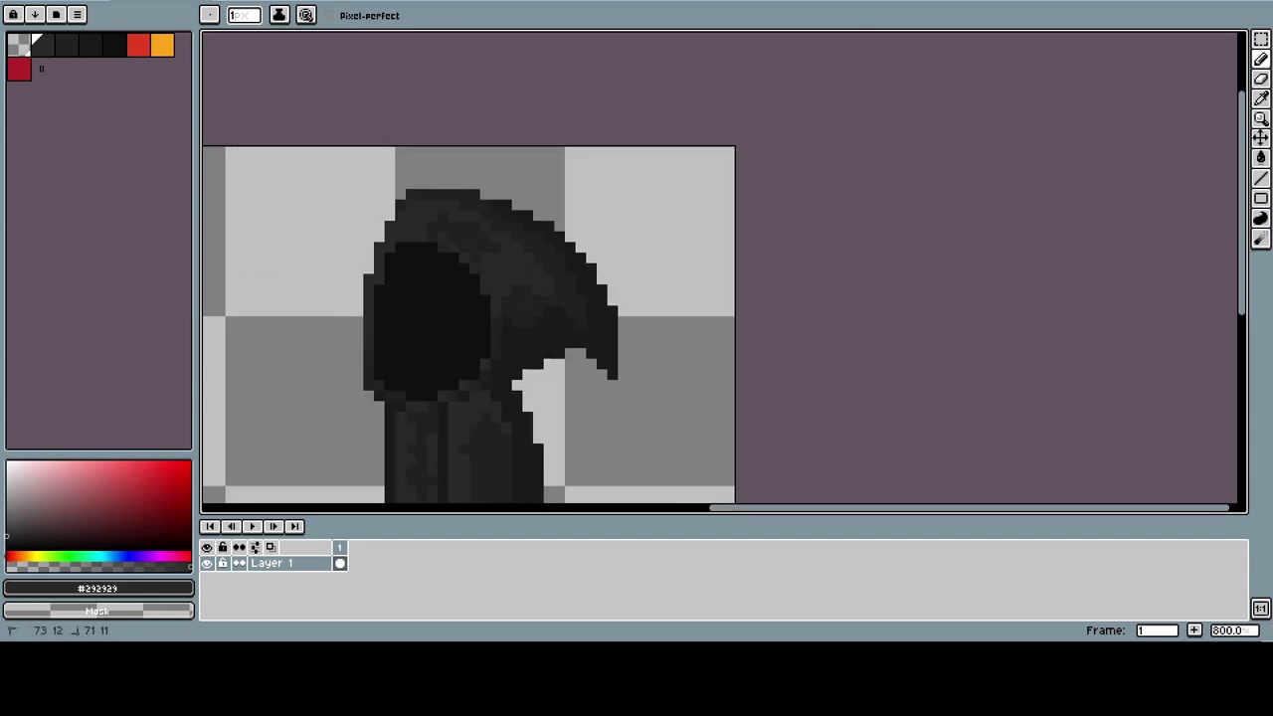
pyautogui.scroll(2, 556, 246)
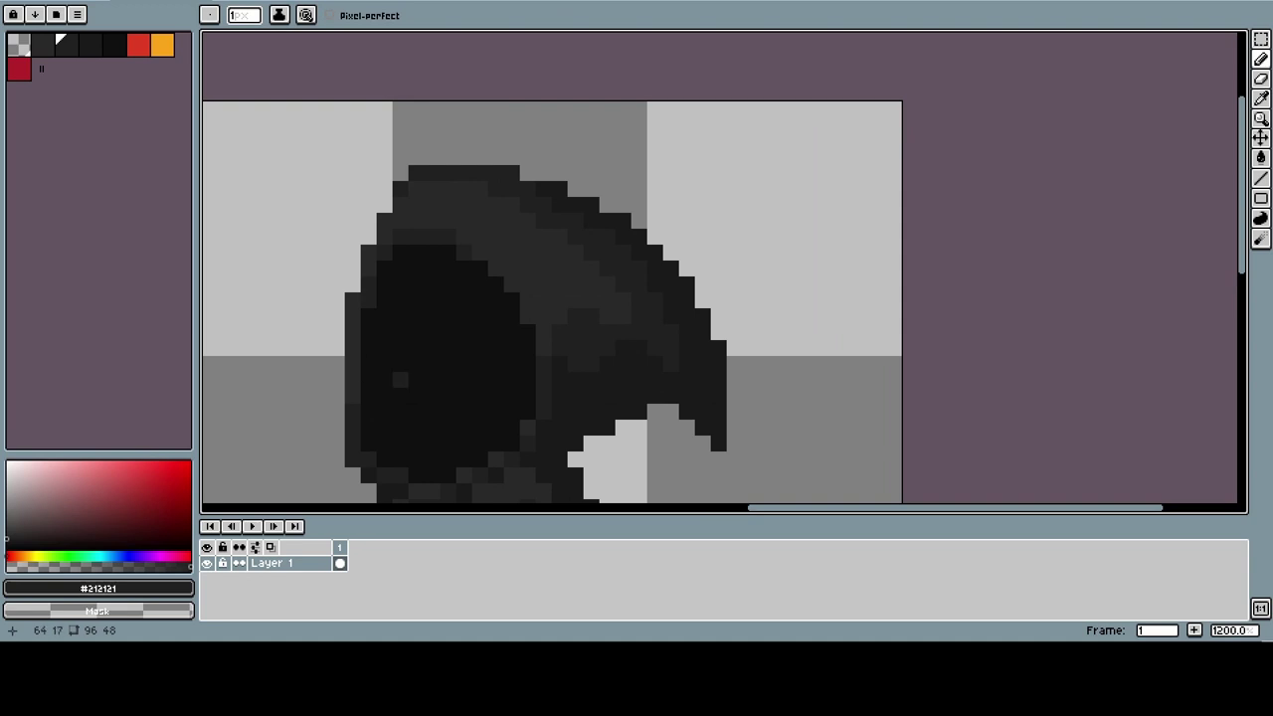
# - Touch up the edges of the hood's highlight with #212121 pixels towards its rear curve
pyautogui.scroll(-4, 576, 329)
pyautogui.scroll(5, 614, 374)
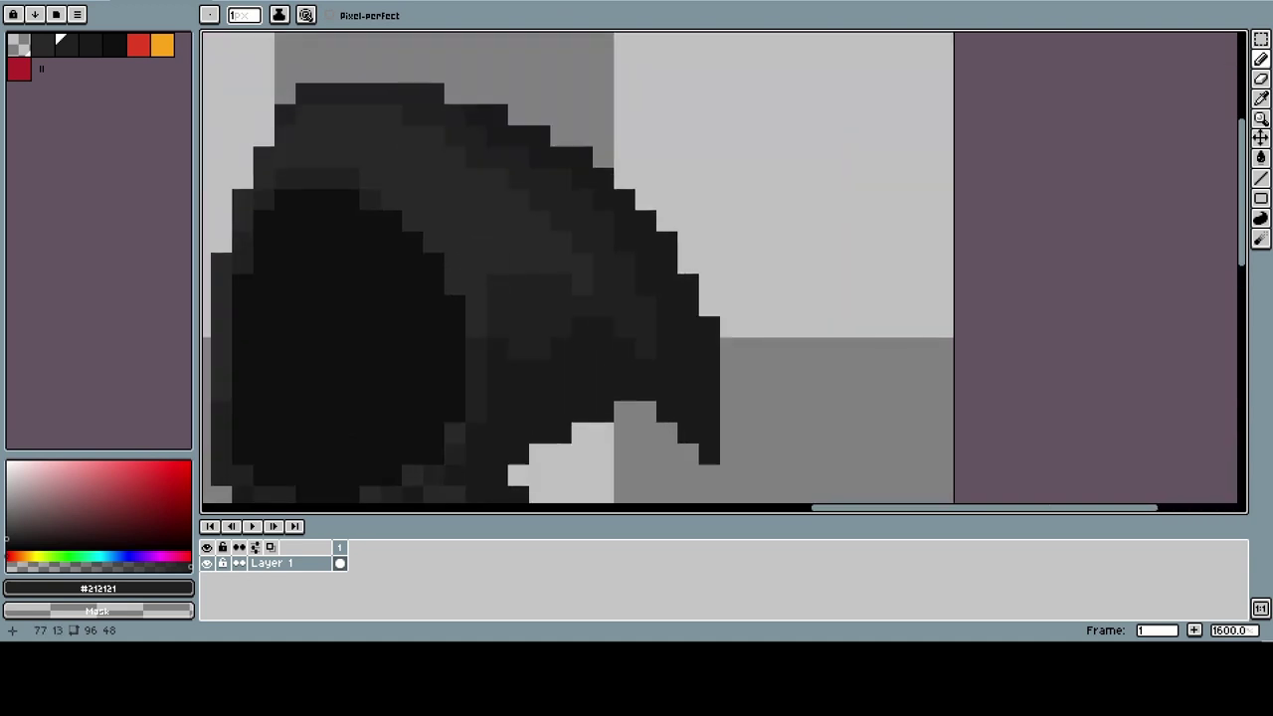
pyautogui.scroll(-6, 646, 338)
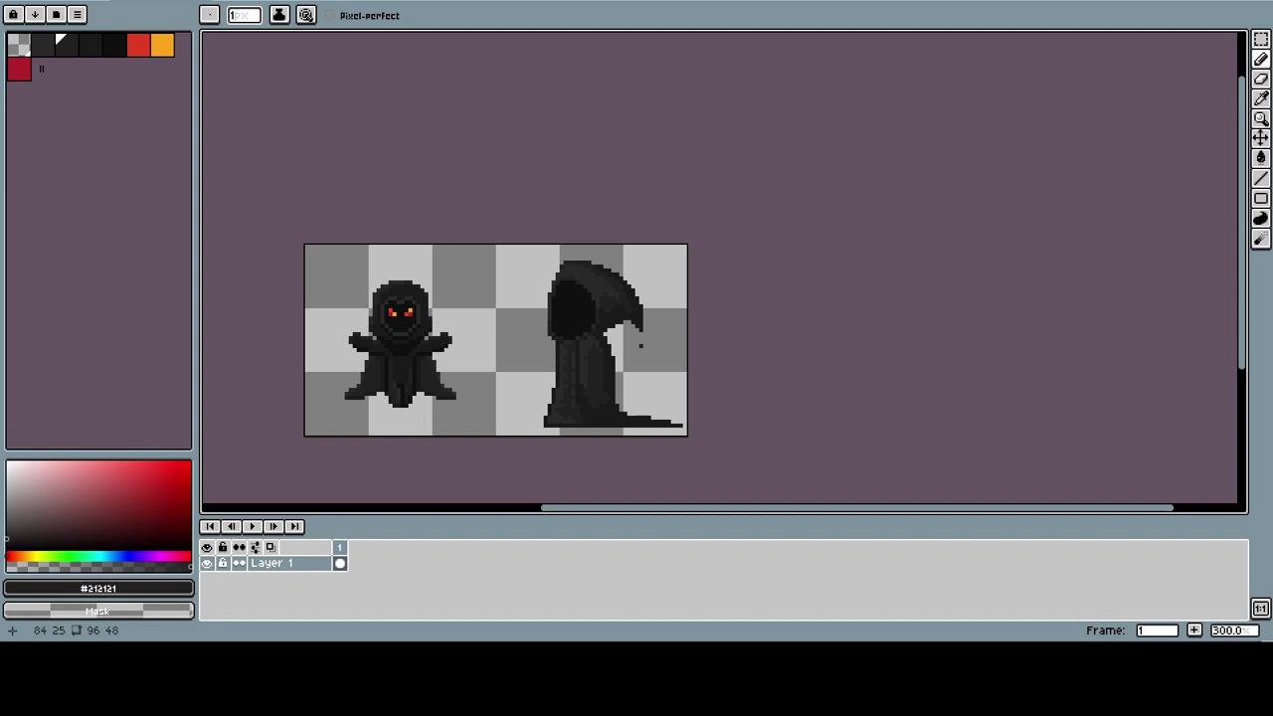
pyautogui.scroll(6, 613, 308)
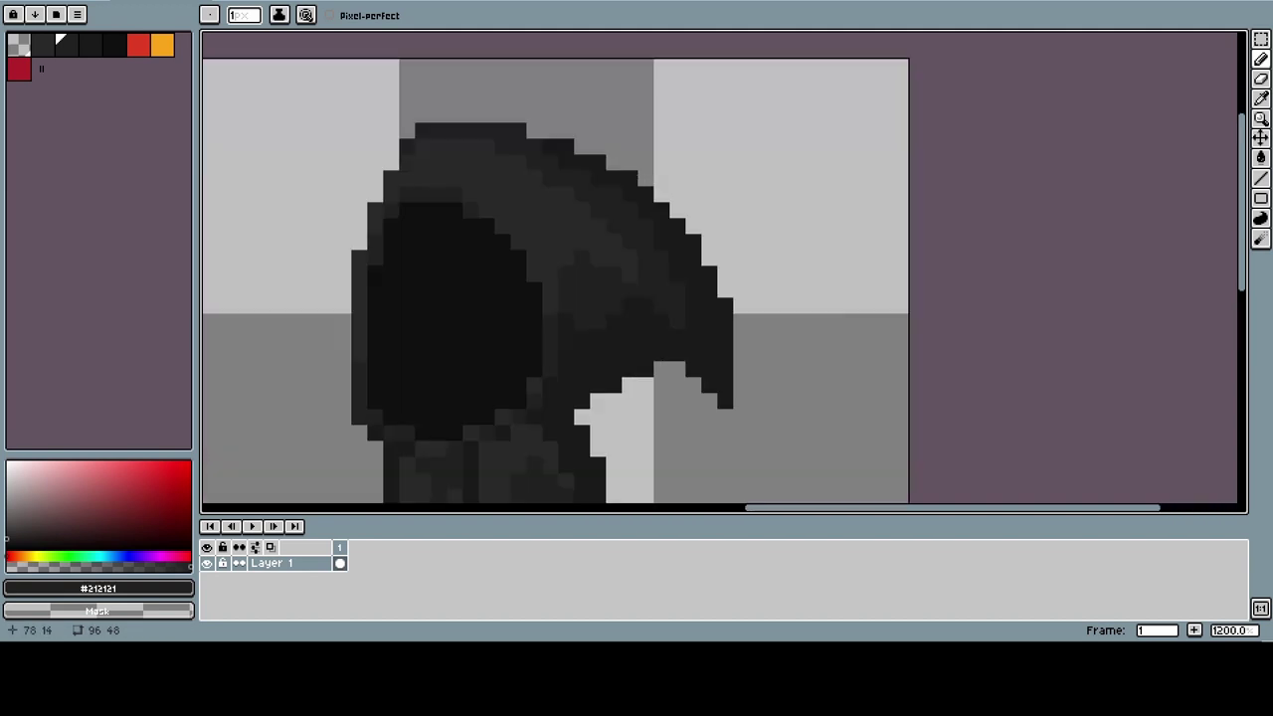
# - Shade the underside of the hood and its drooping point with #0f0f0f
pyautogui.press('i')
pyautogui.click(97, 587)
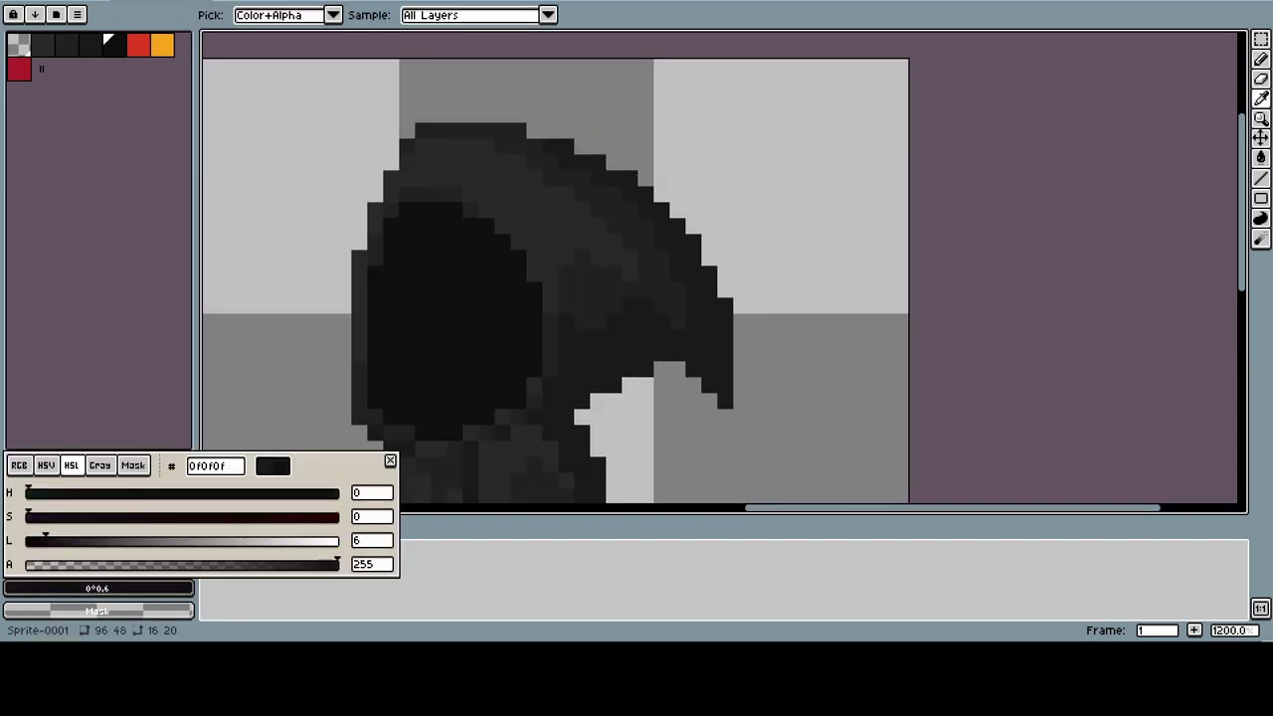
pyautogui.press('b')
pyautogui.moveTo(550, 401); pyautogui.dragTo(646, 353)
pyautogui.moveTo(726, 398); pyautogui.dragTo(693, 352)
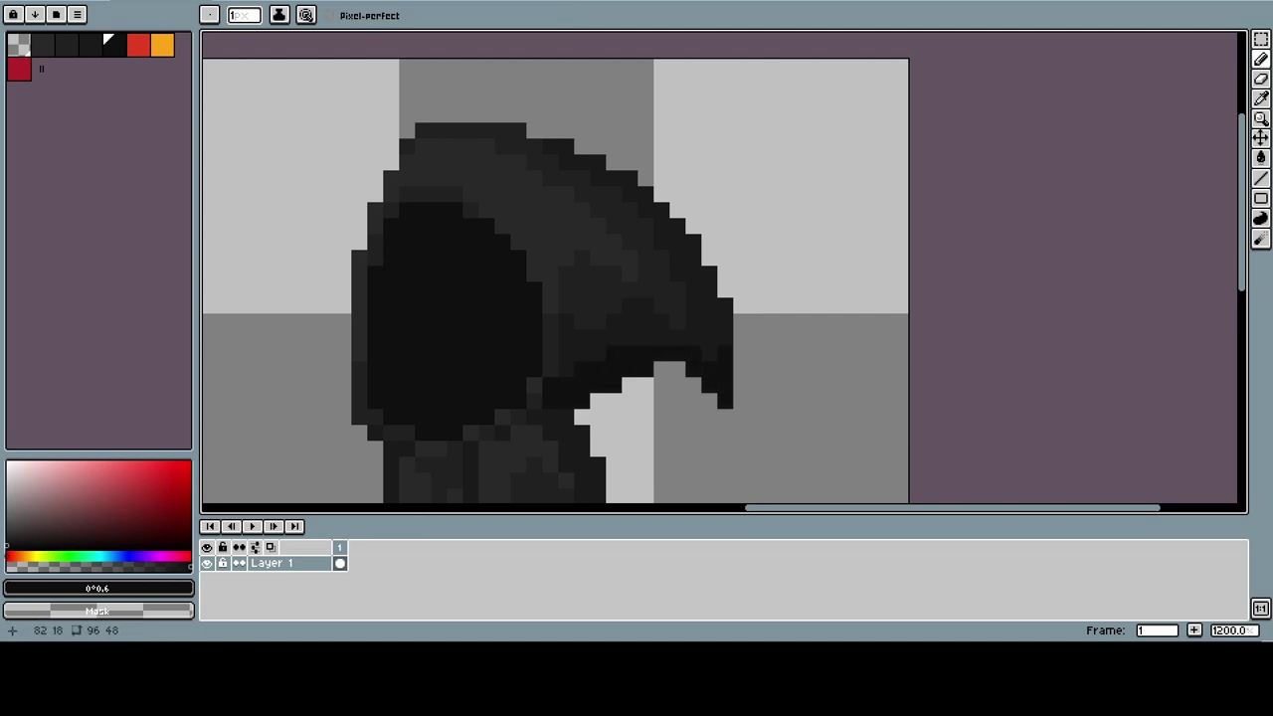
# - Draw a #0f0f0f shadow around the lower edge of the robe's rear fold, running into the trailing hem
pyautogui.scroll(-4, 708, 400)
pyautogui.scroll(6, 602, 298)
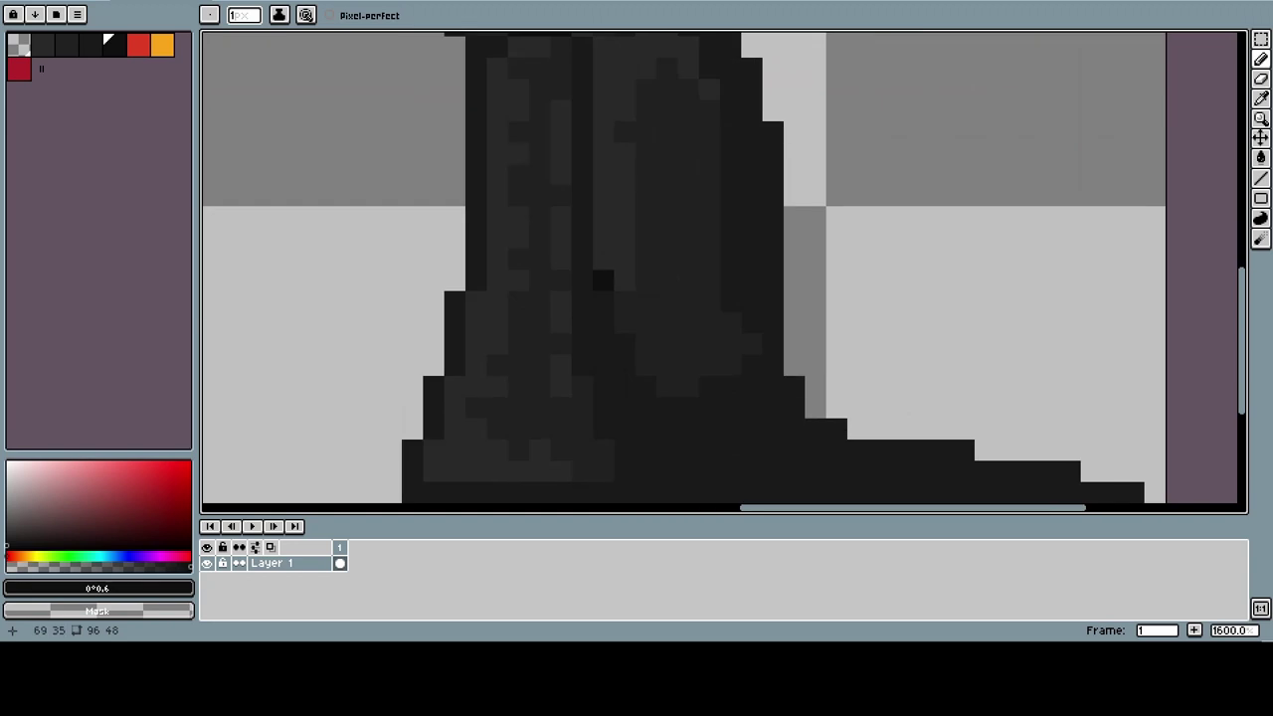
pyautogui.moveTo(603, 281)
pyautogui.mouseDown()
pyautogui.moveTo(603, 349)
pyautogui.moveTo(667, 428)
pyautogui.moveTo(610, 415)
pyautogui.moveTo(702, 415)
pyautogui.moveTo(678, 350)
pyautogui.moveTo(697, 328)
pyautogui.moveTo(672, 393)
pyautogui.moveTo(747, 416)
pyautogui.moveTo(677, 427)
pyautogui.moveTo(800, 436)
pyautogui.mouseUp()
pyautogui.scroll(-5, 683, 428)
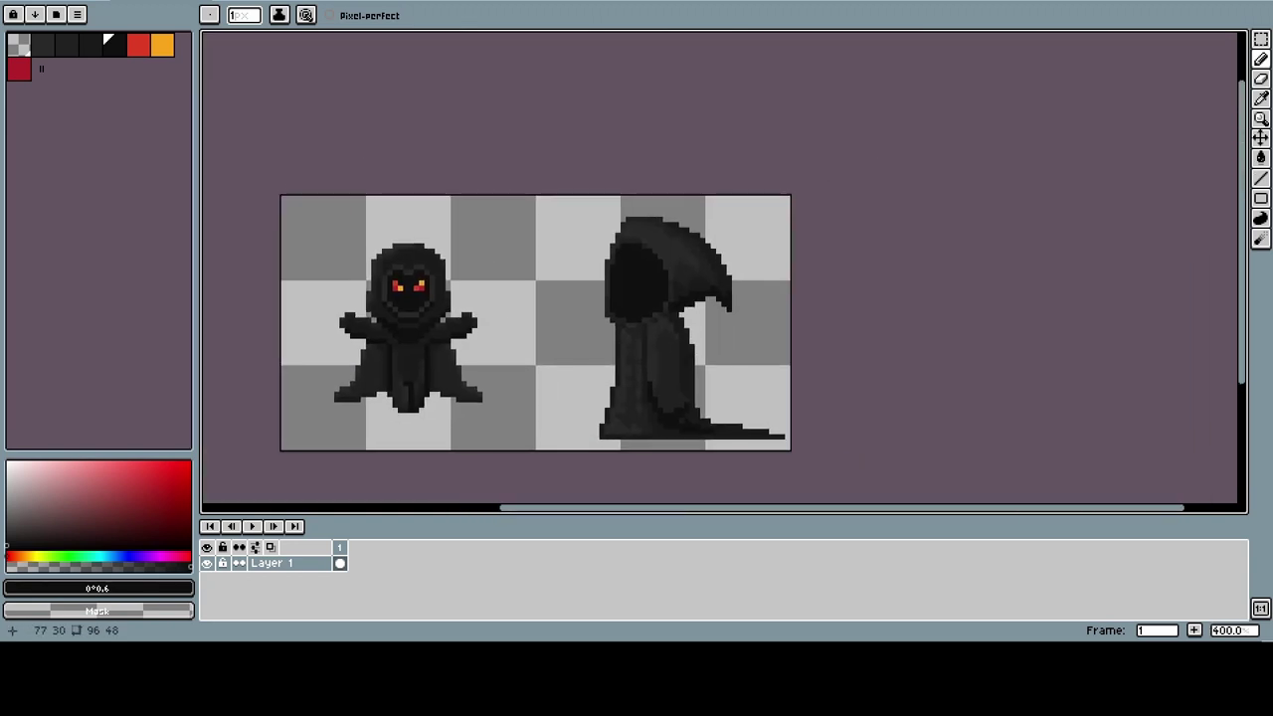
pyautogui.scroll(5, 686, 382)
pyautogui.scroll(-4, 687, 298)
# - Place #0f0f0f shadow pixels beneath the hood and four evenly spaced button pixels down the robe's front
pyautogui.scroll(5, 687, 298)
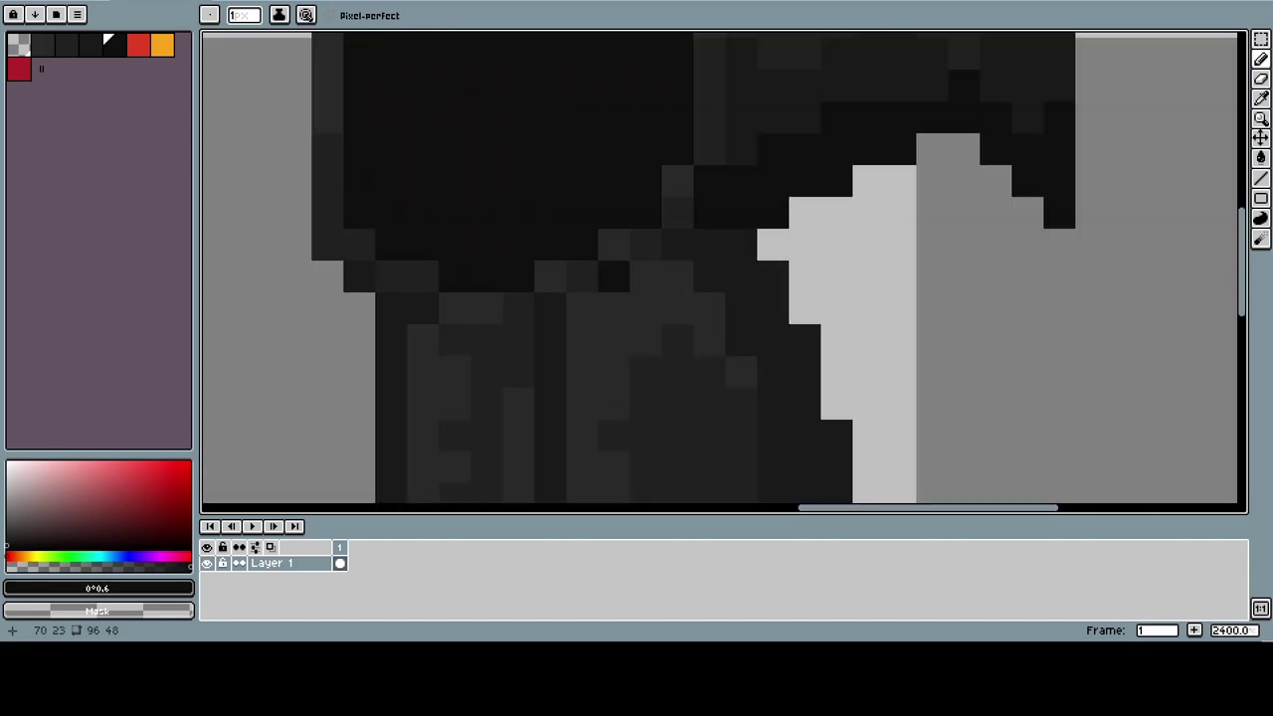
pyautogui.click(549, 308)
pyautogui.scroll(3, 656, 309)
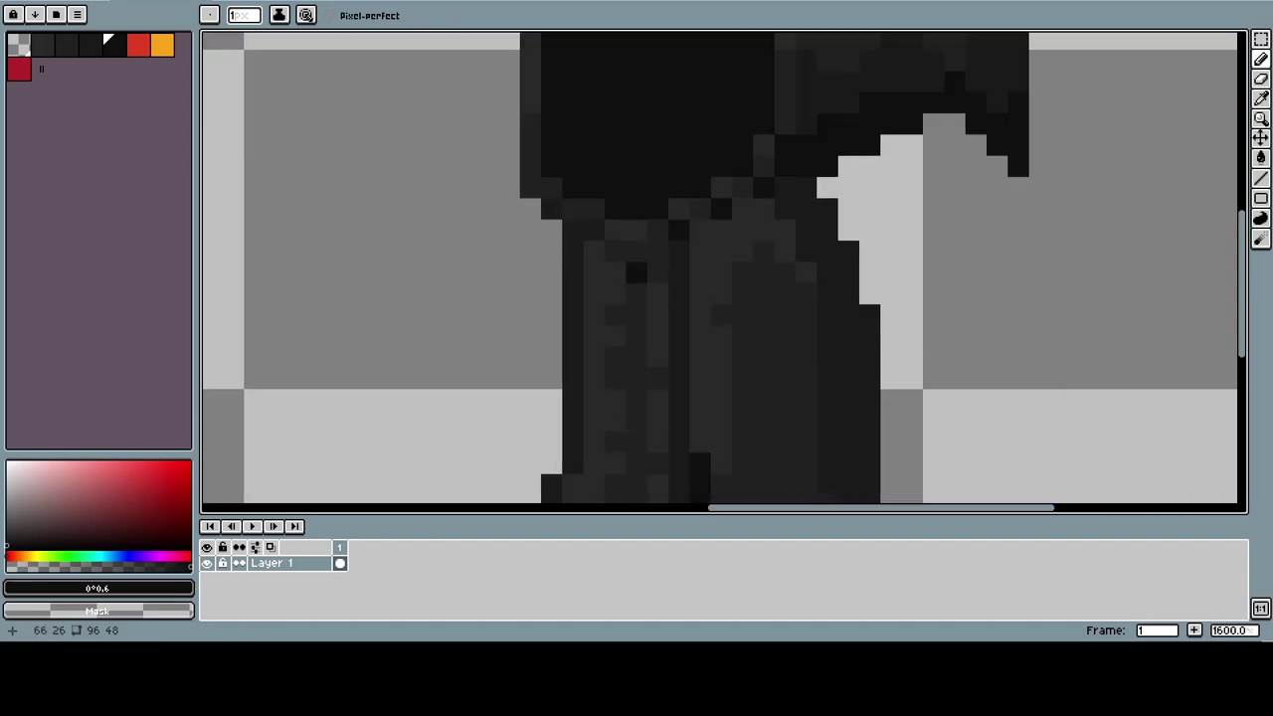
pyautogui.scroll(-4, 536, 358)
pyautogui.scroll(1, 536, 358)
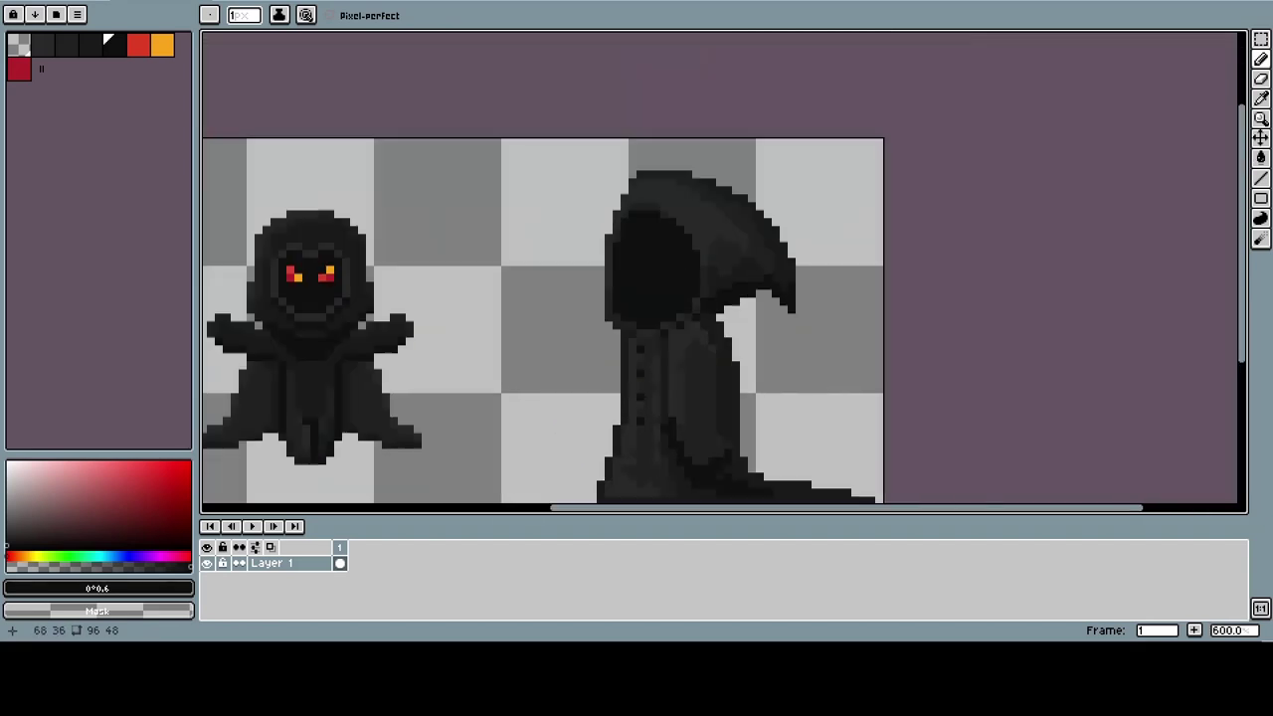
pyautogui.scroll(-1, 536, 358)
pyautogui.scroll(1, 536, 358)
# - Outline a forward-reaching arm from the robe's chest in #0f0f0f, with a squared sleeve end and the start of its lower edge
pyautogui.scroll(3, 536, 358)
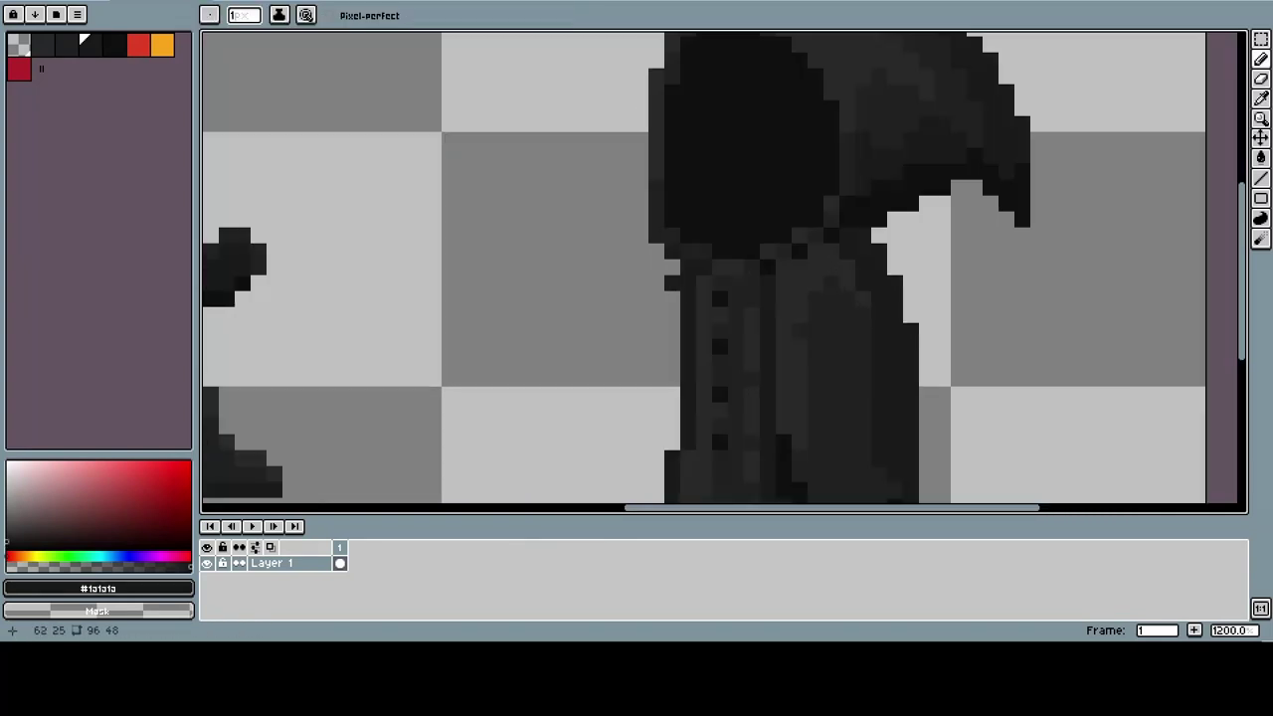
pyautogui.moveTo(536, 358); pyautogui.dragTo(621, 297)
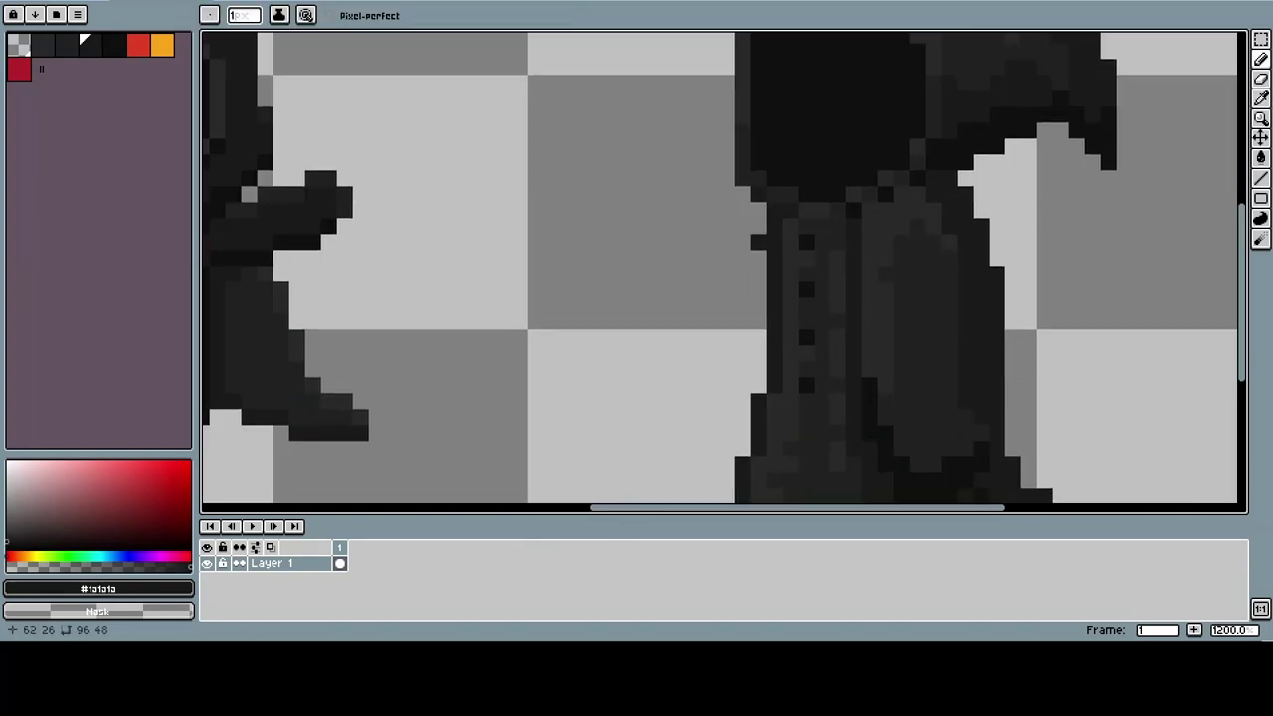
pyautogui.keyDown('alt'); pyautogui.click(758, 241); pyautogui.keyUp('alt')
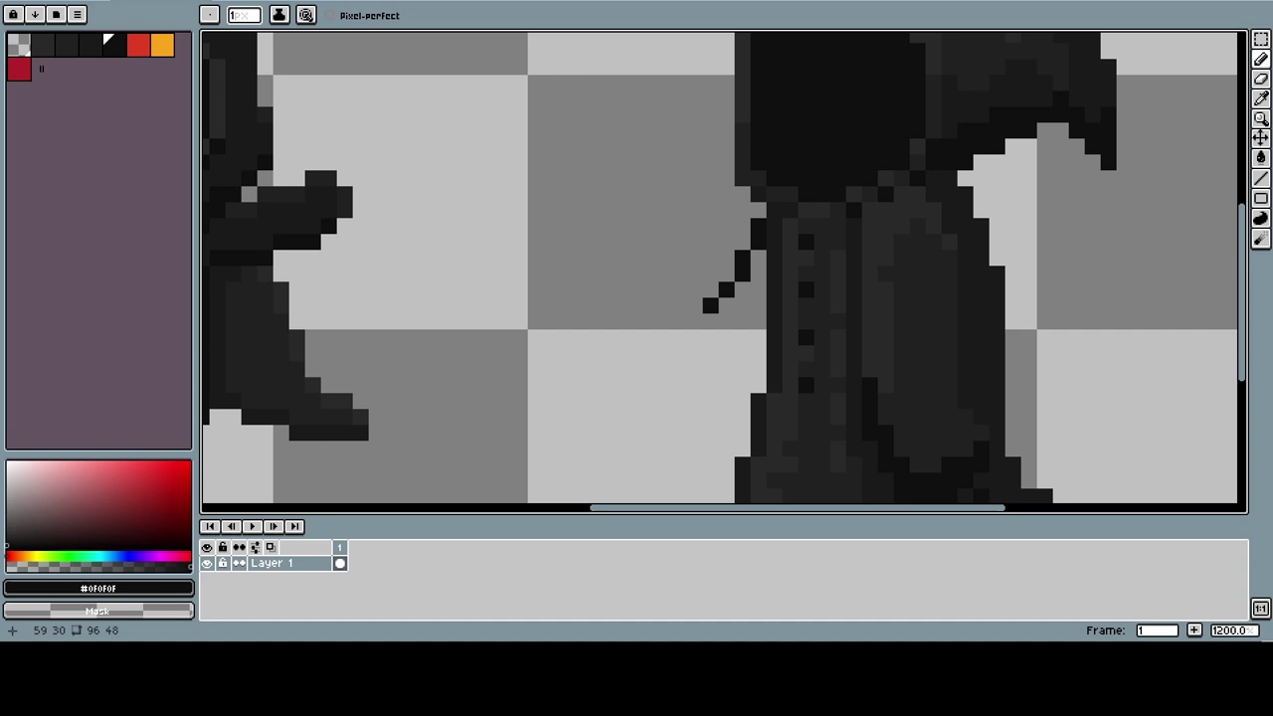
pyautogui.moveTo(598, 353); pyautogui.dragTo(621, 295)
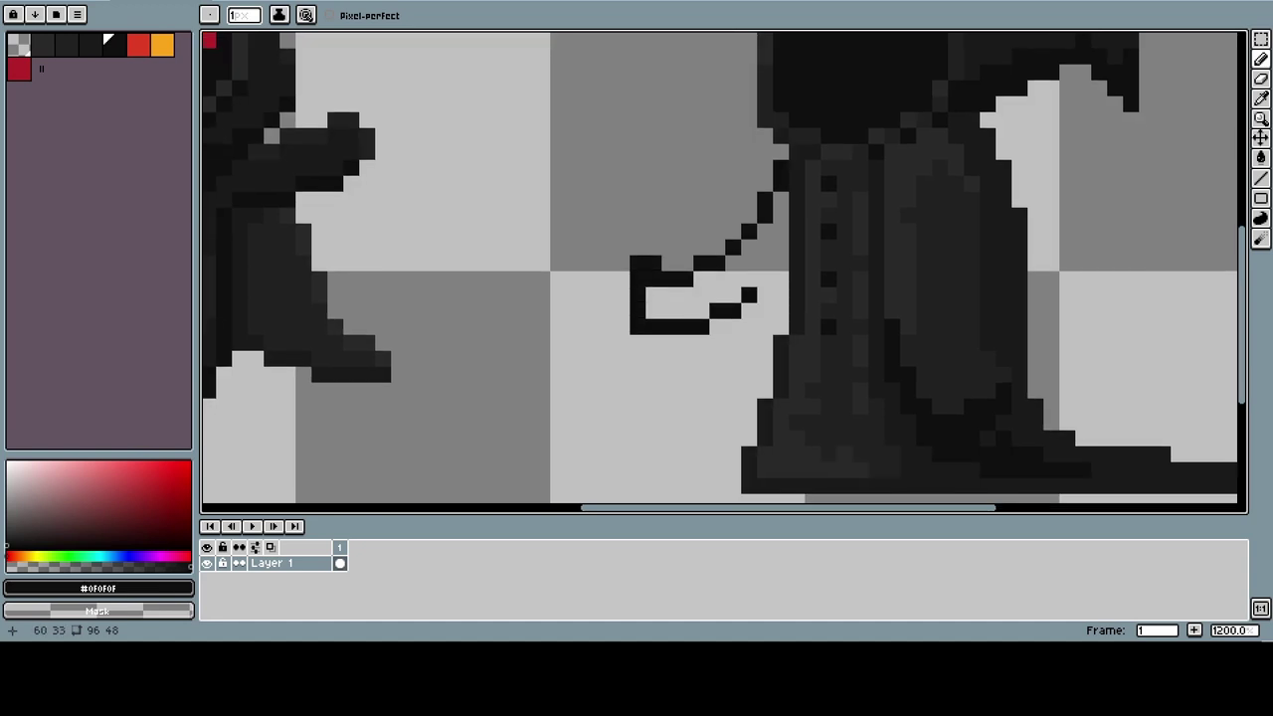
# - Complete the arm's lower edge back to the robe and hang a ragged, tapering fringe beneath the sleeve in #0f0f0f
pyautogui.scroll(-5, 780, 244)
pyautogui.scroll(5, 645, 310)
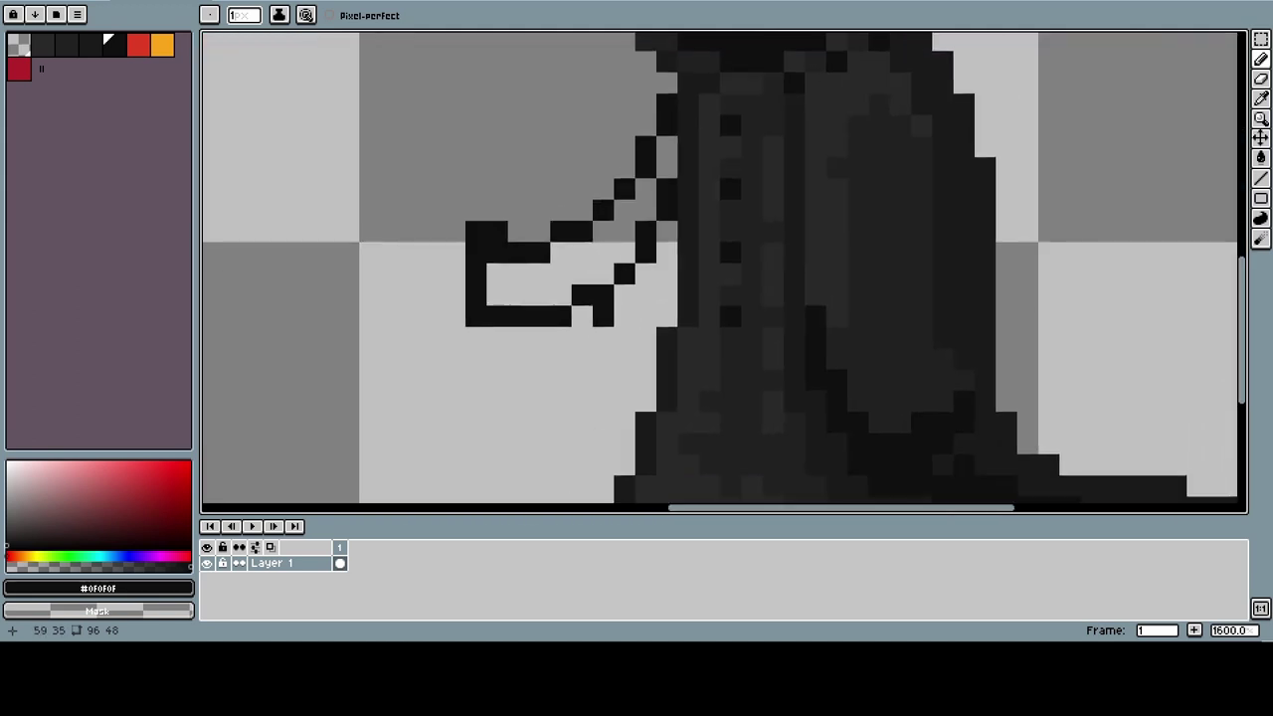
pyautogui.moveTo(475, 309); pyautogui.dragTo(470, 360)
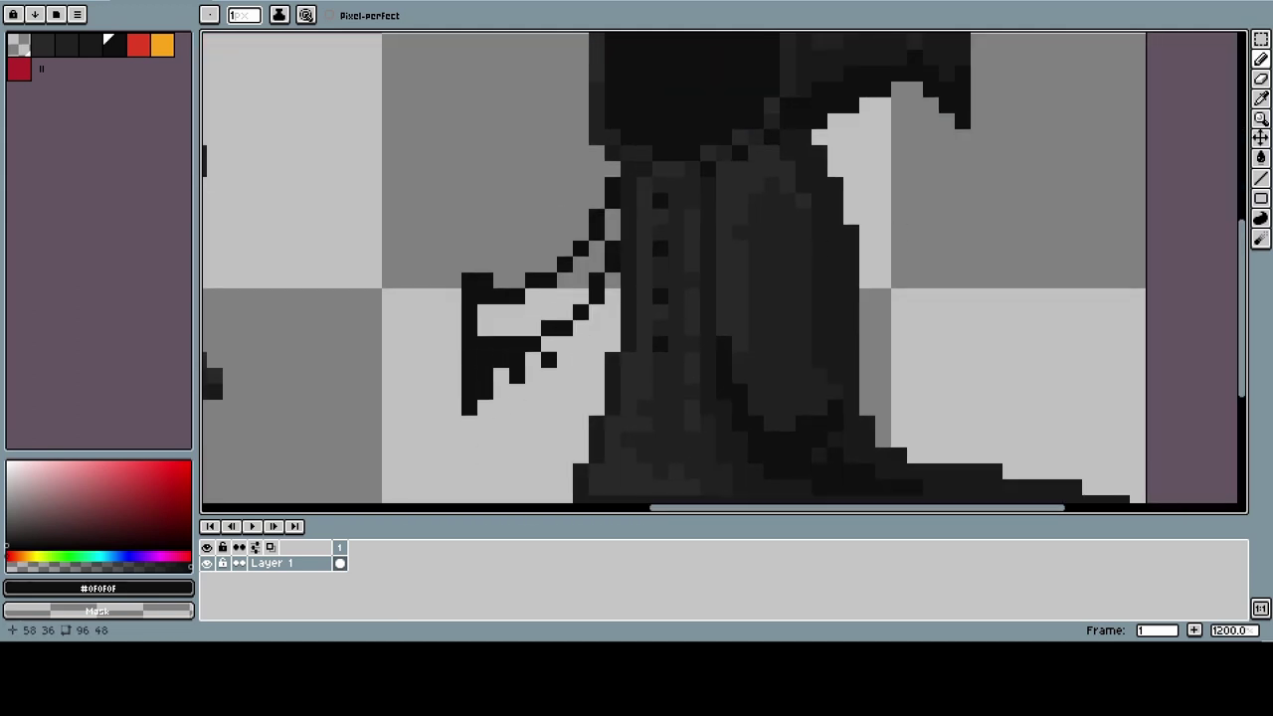
pyautogui.moveTo(494, 368); pyautogui.dragTo(452, 407)
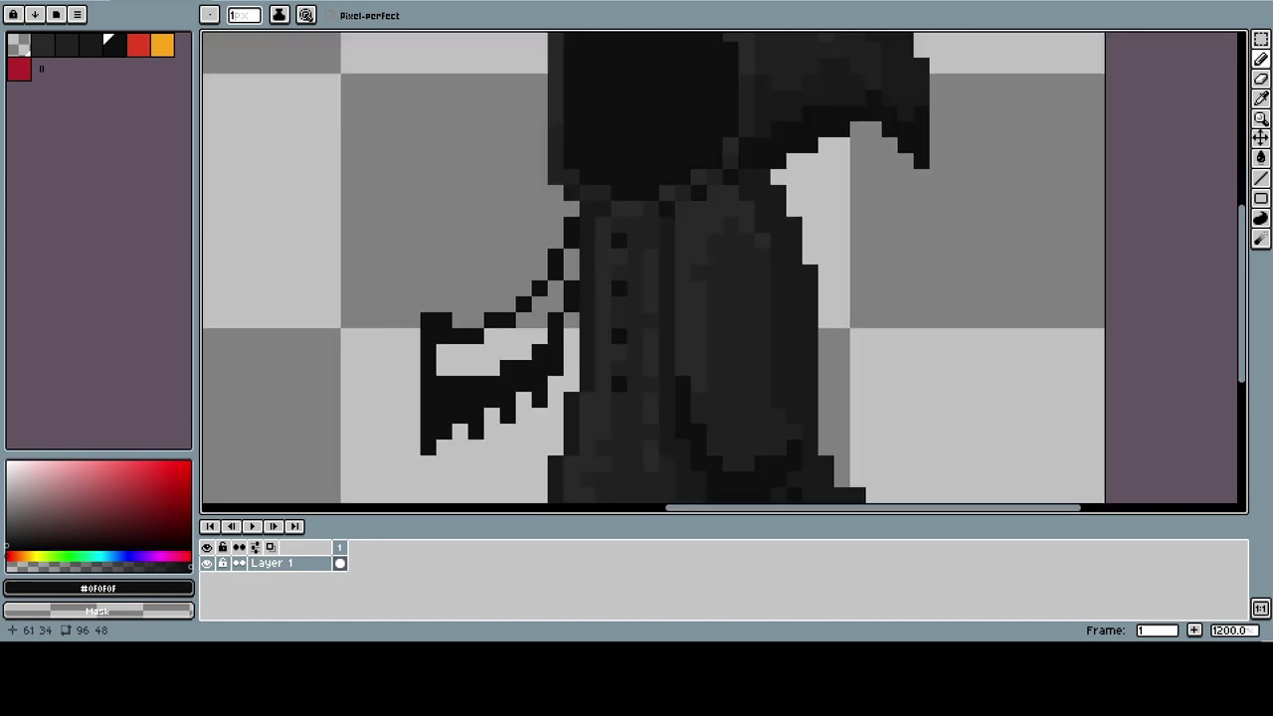
# - Fill the inside of the outstretched sleeve with #1a1a1a and recolour its front edge, keeping the dark fringe pixels
pyautogui.press('i')
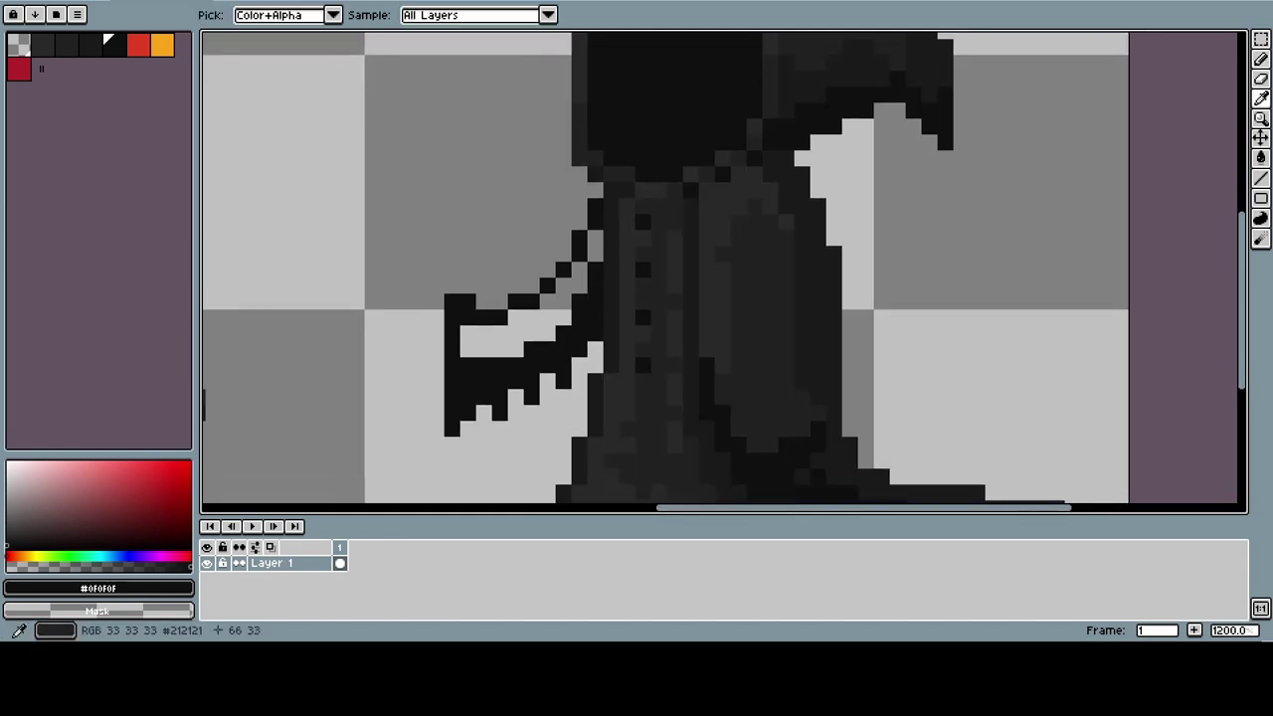
pyautogui.click(616, 298)
pyautogui.press('b')
pyautogui.moveTo(580, 264)
pyautogui.mouseDown()
pyautogui.moveTo(581, 276)
pyautogui.moveTo(467, 343)
pyautogui.moveTo(552, 298)
pyautogui.mouseUp()
pyautogui.scroll(1, 454, 404)
pyautogui.moveTo(451, 353)
pyautogui.mouseDown()
pyautogui.moveTo(474, 372)
pyautogui.moveTo(559, 372)
pyautogui.mouseUp()
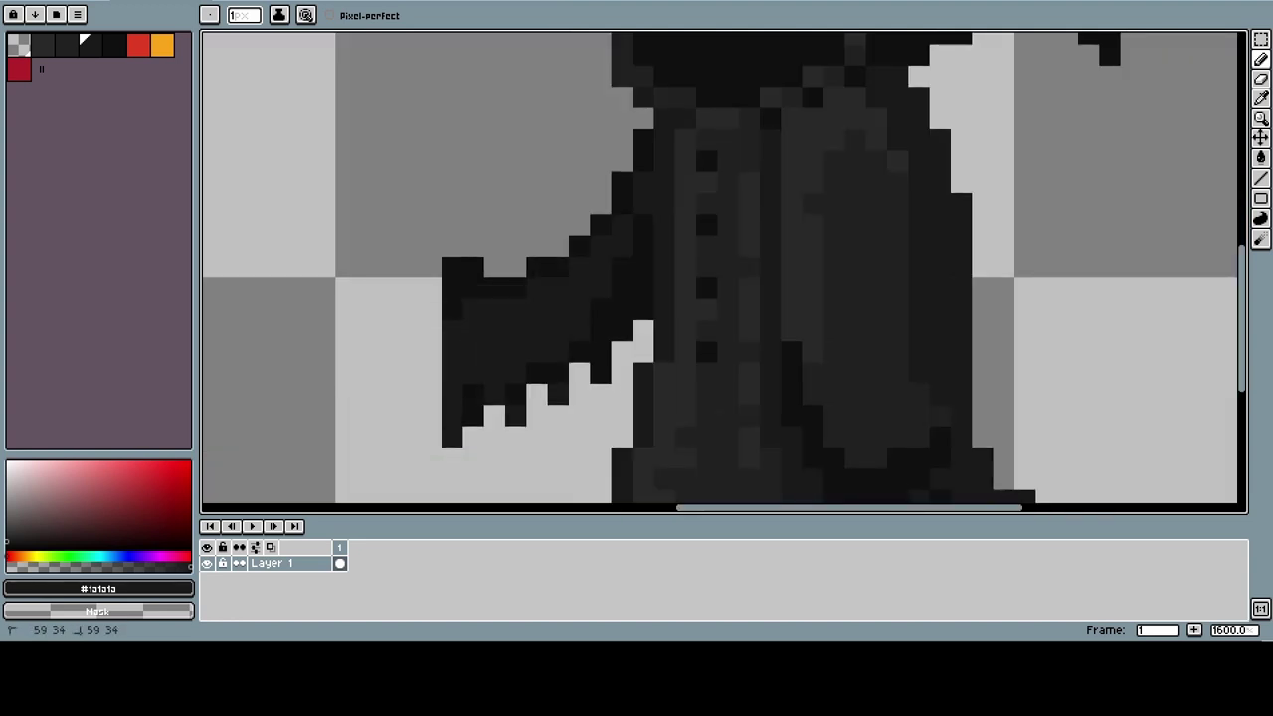
# - Lighten the sleeve's cuff and upper edge with #212121, adding a few fold pixels inside the sleeve
pyautogui.scroll(-1, 431, 417)
pyautogui.keyDown('alt'); pyautogui.click(591, 225); pyautogui.keyUp('alt')
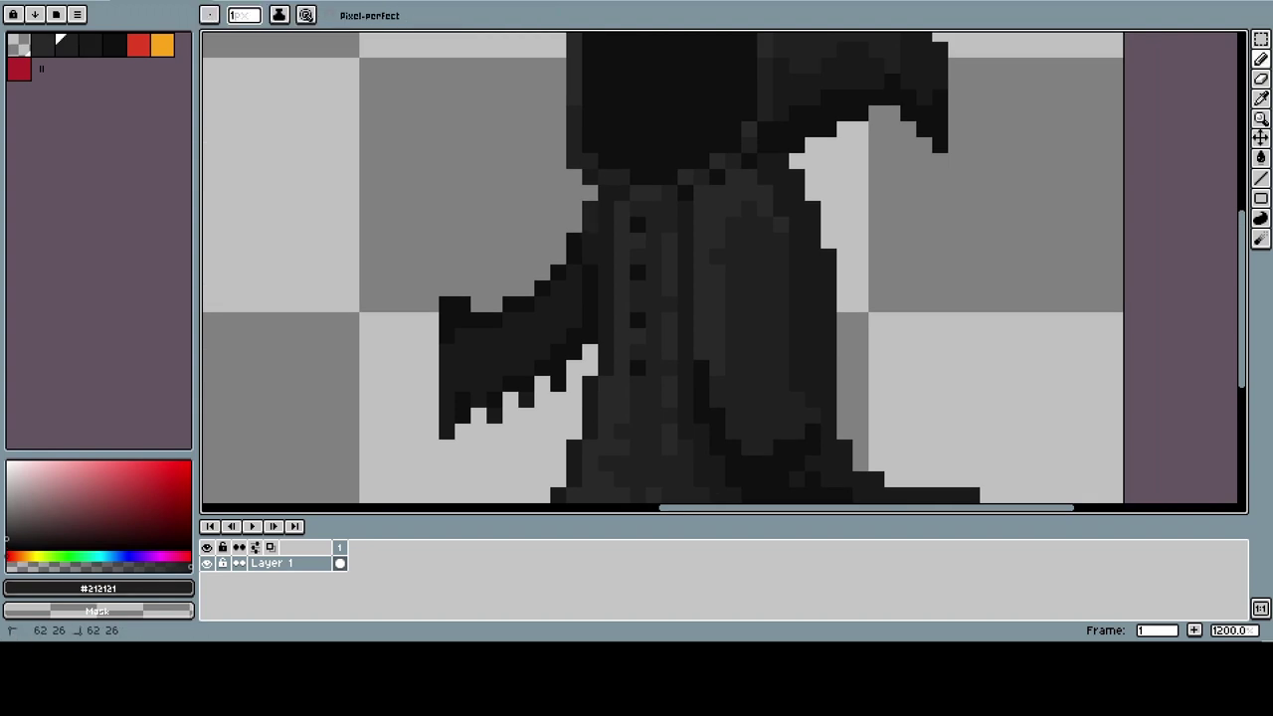
pyautogui.moveTo(480, 304); pyautogui.dragTo(447, 336)
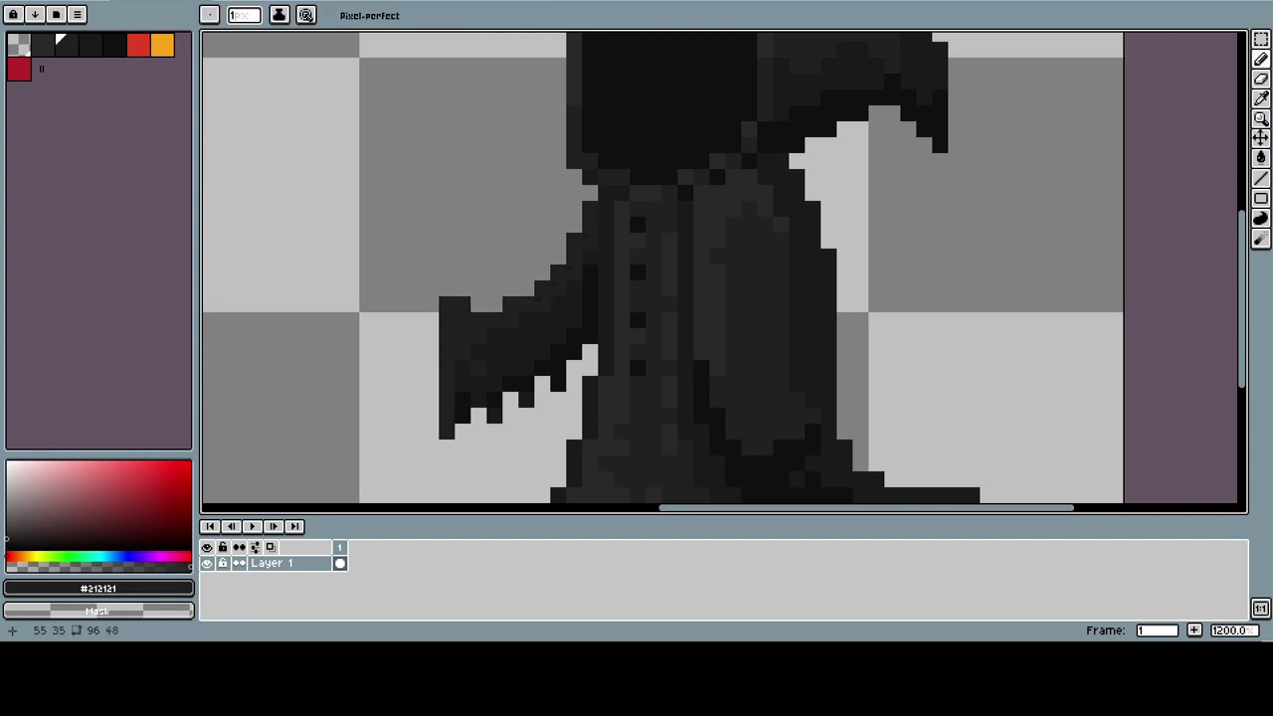
pyautogui.scroll(-7, 518, 276)
pyautogui.scroll(2, 494, 282)
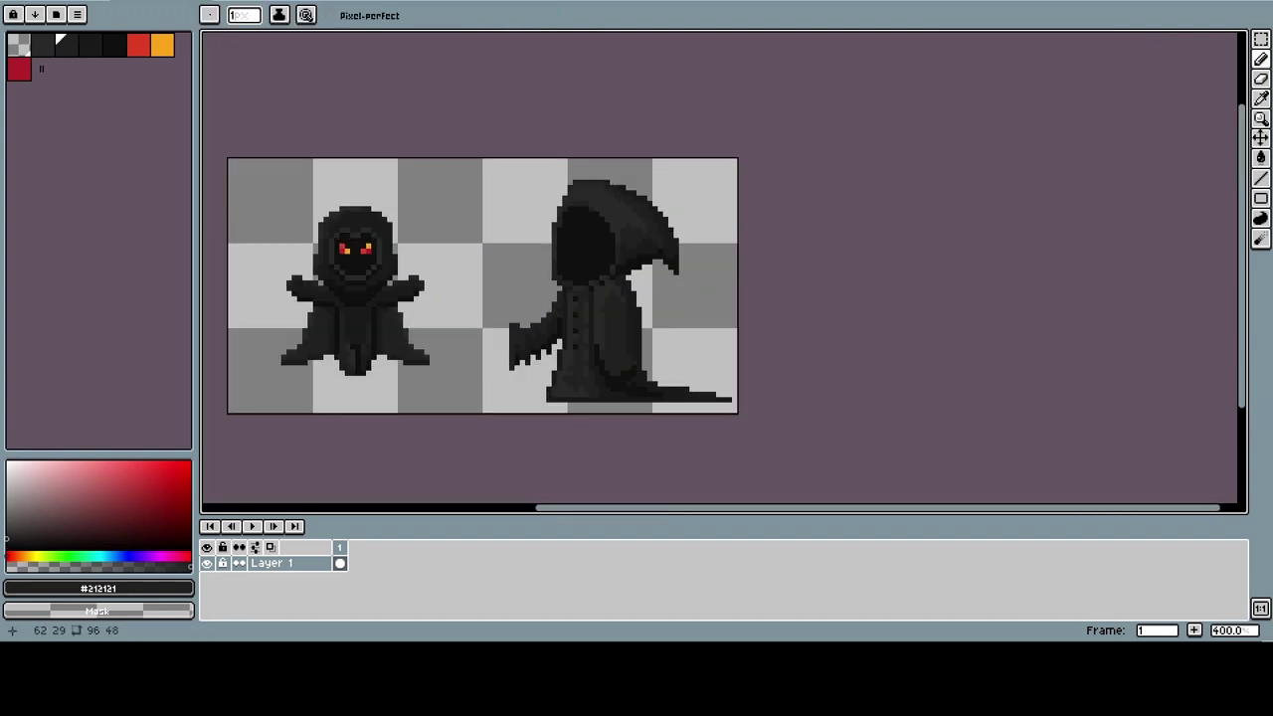
pyautogui.scroll(6, 547, 350)
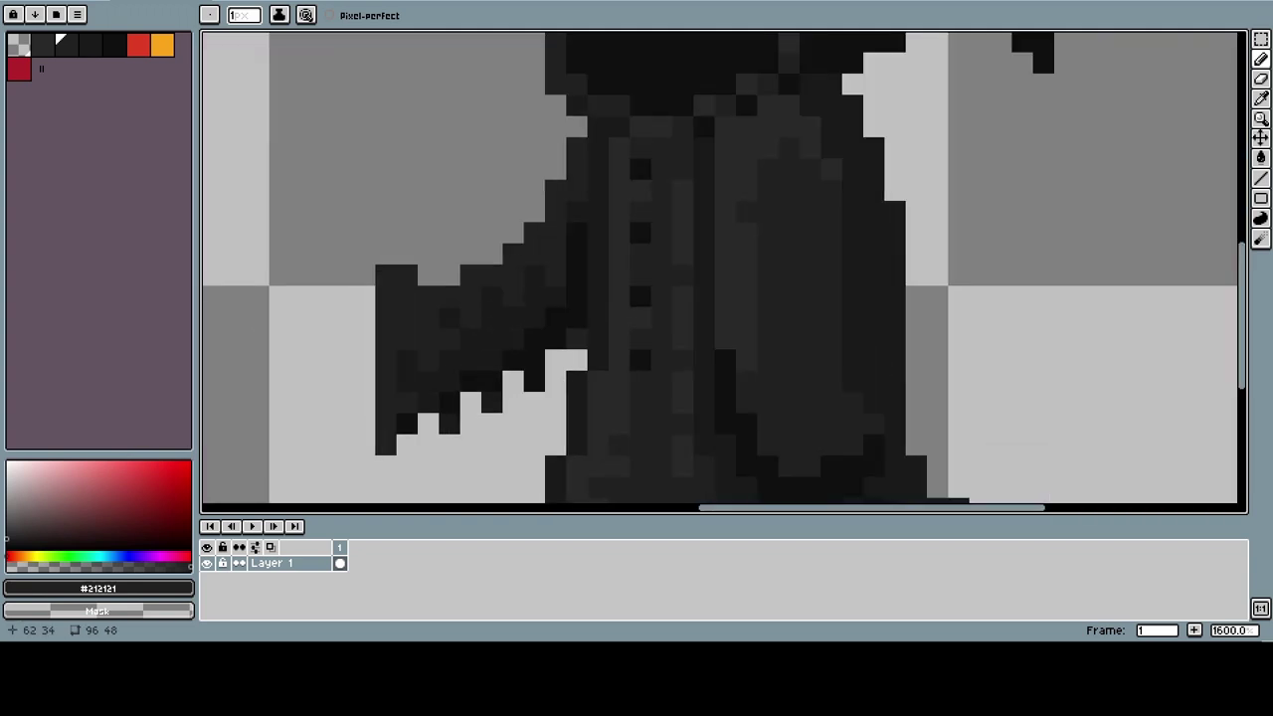
pyautogui.keyDown('alt'); pyautogui.click(555, 343); pyautogui.keyUp('alt')
pyautogui.scroll(-3, 554, 343)
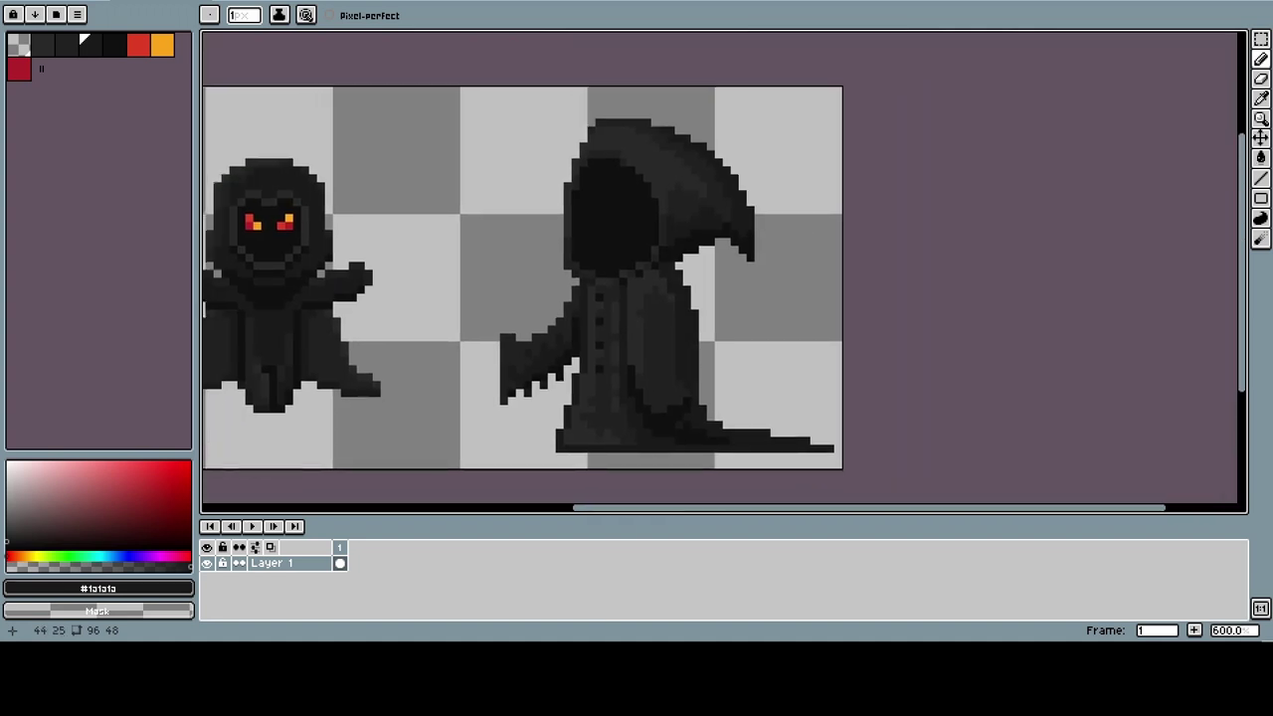
# - Mix a red for the eyes with hue 8, saturation 61 and lightness 51
pyautogui.click(19, 68)
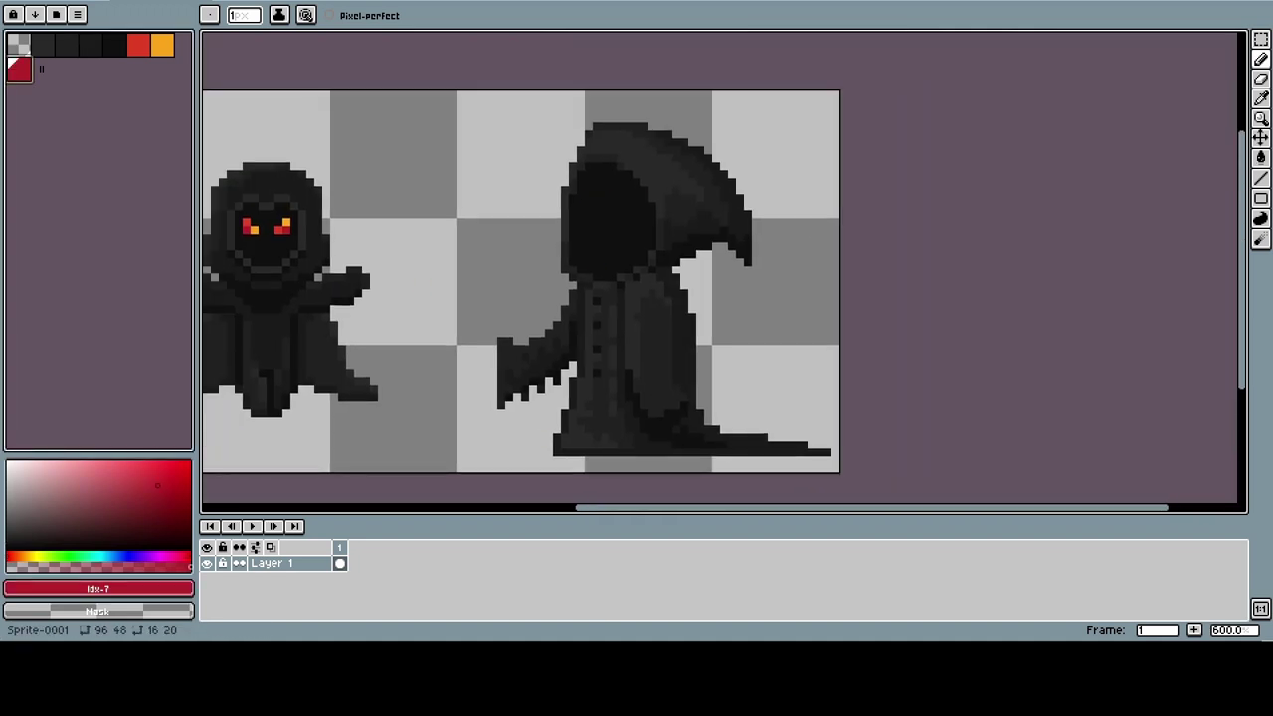
pyautogui.click(19, 68)
pyautogui.click(19, 68)
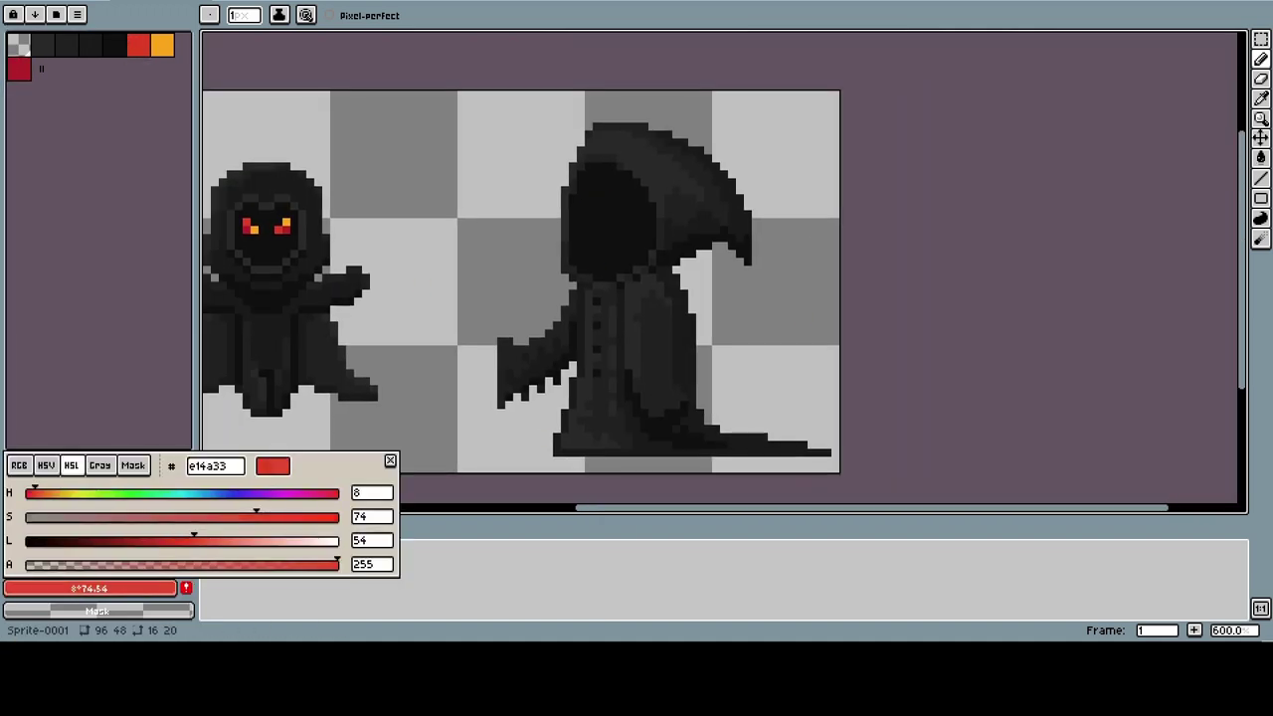
pyautogui.click(597, 199)
pyautogui.scroll(3, 596, 198)
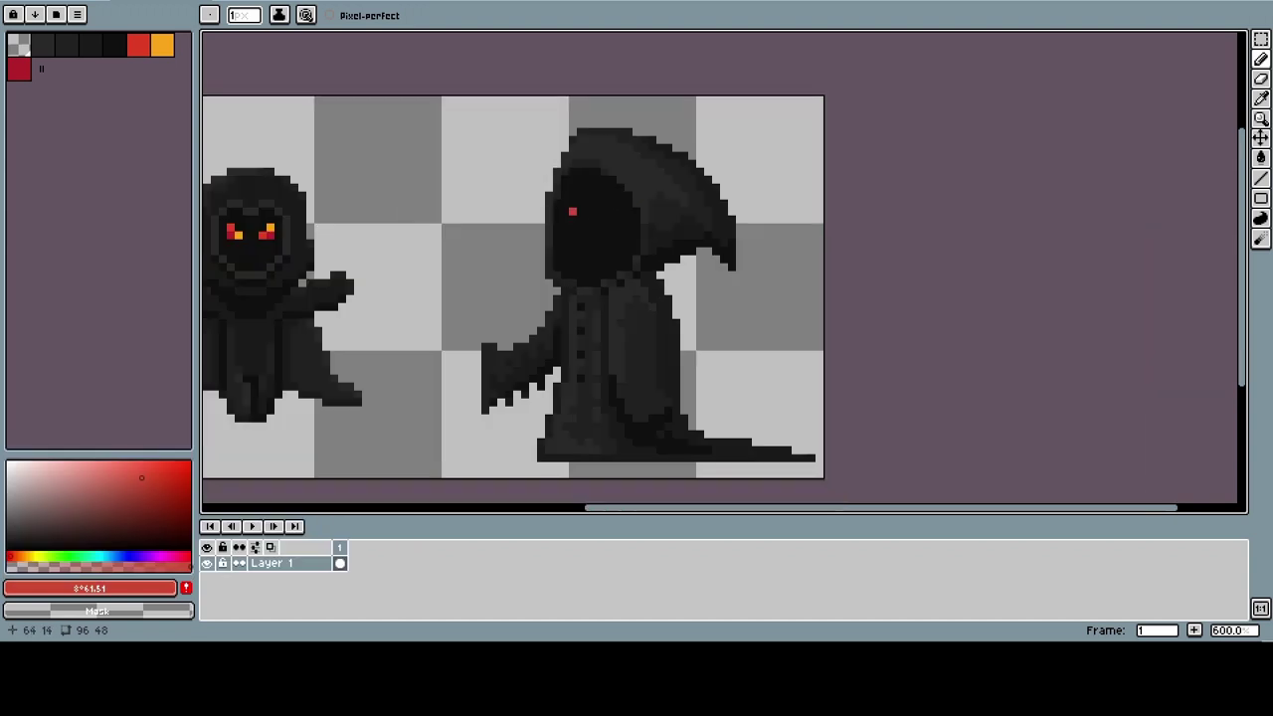
# - Try out angular red eye shapes inside the hood's dark face opening, undoing strokes
pyautogui.moveTo(559, 204); pyautogui.dragTo(581, 204)
pyautogui.click(560, 224)
pyautogui.scroll(-2, 560, 225)
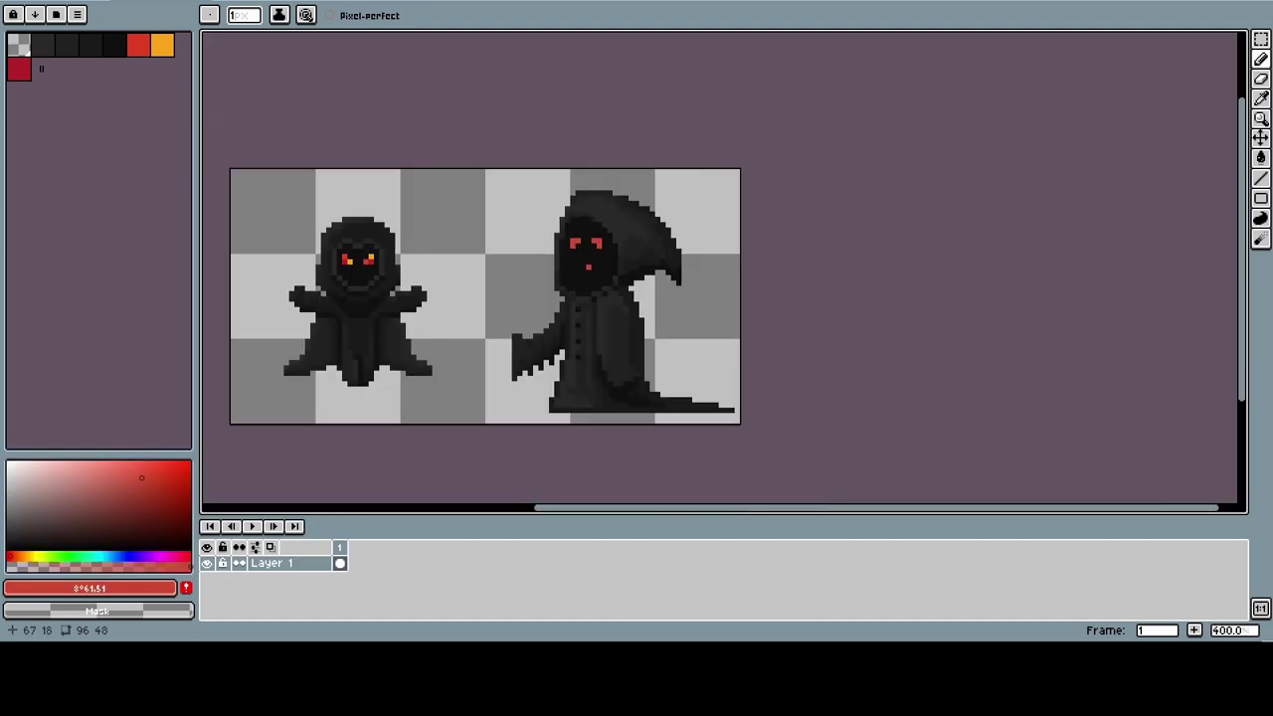
pyautogui.scroll(1, 560, 225)
pyautogui.scroll(-1, 560, 225)
pyautogui.scroll(2, 560, 224)
pyautogui.hotkey('ctrl', 'z')
pyautogui.scroll(-2, 609, 274)
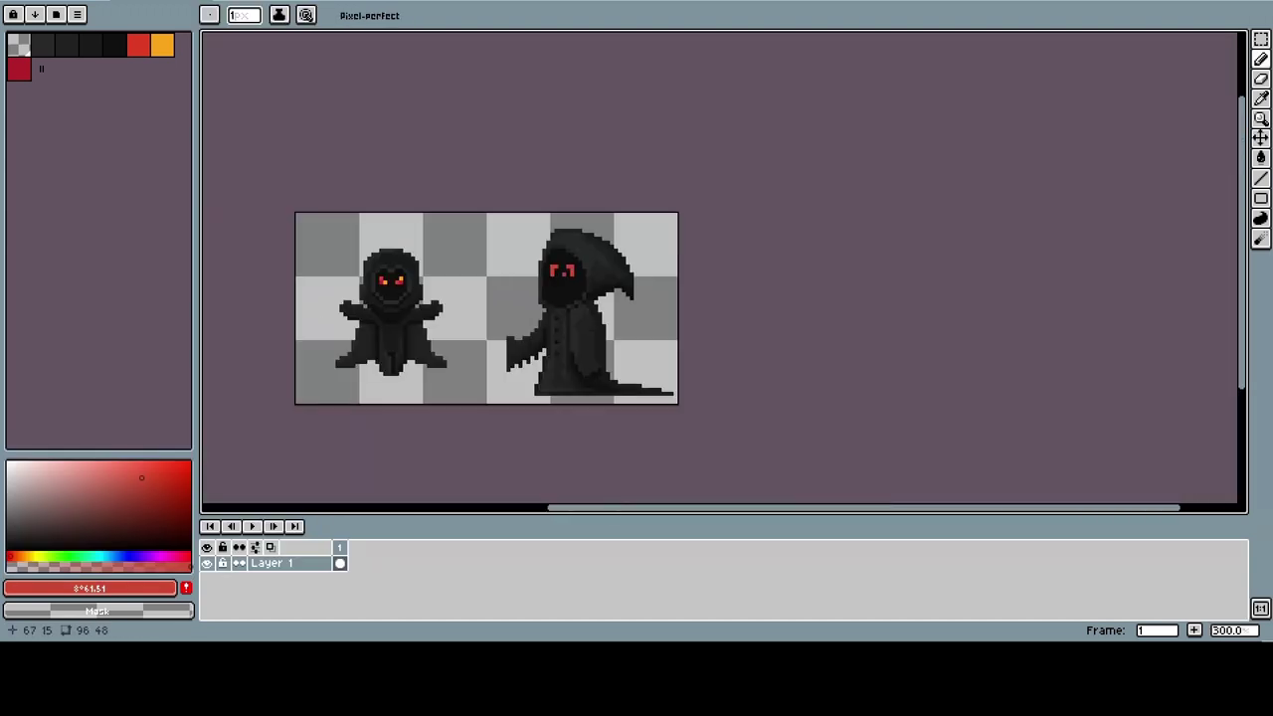
# - Rework the side-view figure's eyes into two 2-by-2-pixel red squares set two pixels apart
pyautogui.scroll(1, 609, 274)
pyautogui.hotkey('ctrl', 'z')
pyautogui.hotkey('ctrl', 'y')
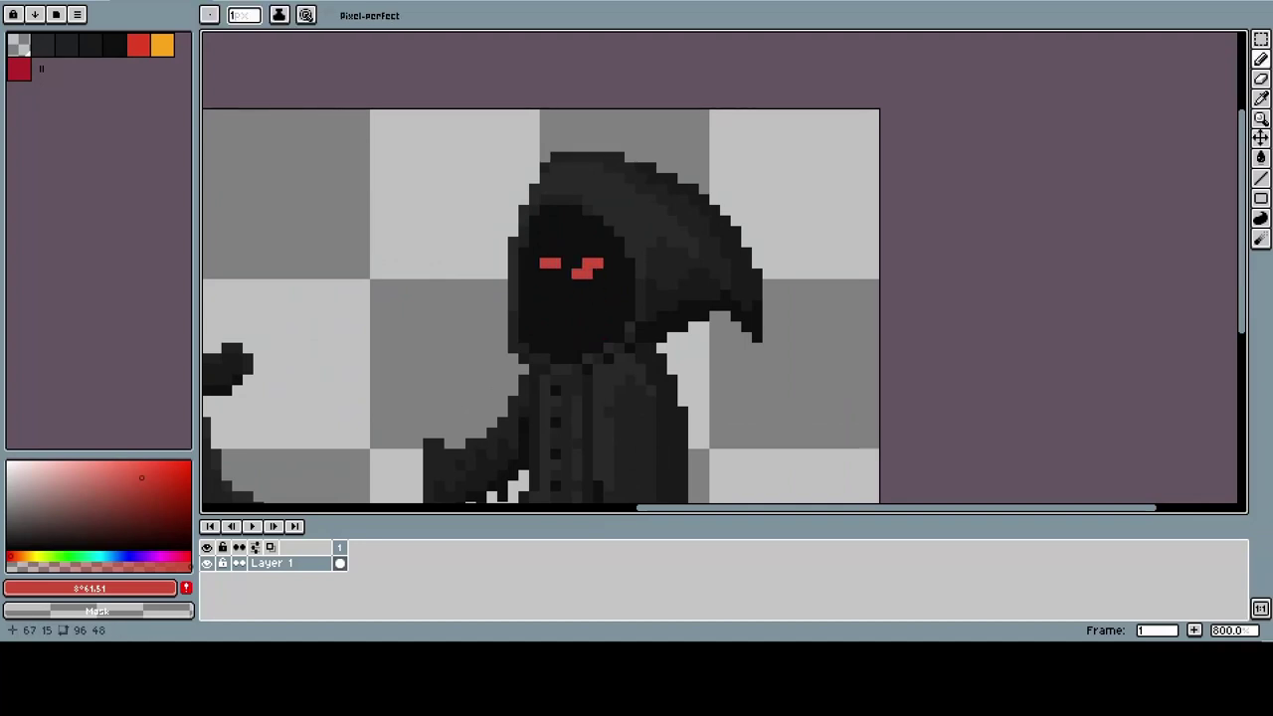
pyautogui.scroll(-2, 545, 274)
pyautogui.scroll(4, 596, 298)
pyautogui.hotkey('ctrl', 'y')
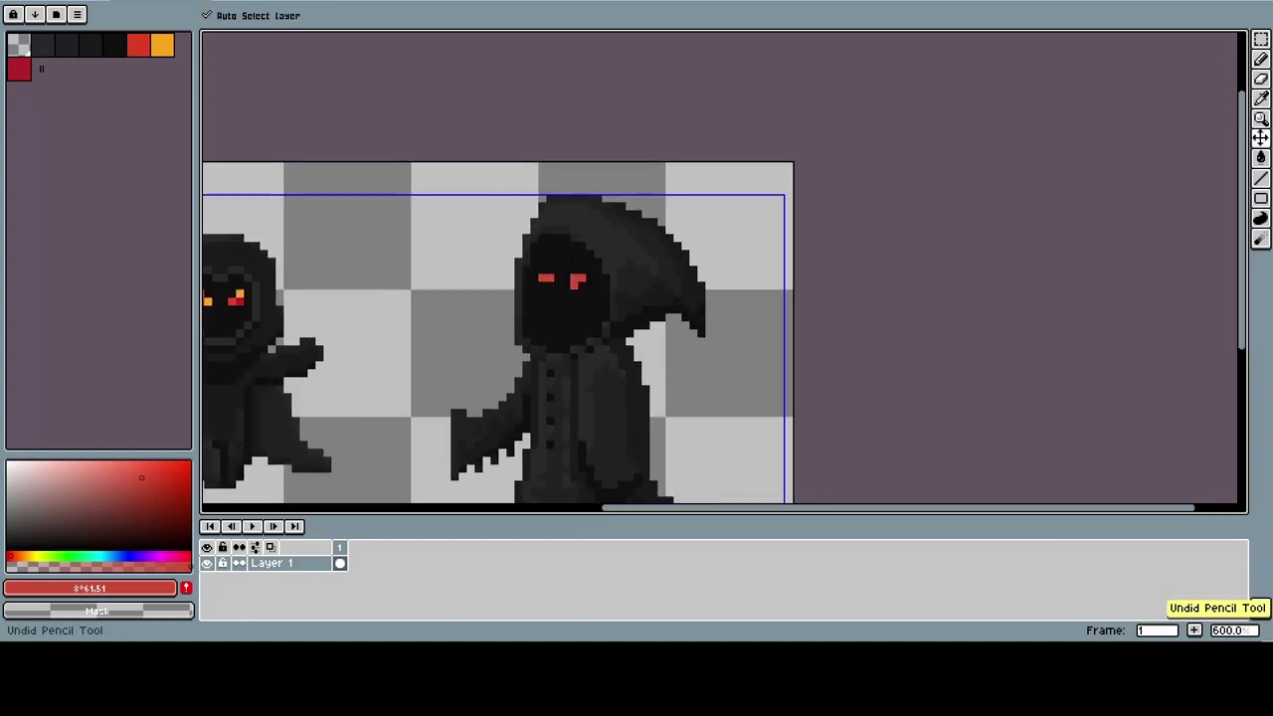
pyautogui.scroll(1, 597, 298)
pyautogui.hotkey('ctrl', 'z')
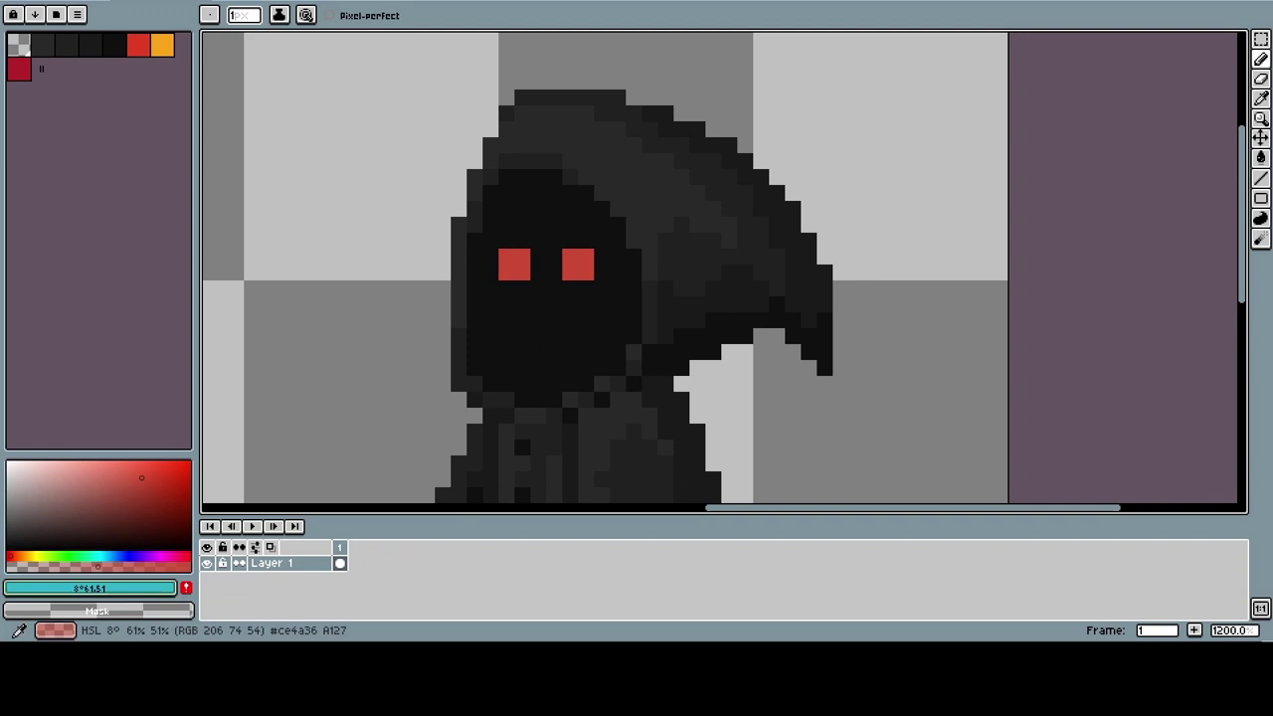
# - Lower the red's alpha to 127, paint translucent glow pixels around both eyes, and undo stray strokes
pyautogui.click(90, 587)
pyautogui.click(90, 587)
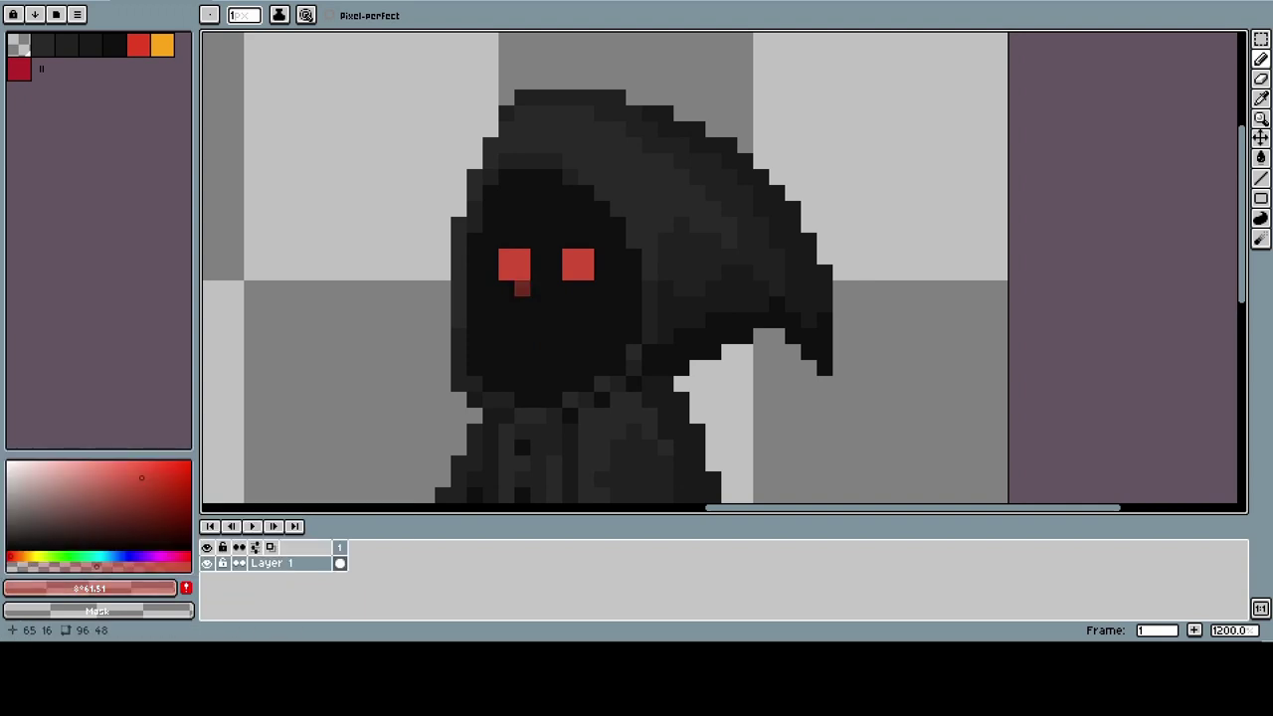
pyautogui.scroll(-3, 596, 268)
pyautogui.scroll(4, 597, 268)
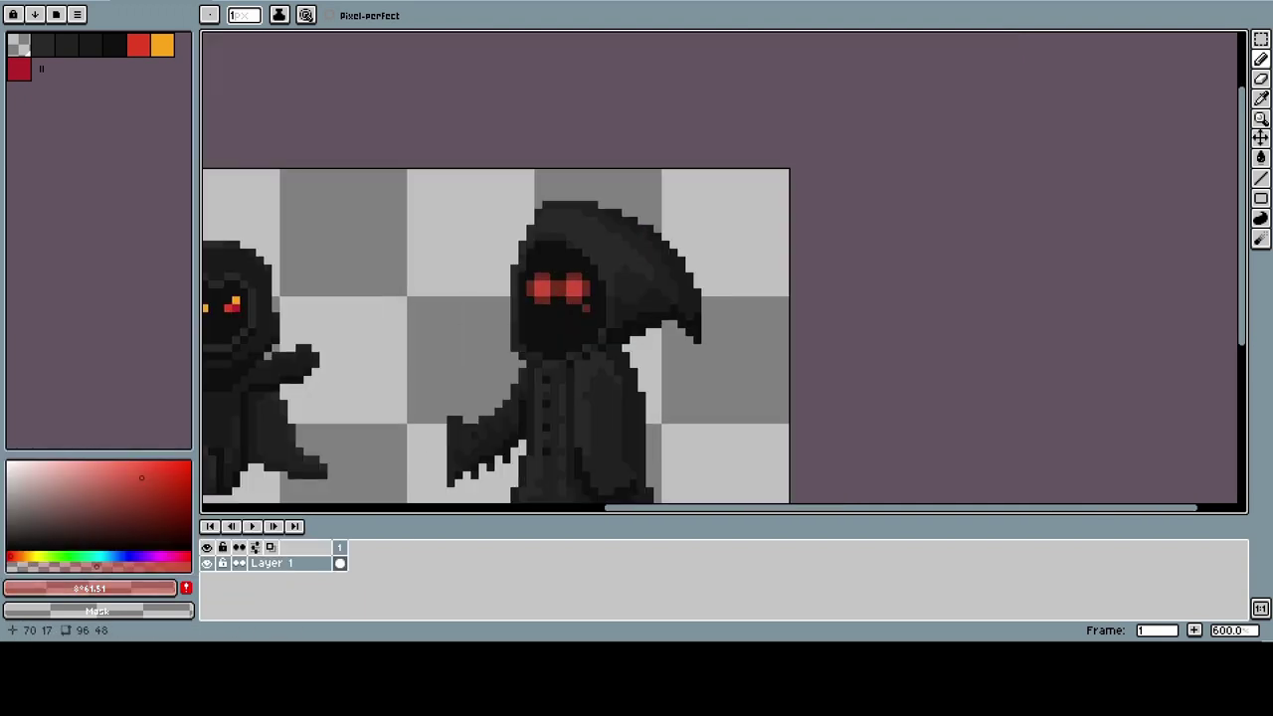
pyautogui.hotkey('ctrl', 'z')
pyautogui.hotkey('ctrl', 'z')
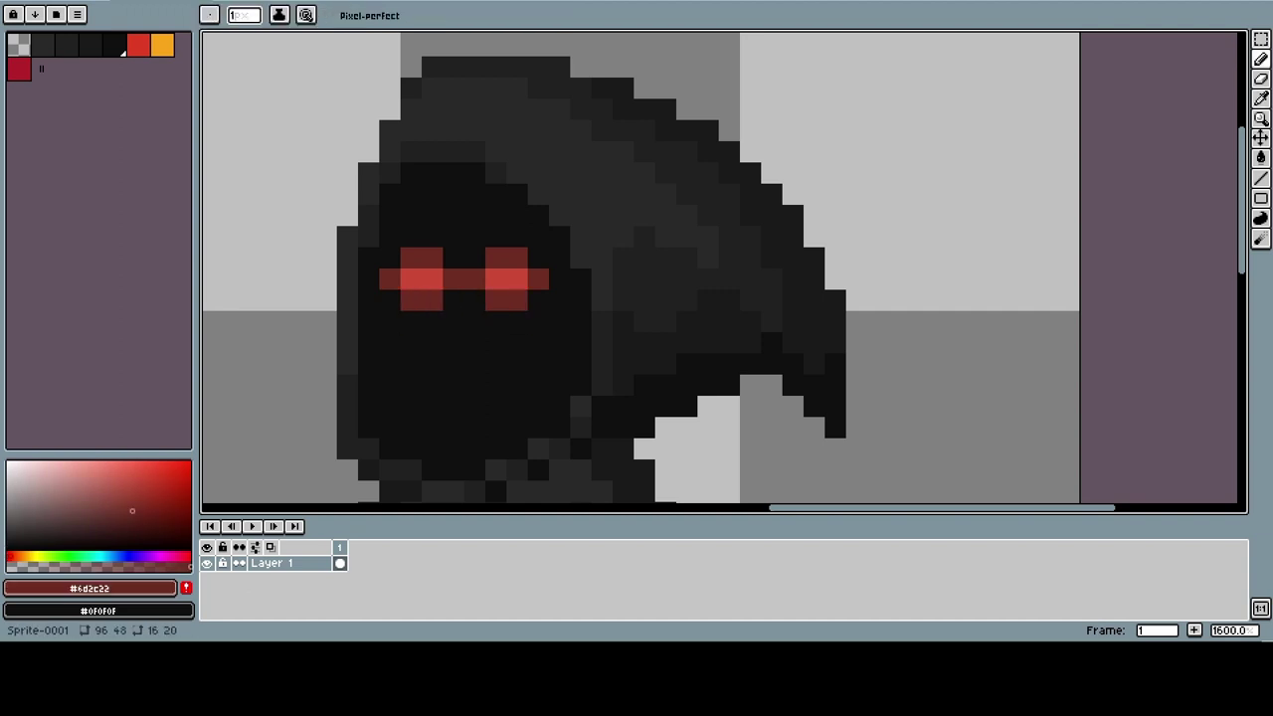
# - Use the eye glow's #6d2c22 as the drawing colour with its alpha lowered to 125
pyautogui.scroll(-6, 426, 337)
pyautogui.click(89, 587)
pyautogui.click(89, 587)
pyautogui.scroll(8, 431, 325)
# - Try a wider translucent #6d2c22 glow around both eyes, and undo the glow strokes
pyautogui.moveTo(478, 334)
pyautogui.mouseDown()
pyautogui.moveTo(525, 366)
pyautogui.moveTo(604, 303)
pyautogui.mouseUp()
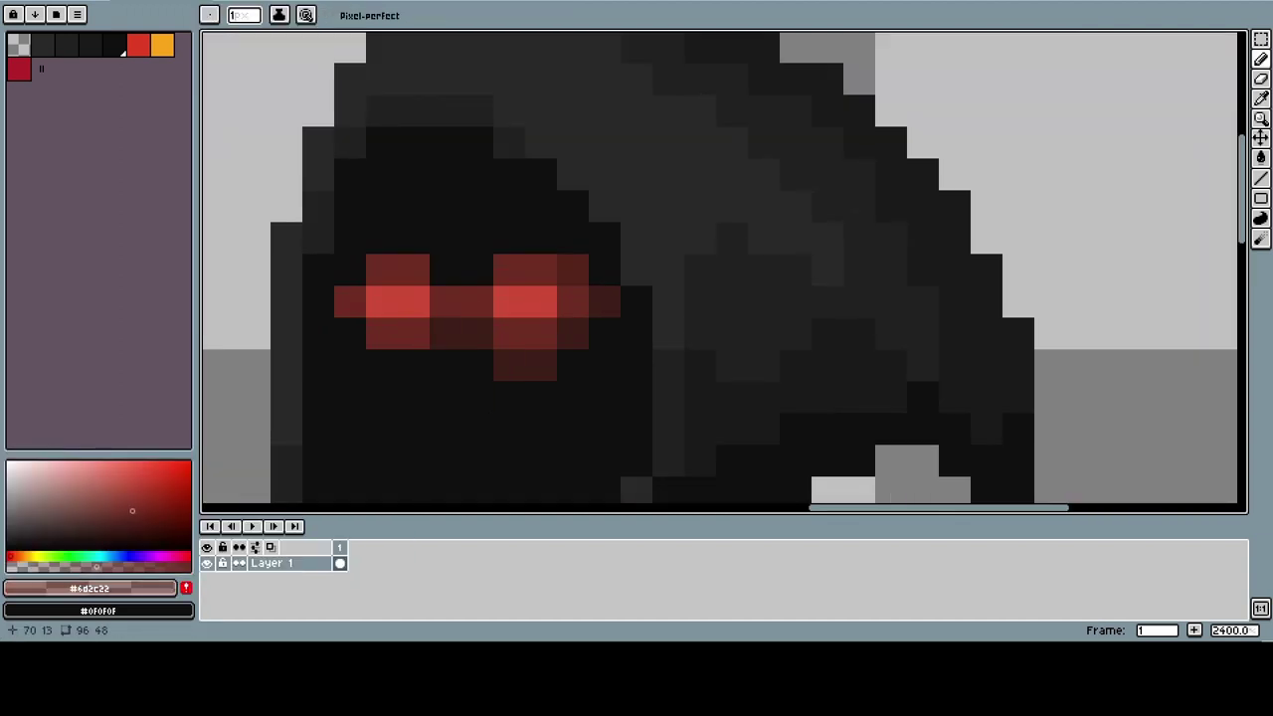
pyautogui.scroll(-8, 503, 384)
pyautogui.scroll(6, 534, 331)
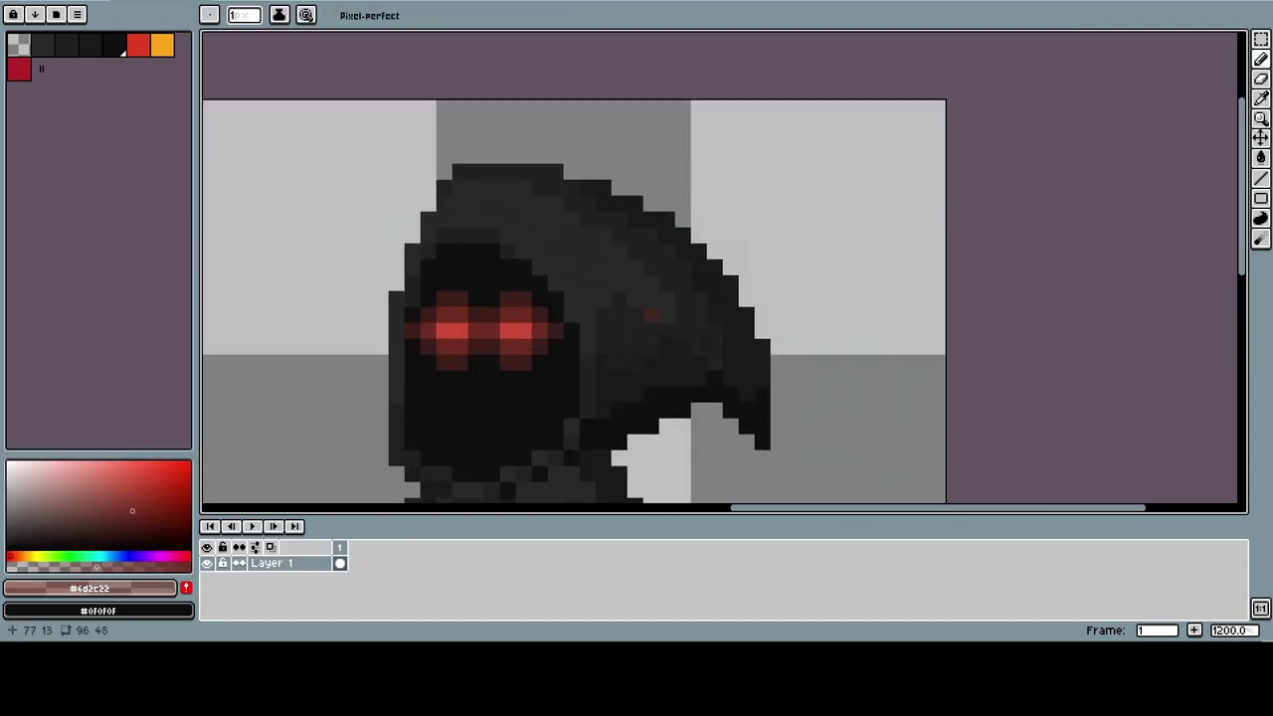
pyautogui.scroll(1, 512, 328)
pyautogui.hotkey('ctrl', 'z')
pyautogui.hotkey('ctrl', 'z')
pyautogui.hotkey('ctrl', 'z')
pyautogui.hotkey('ctrl', 'z')
pyautogui.hotkey('ctrl', 'z')
pyautogui.hotkey('ctrl', 'z')
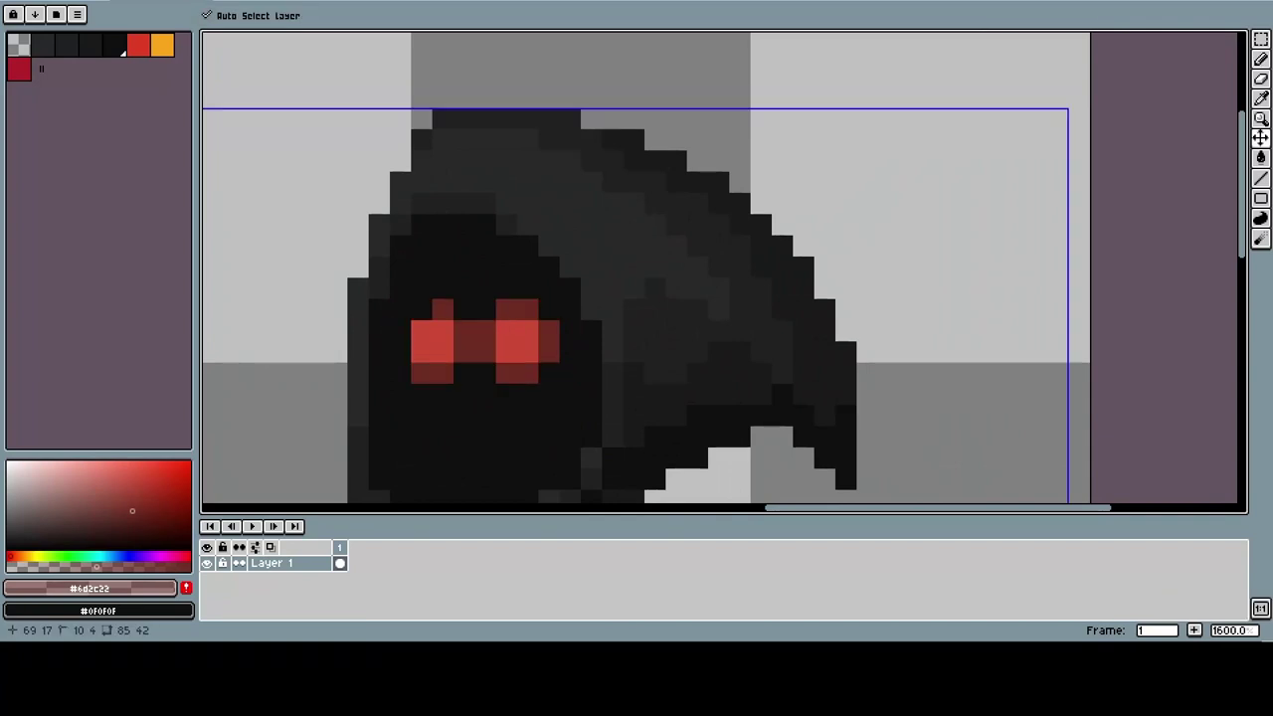
# - Rebuild the eyes as two 2-by-1-pixel red bars, bordered and joined by a dim translucent #6d2c22 glow
pyautogui.hotkey('ctrl', 'y')
pyautogui.hotkey('ctrl', 'y')
pyautogui.hotkey('ctrl', 'z')
pyautogui.hotkey('ctrl', 'y')
pyautogui.hotkey('ctrl', 'y')
pyautogui.hotkey('ctrl', 'y')
pyautogui.hotkey('ctrl', 'y')
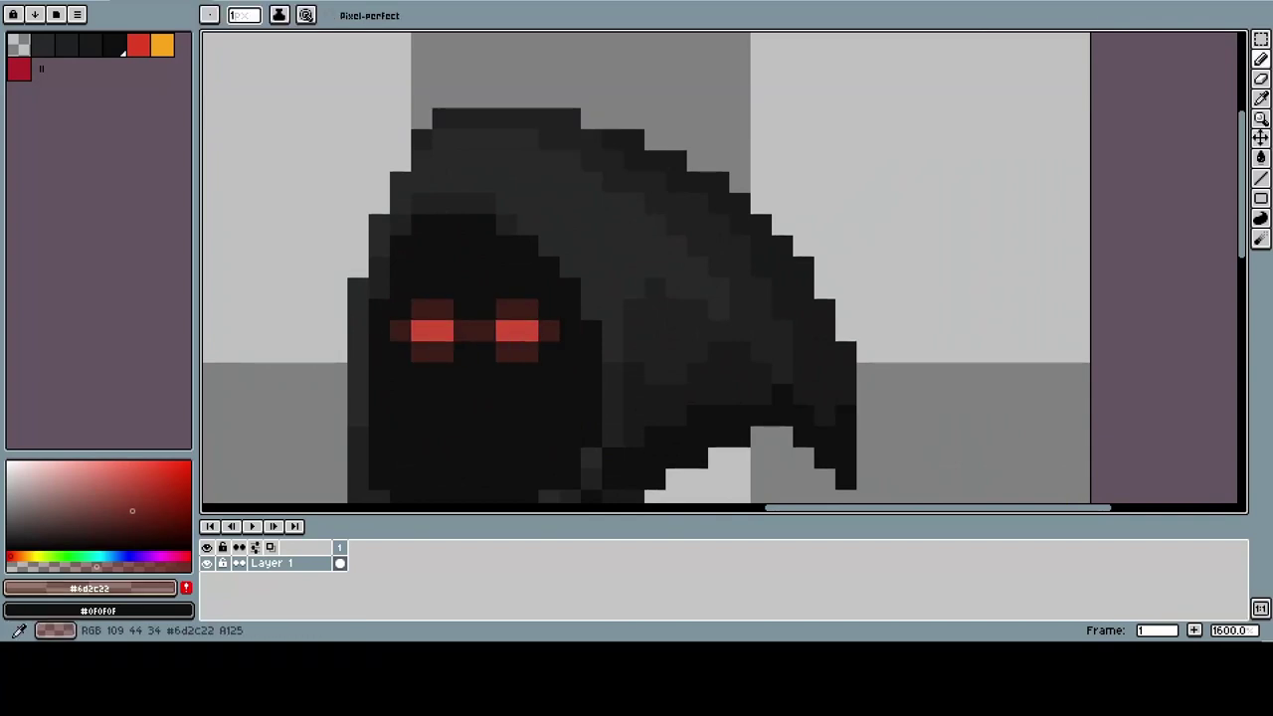
# - Lower the opacity of #6d2c22 further and paint a fainter outer glow around the eyes' inner glow
pyautogui.hotkey('ctrl', 'y')
pyautogui.hotkey('ctrl', 'y')
pyautogui.hotkey('ctrl', 'y')
pyautogui.hotkey('ctrl', 'y')
pyautogui.hotkey('ctrl', 'y')
pyautogui.hotkey('ctrl', 'y')
pyautogui.hotkey('ctrl', 'y')
pyautogui.hotkey('ctrl', 'y')
pyautogui.hotkey('ctrl', 'y')
pyautogui.hotkey('ctrl', 'y')
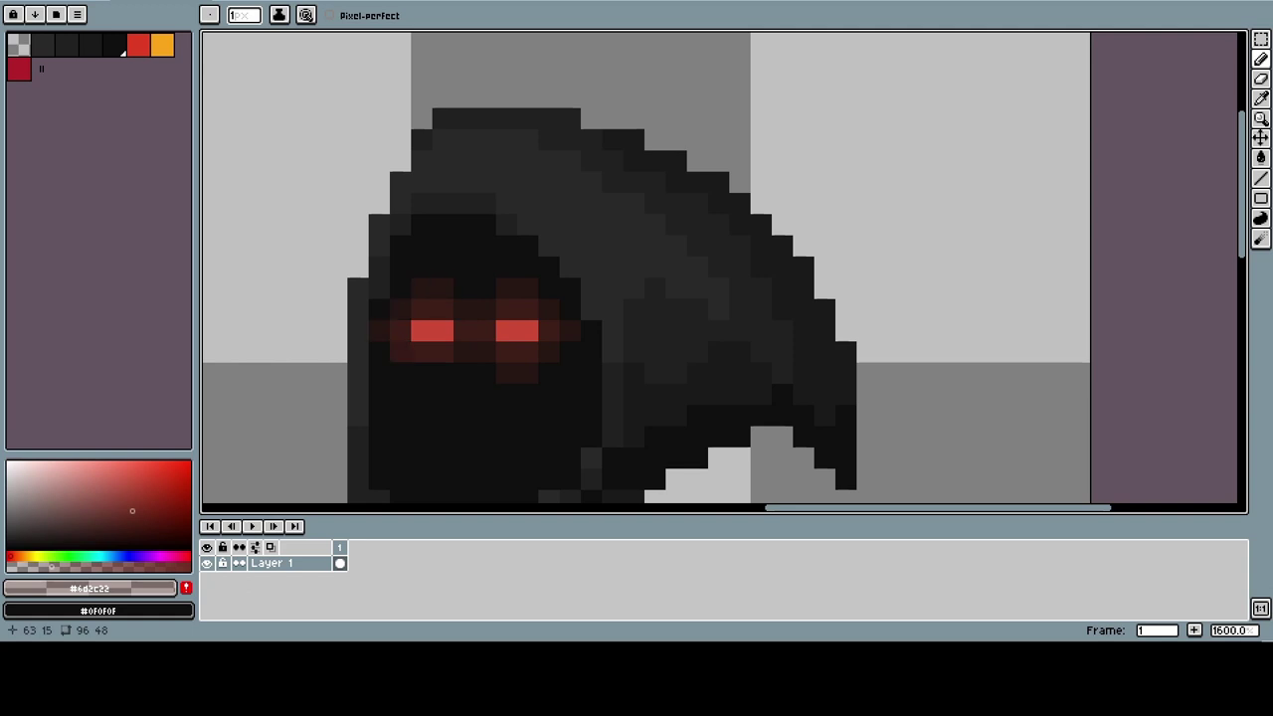
# - Reshape the lower front edge of the hood one pixel inward using #212121 and #0f0f0f
pyautogui.press('2')
pyautogui.scroll(7, 519, 348)
pyautogui.keyDown('alt'); pyautogui.click(438, 328); pyautogui.keyUp('alt')
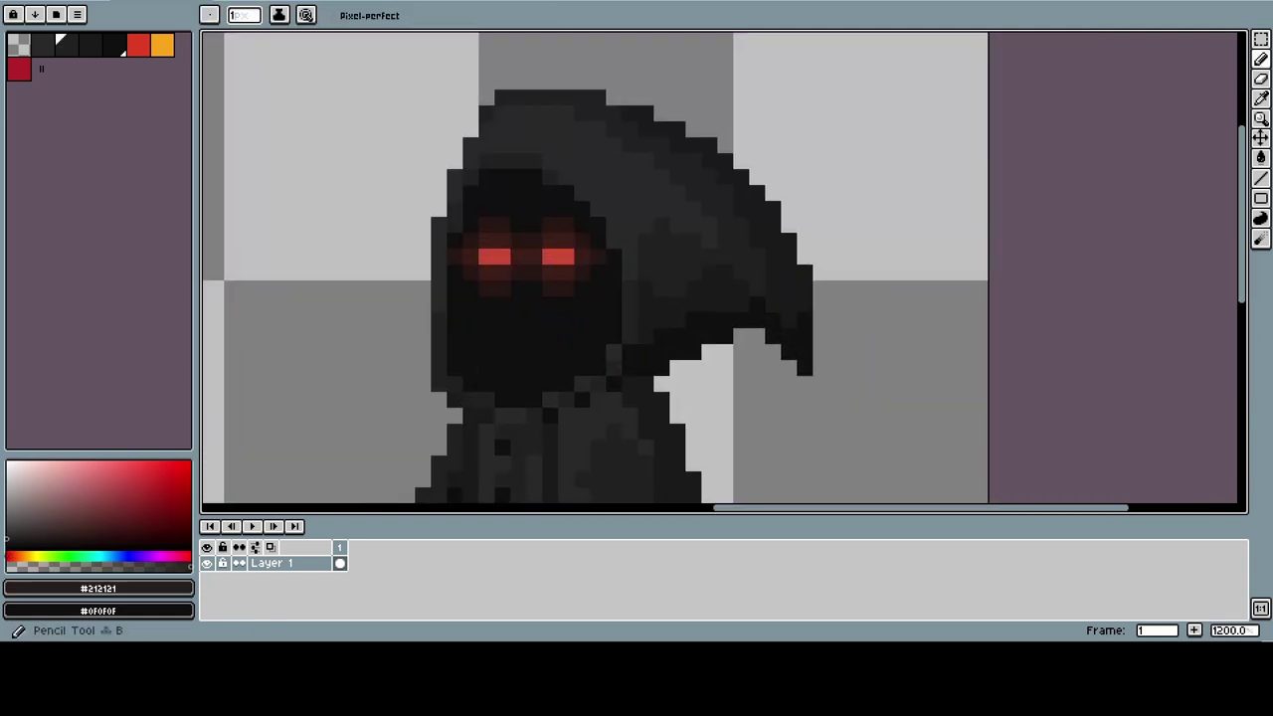
pyautogui.scroll(-1, 642, 353)
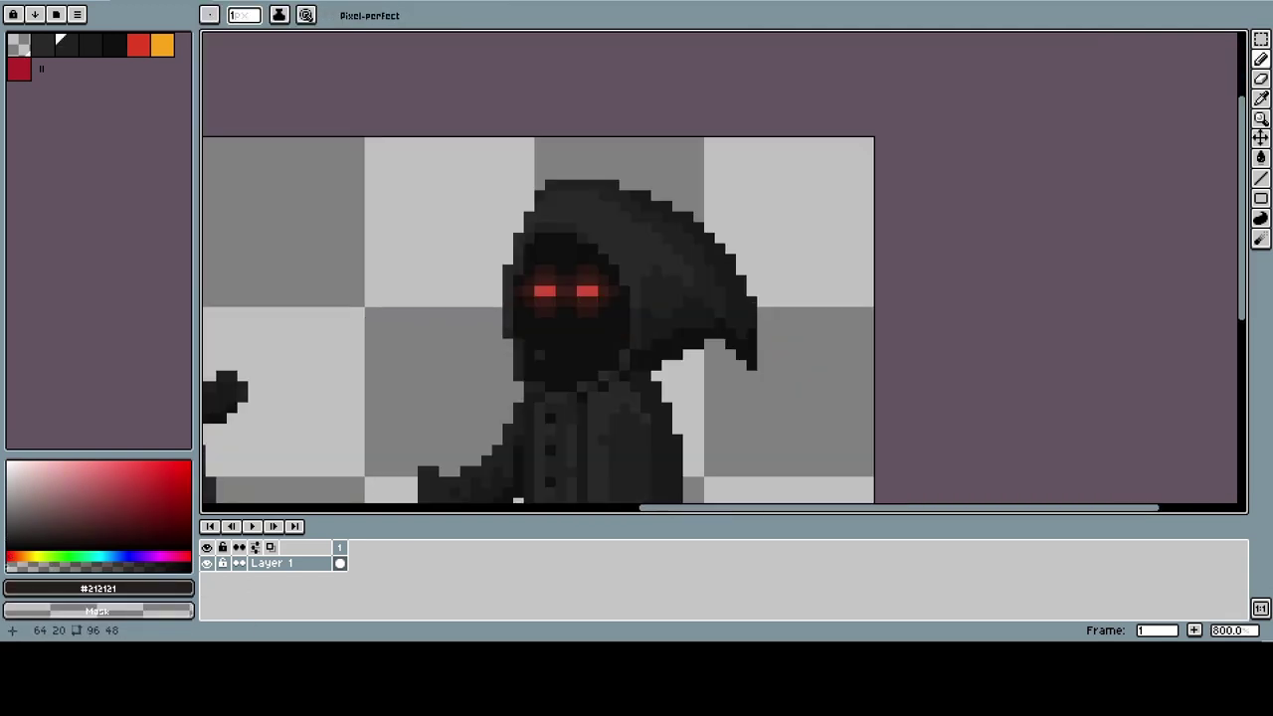
pyautogui.scroll(4, 491, 326)
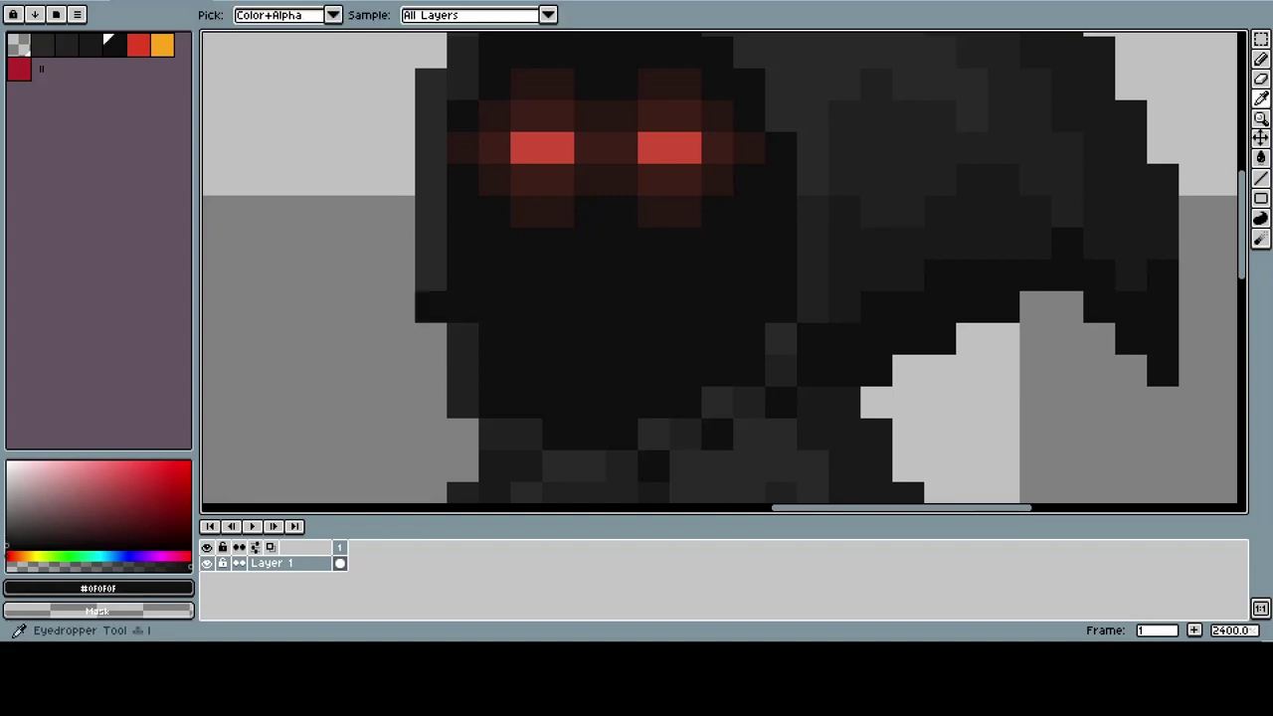
pyautogui.scroll(-8, 491, 326)
pyautogui.scroll(1, 537, 368)
pyautogui.scroll(-1, 570, 403)
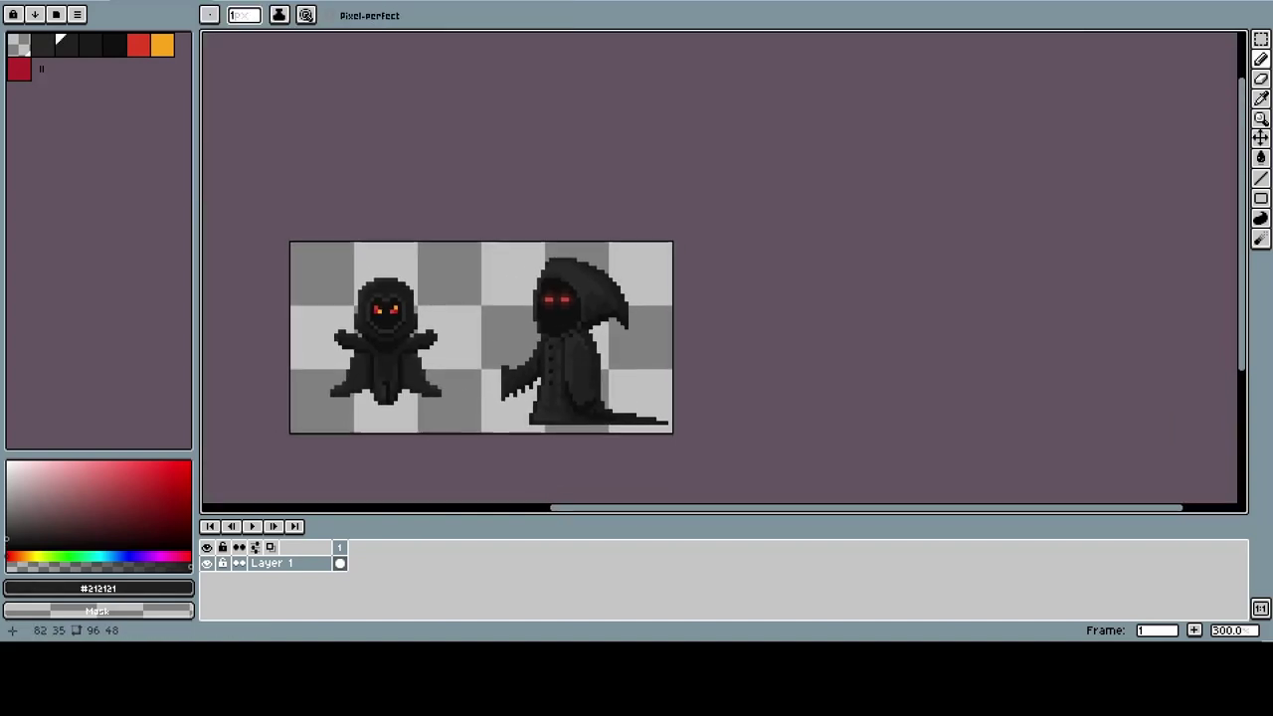
# - Shorten the trailing hem's tip by about 6 pixels and shift the side-view figure about 4 pixels to the right
pyautogui.scroll(6, 542, 376)
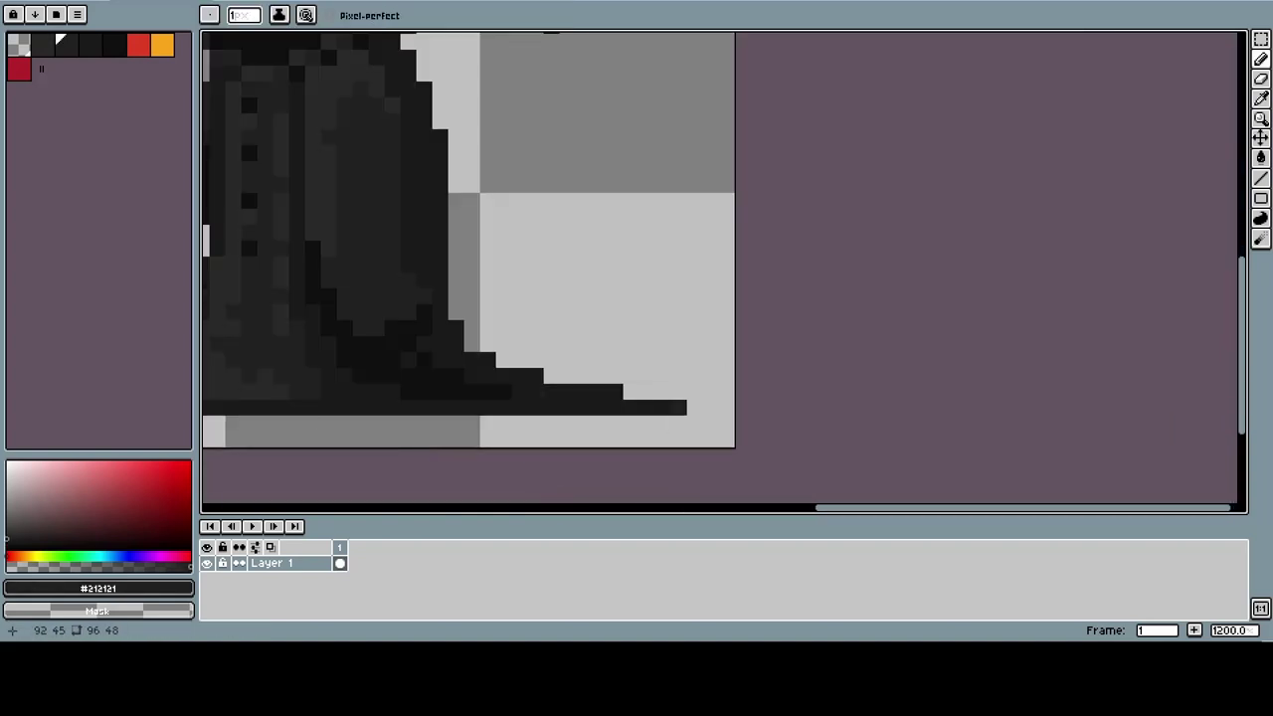
pyautogui.scroll(-6, 575, 384)
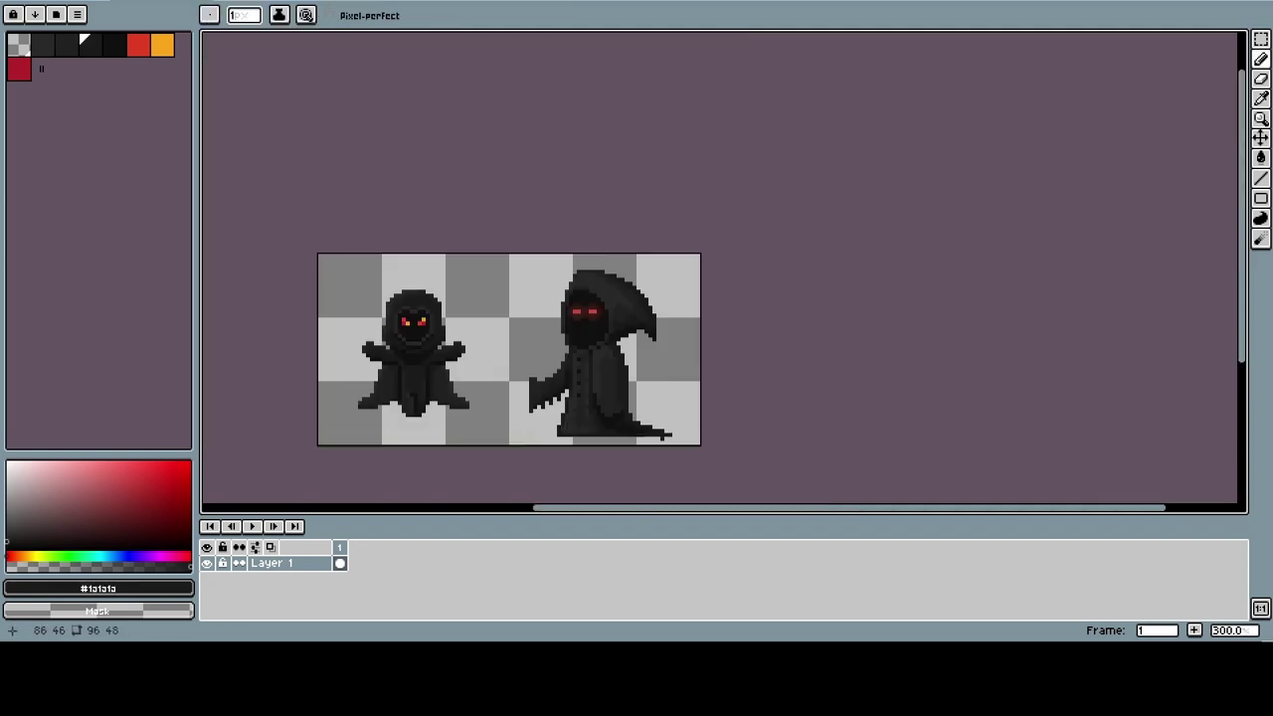
pyautogui.scroll(1, 576, 383)
pyautogui.hotkey('ctrl', 'v')
pyautogui.press('Return')
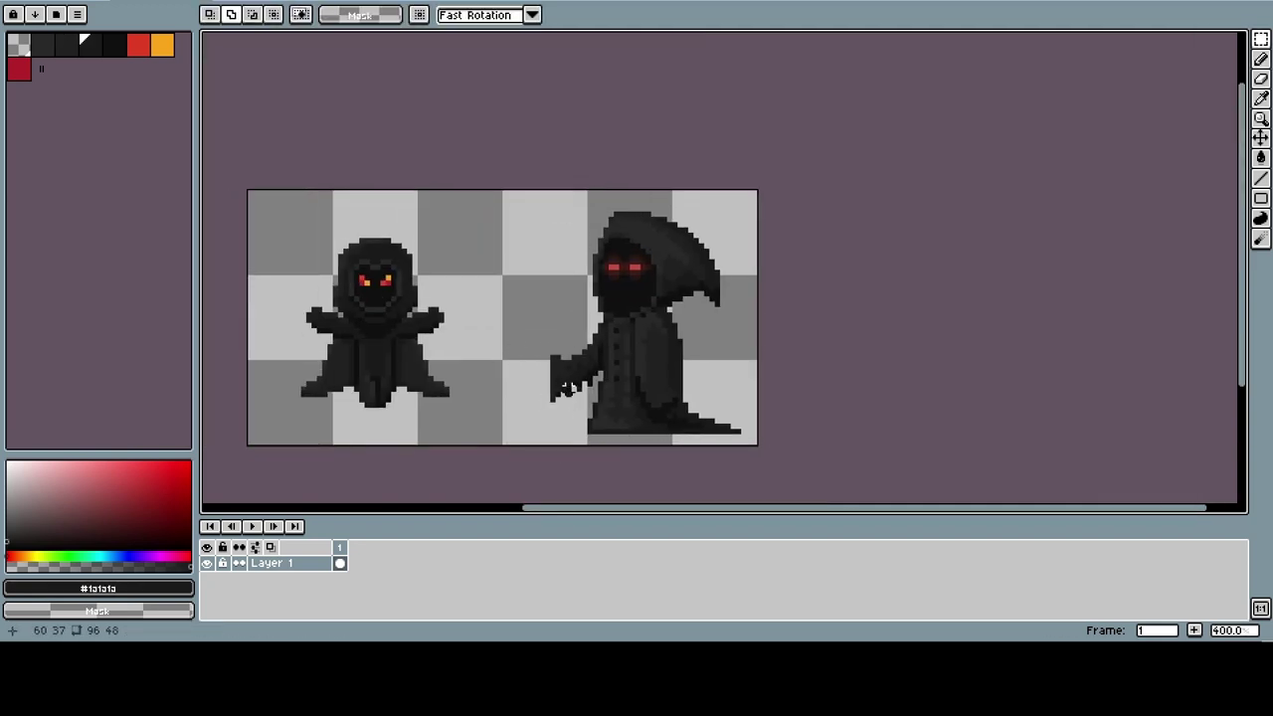
# - Mix a neutral grey drawing colour with hue 0, saturation 0 and lightness 26 for drawing by the sleeve
pyautogui.press('i')
pyautogui.click(563, 385)
pyautogui.click(97, 588)
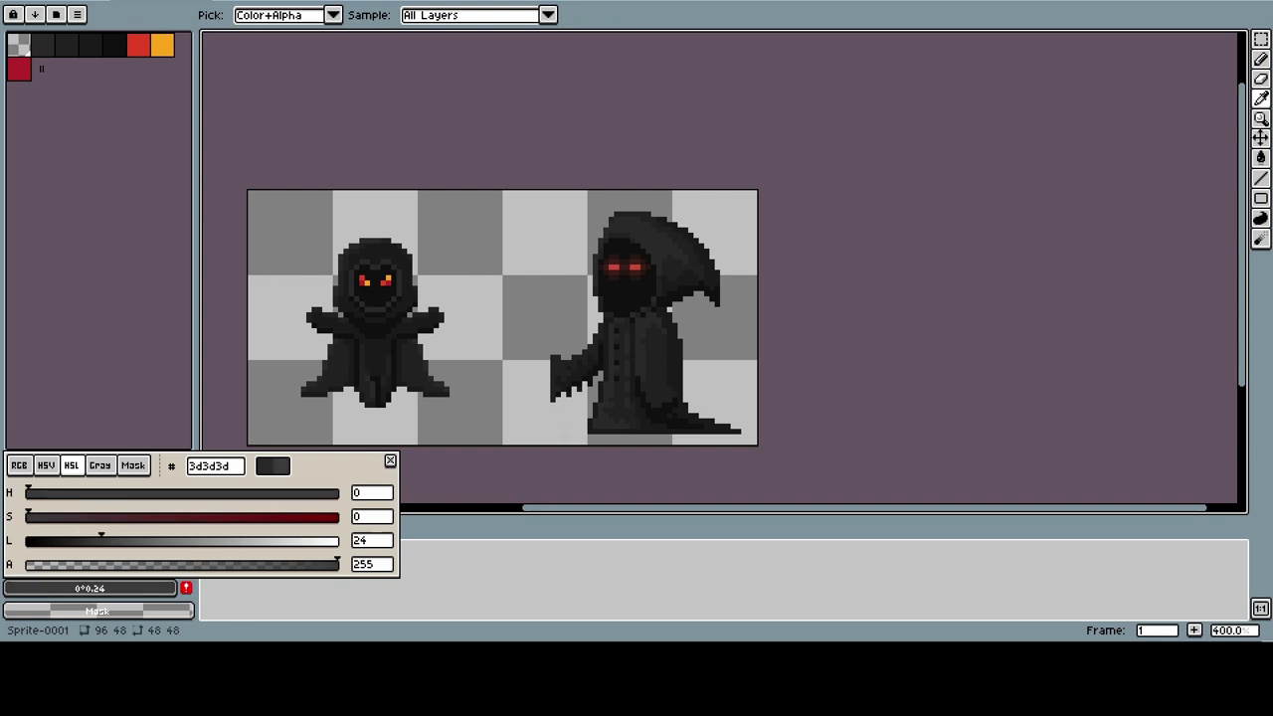
pyautogui.press('Escape')
pyautogui.press('b')
pyautogui.scroll(1, 543, 422)
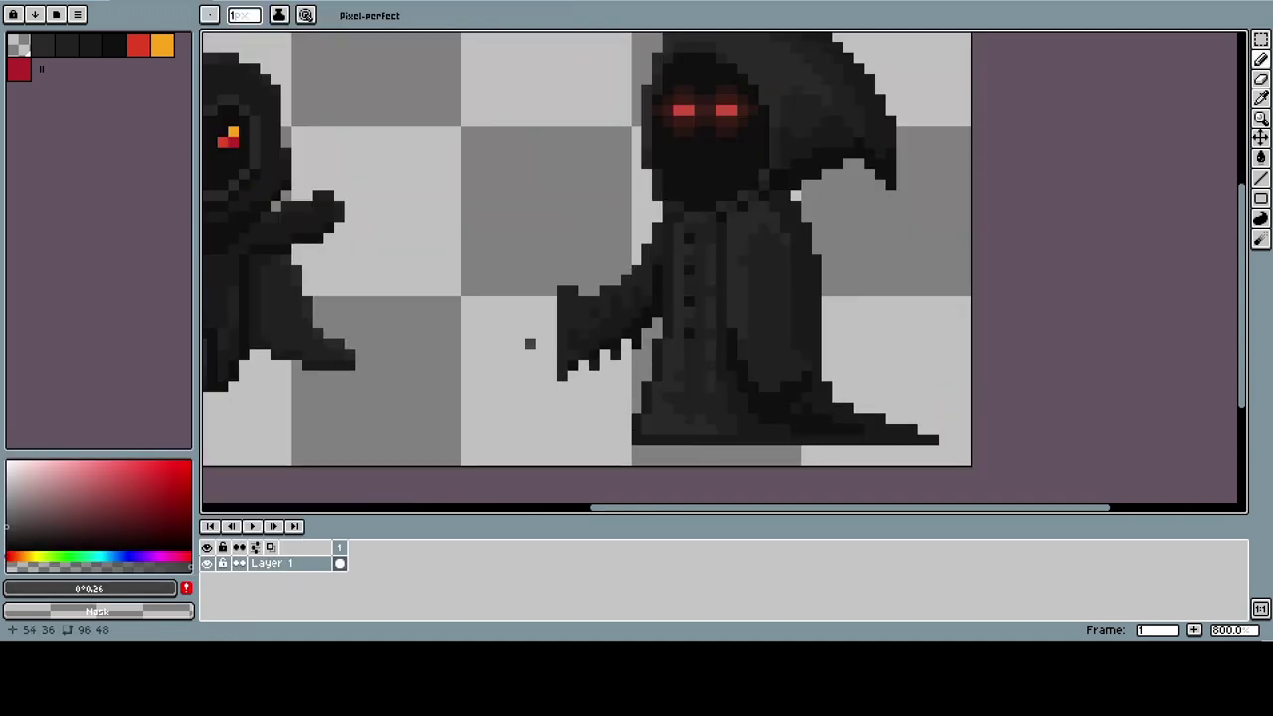
# - Draw a one-pixel-wide vertical grey staff about 30 pixels long against the front edge of the outstretched sleeve
pyautogui.scroll(-2, 596, 368)
pyautogui.press('l')
pyautogui.moveTo(594, 414)
pyautogui.mouseDown()
pyautogui.moveTo(595, 249)
pyautogui.moveTo(589, 300)
pyautogui.mouseUp()
pyautogui.scroll(3, 597, 169)
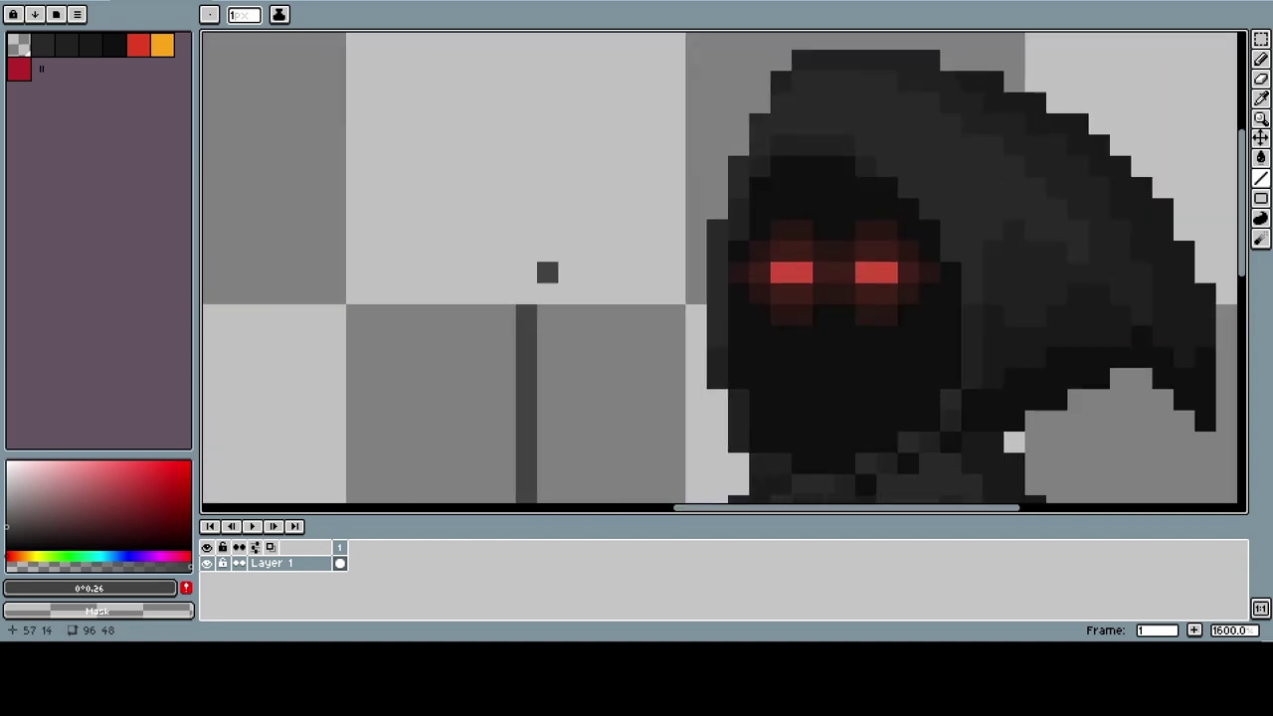
# - Draw an open diamond-shaped frame on top of the staff with short symmetrical spikes radiating above, beside and below it
pyautogui.press('b')
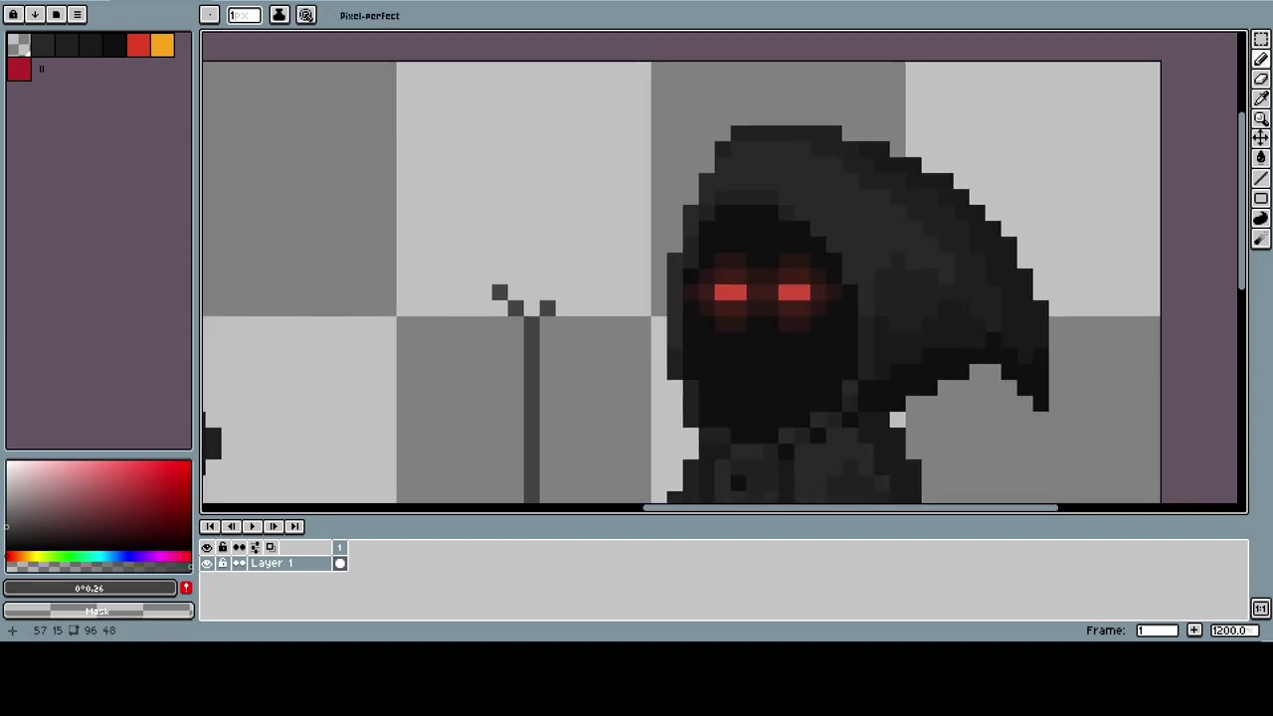
pyautogui.scroll(-2, 723, 285)
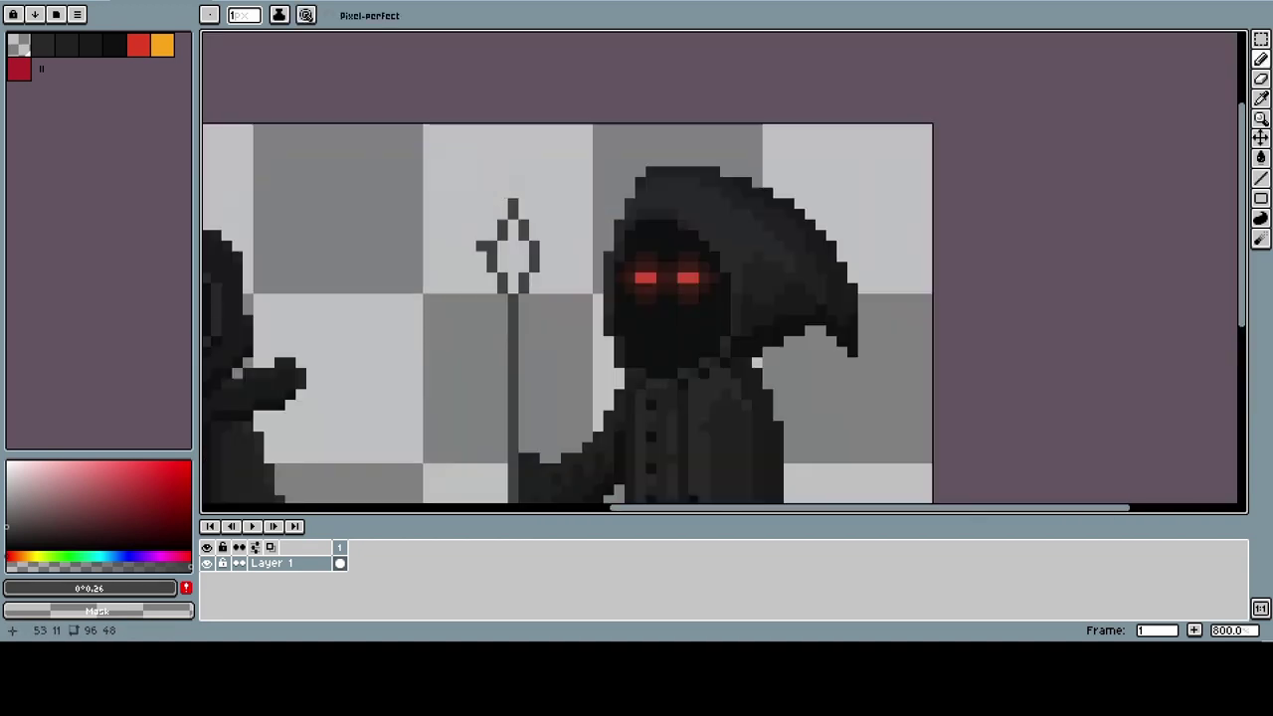
pyautogui.scroll(2, 724, 285)
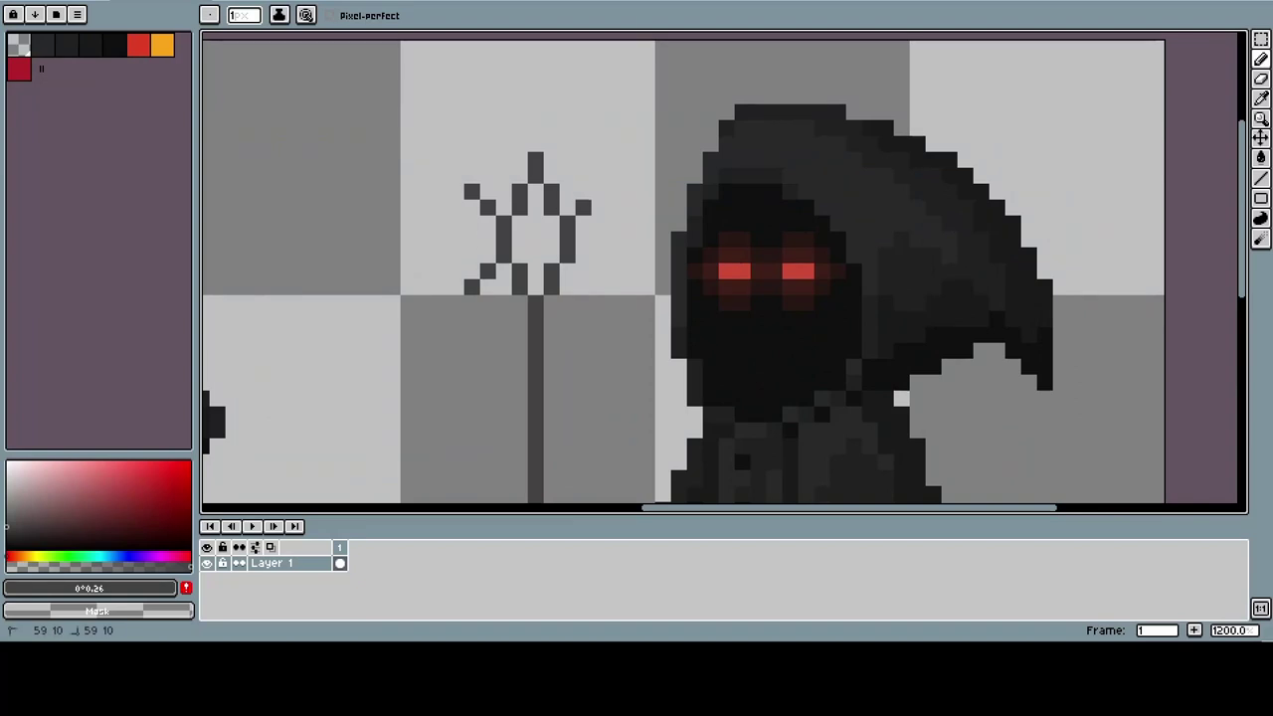
pyautogui.moveTo(582, 270); pyautogui.dragTo(598, 287)
pyautogui.moveTo(567, 175); pyautogui.dragTo(567, 159)
pyautogui.moveTo(503, 175); pyautogui.dragTo(519, 143)
pyautogui.click(504, 319)
pyautogui.click(568, 320)
pyautogui.scroll(-3, 568, 319)
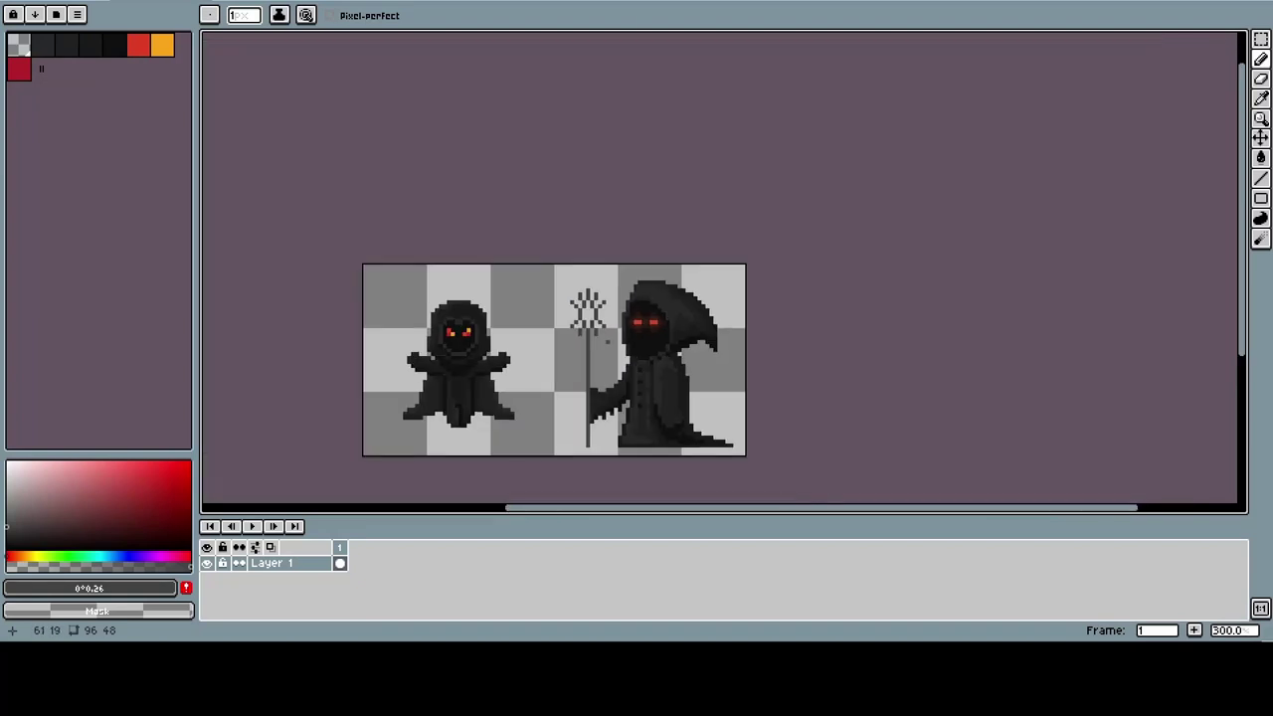
# - Paint a three-pixel vertical core inside the staff head with the palette's dark crimson
pyautogui.scroll(3, 551, 300)
pyautogui.press('0')
pyautogui.scroll(2, 551, 301)
pyautogui.moveTo(551, 285); pyautogui.dragTo(550, 316)
pyautogui.scroll(1, 551, 300)
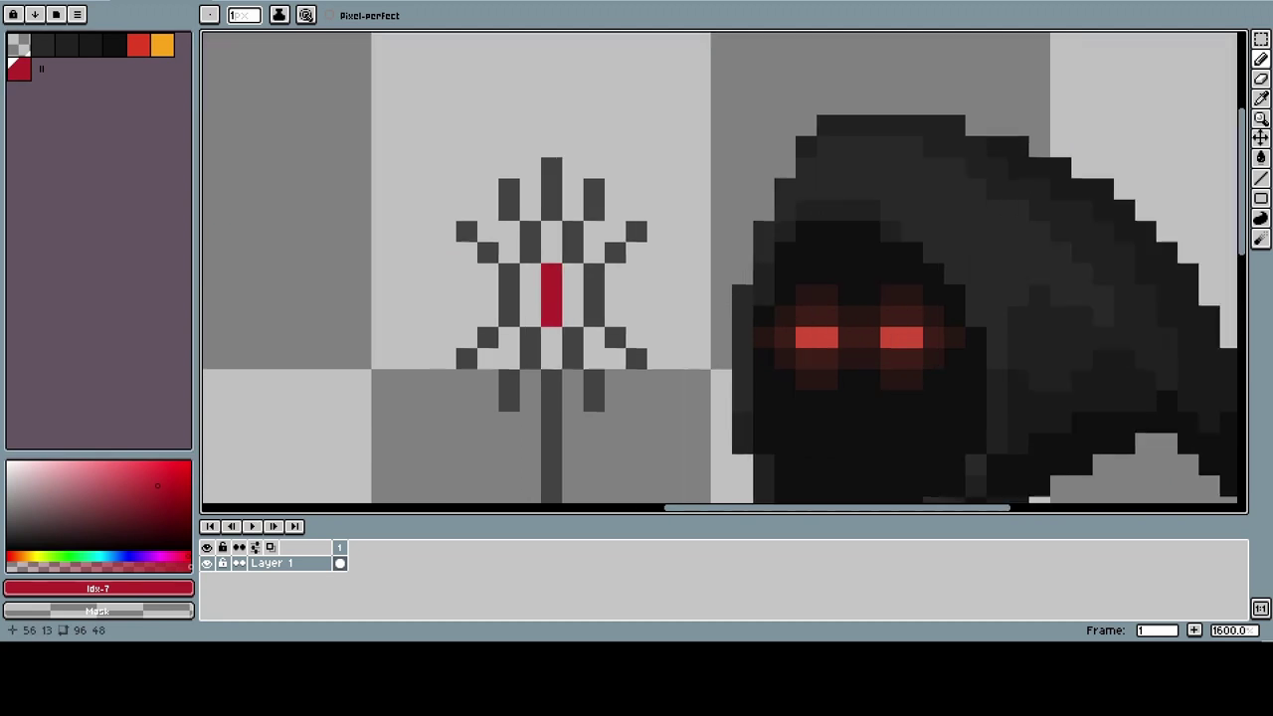
# - Mix a warmer red with hue 6, add it to the palette and recolour the staff head's core with it
pyautogui.click(98, 589)
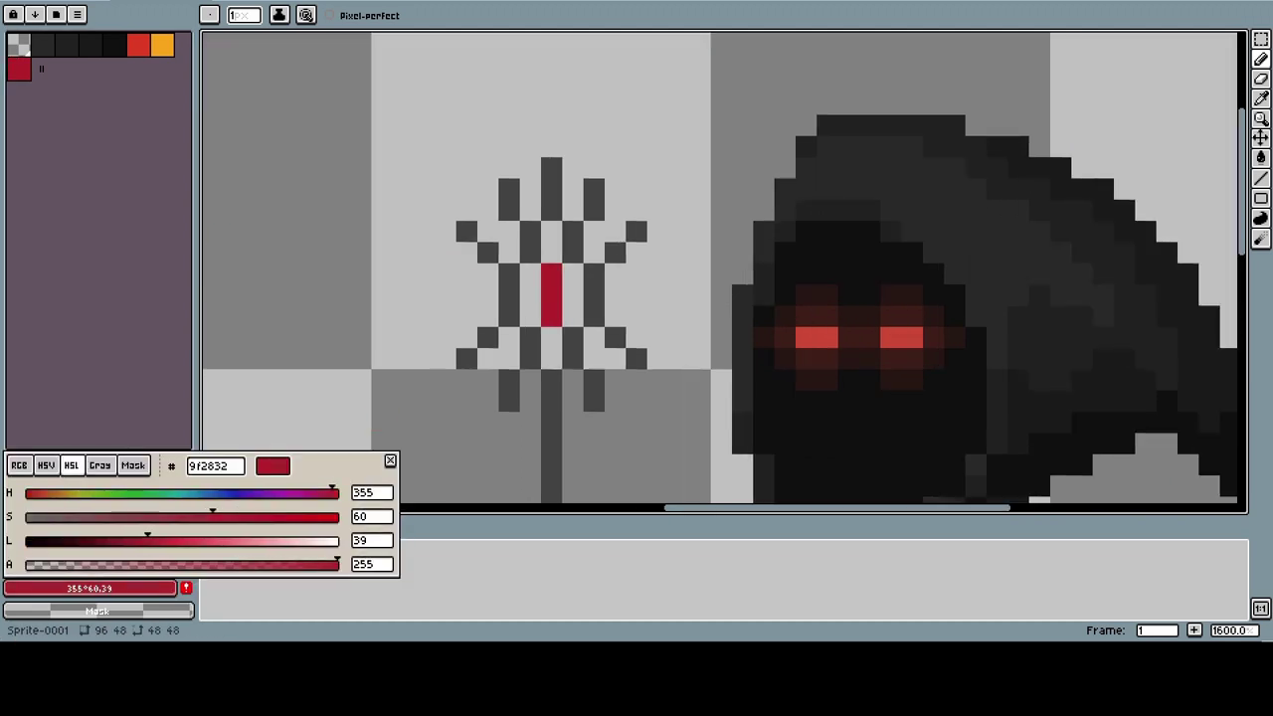
pyautogui.click(35, 492)
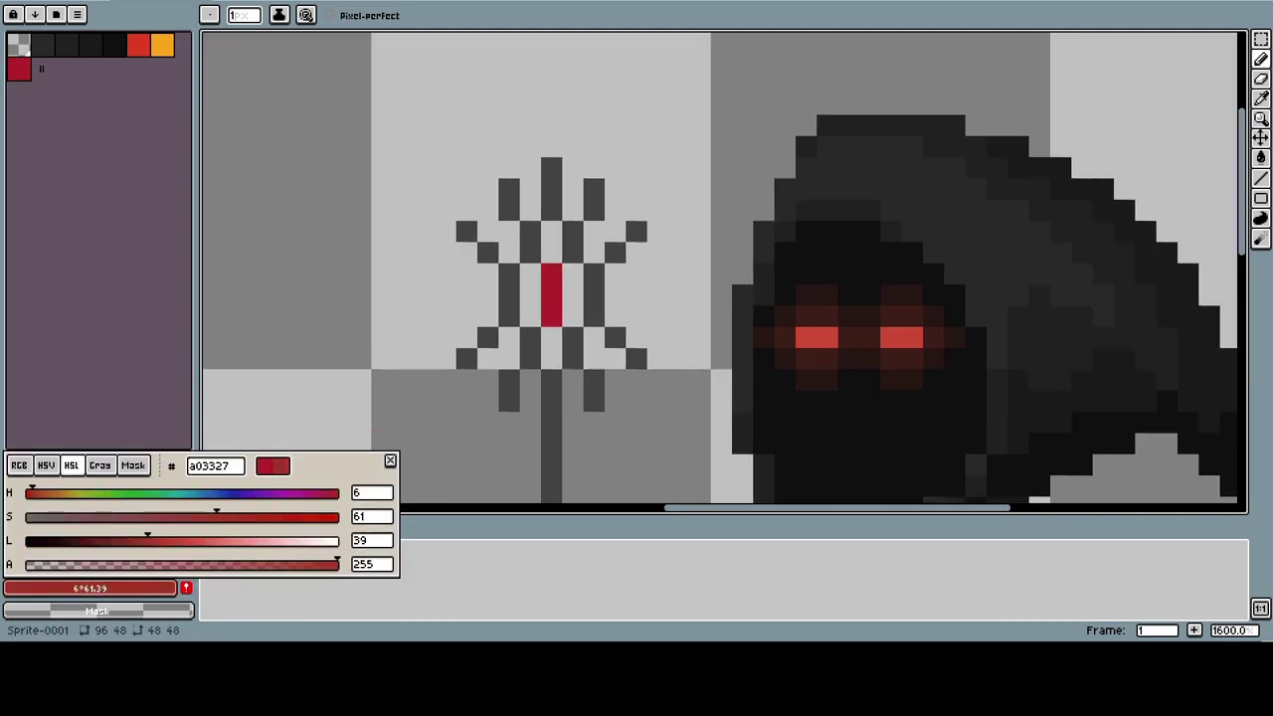
pyautogui.click(185, 587)
pyautogui.click(97, 587)
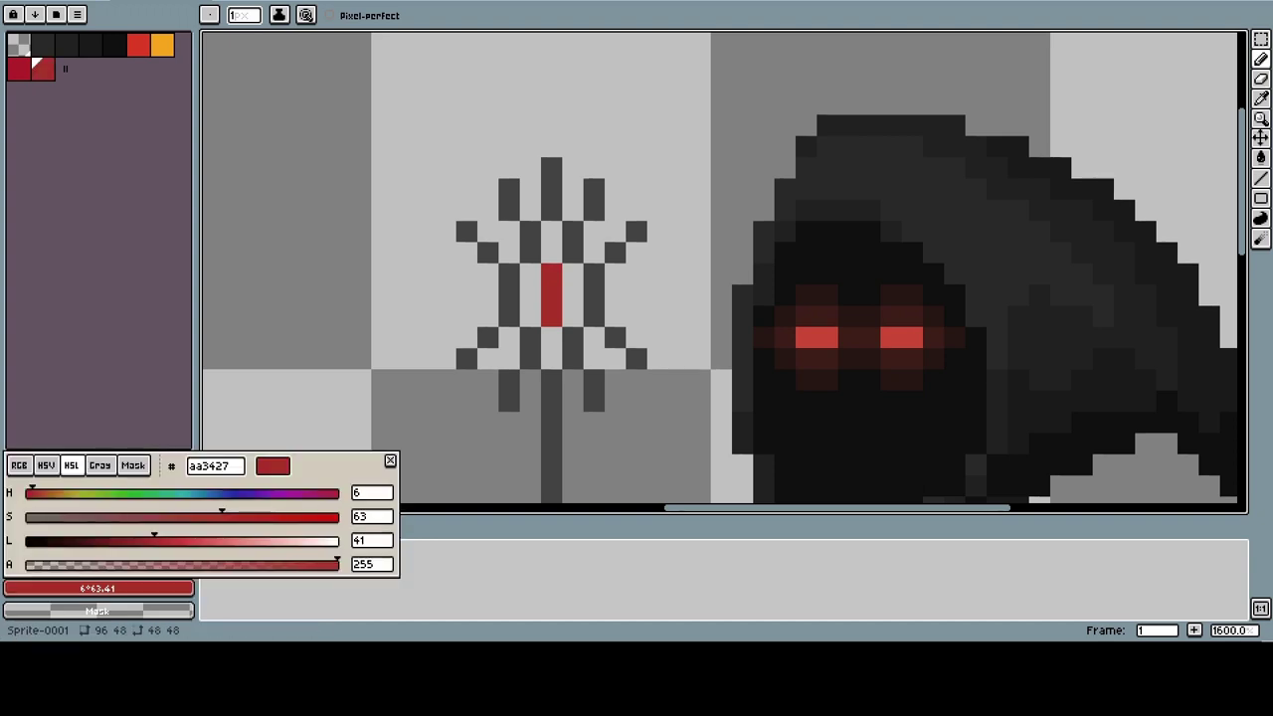
# - Mix a red-orange with hue 10, saturation 65, lightness 43 and fill the space around the staff head's core
pyautogui.click(160, 540)
pyautogui.moveTo(551, 338); pyautogui.dragTo(530, 288)
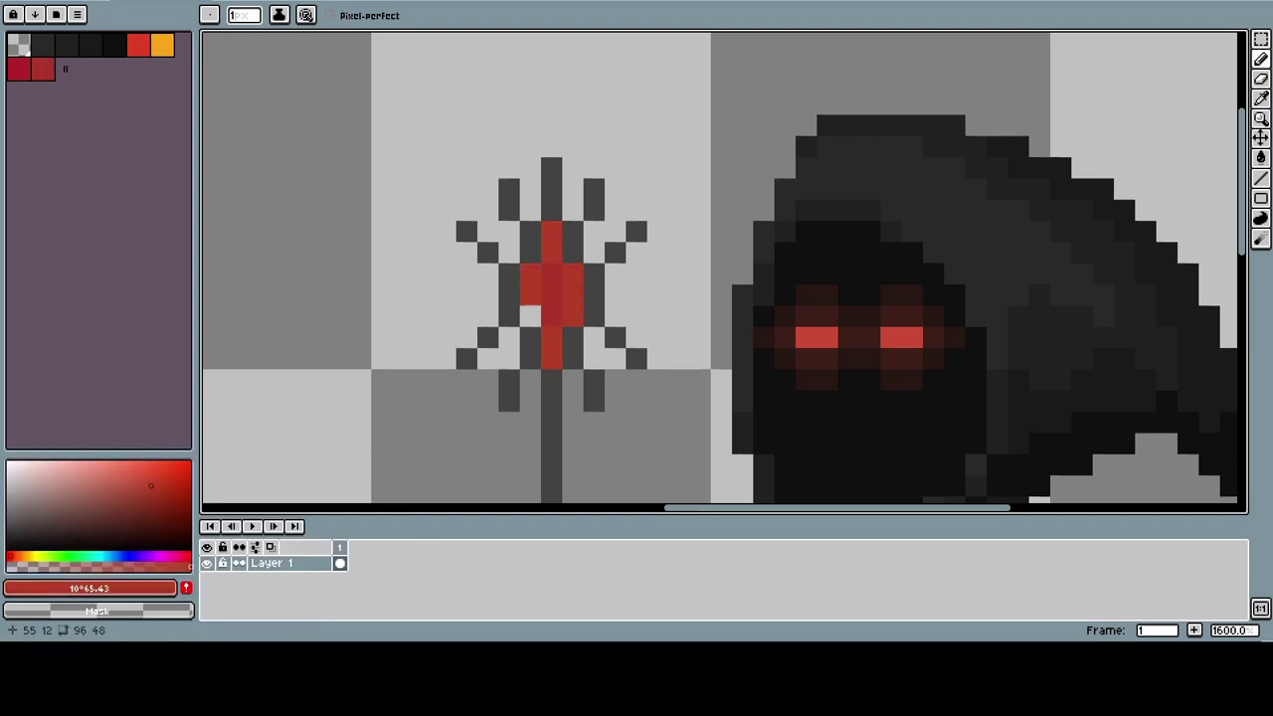
pyautogui.scroll(-6, 529, 296)
# - Try the palette's bright red on the sides of the staff's gem and crimson in its core
pyautogui.scroll(8, 537, 289)
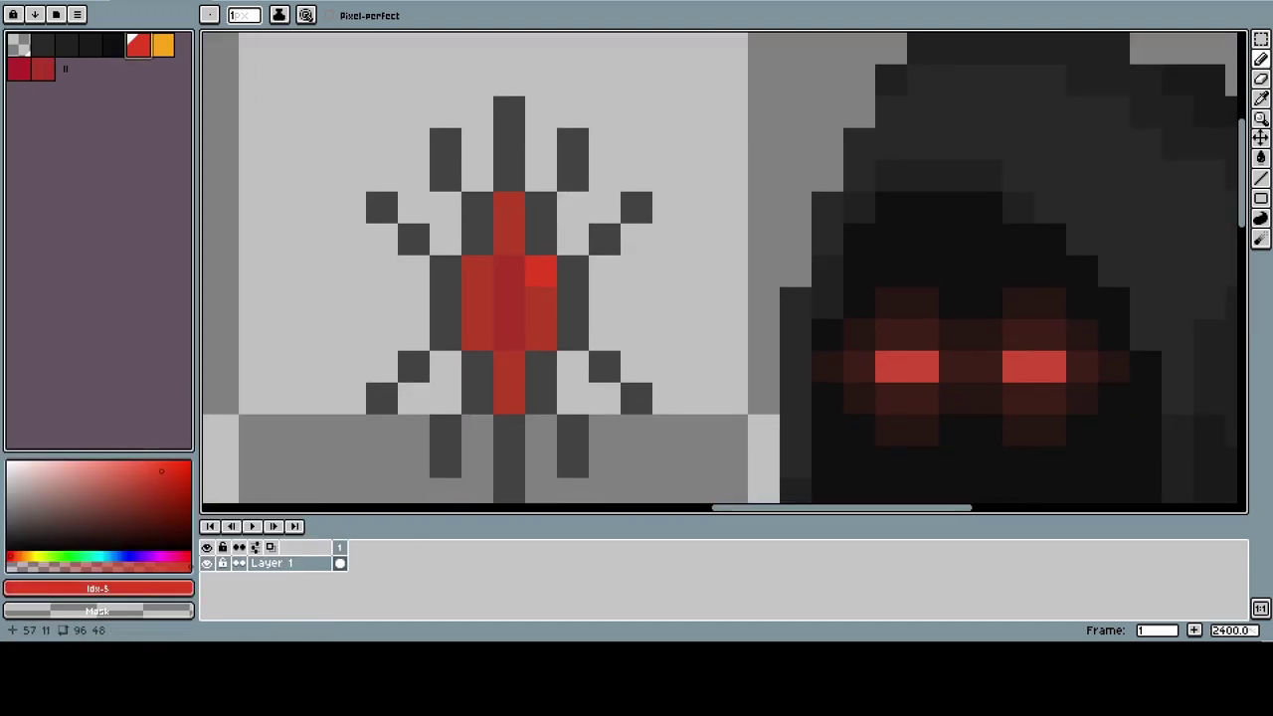
pyautogui.scroll(-3, 541, 219)
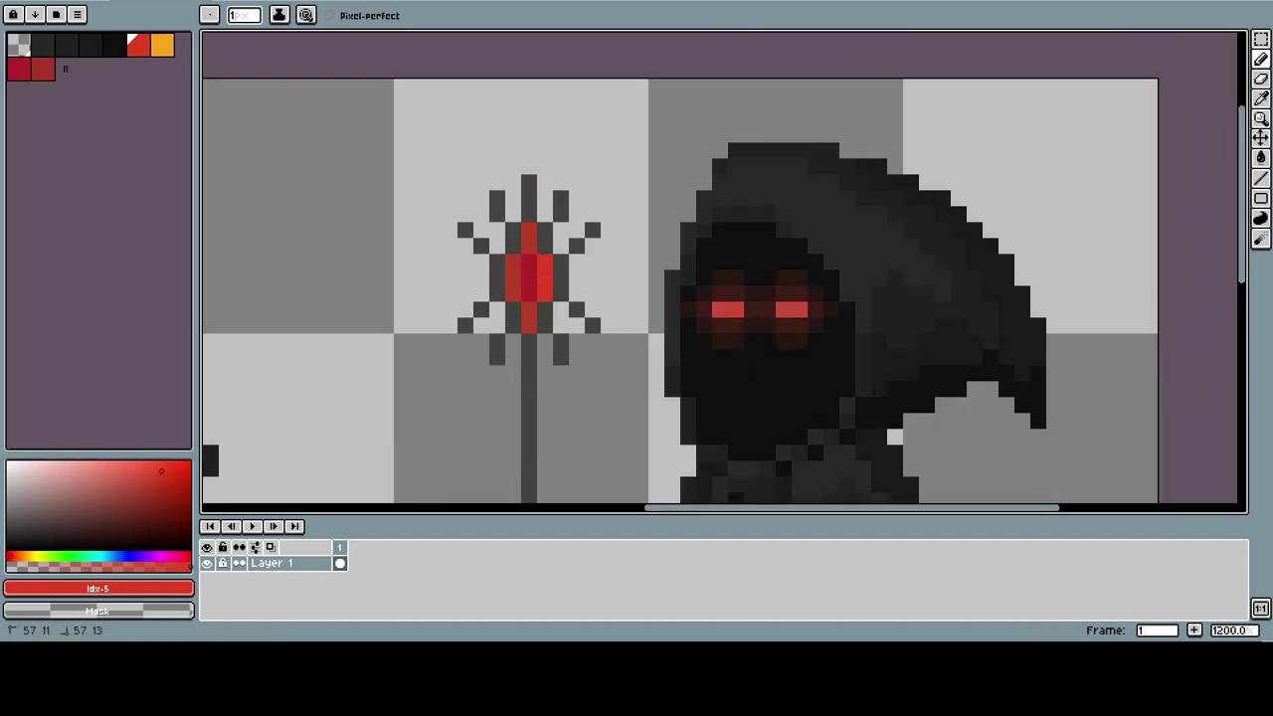
pyautogui.scroll(-3, 575, 241)
pyautogui.hotkey('ctrl', 'z')
# - Mix an orange with hue 20, saturation 71, lightness 46 and paint the gem's four corners and its upper and lower tips
pyautogui.scroll(4, 576, 242)
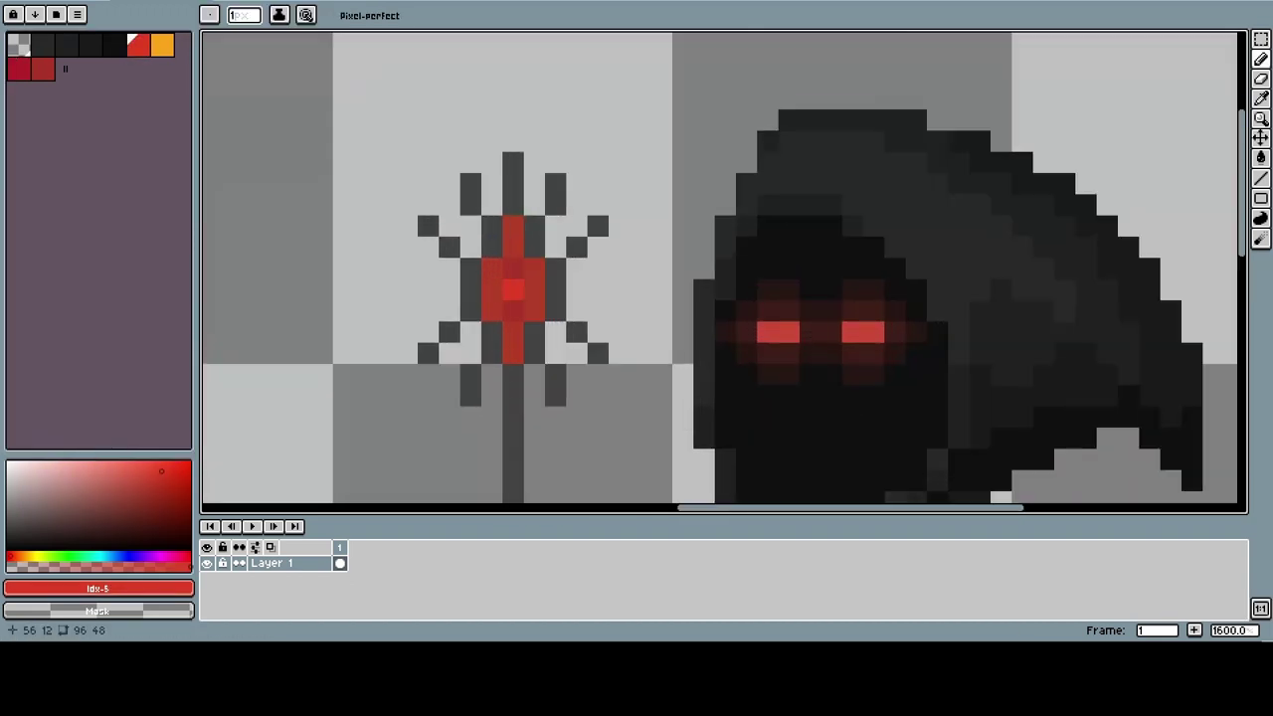
pyautogui.press('i')
pyautogui.click(512, 288)
pyautogui.click(97, 588)
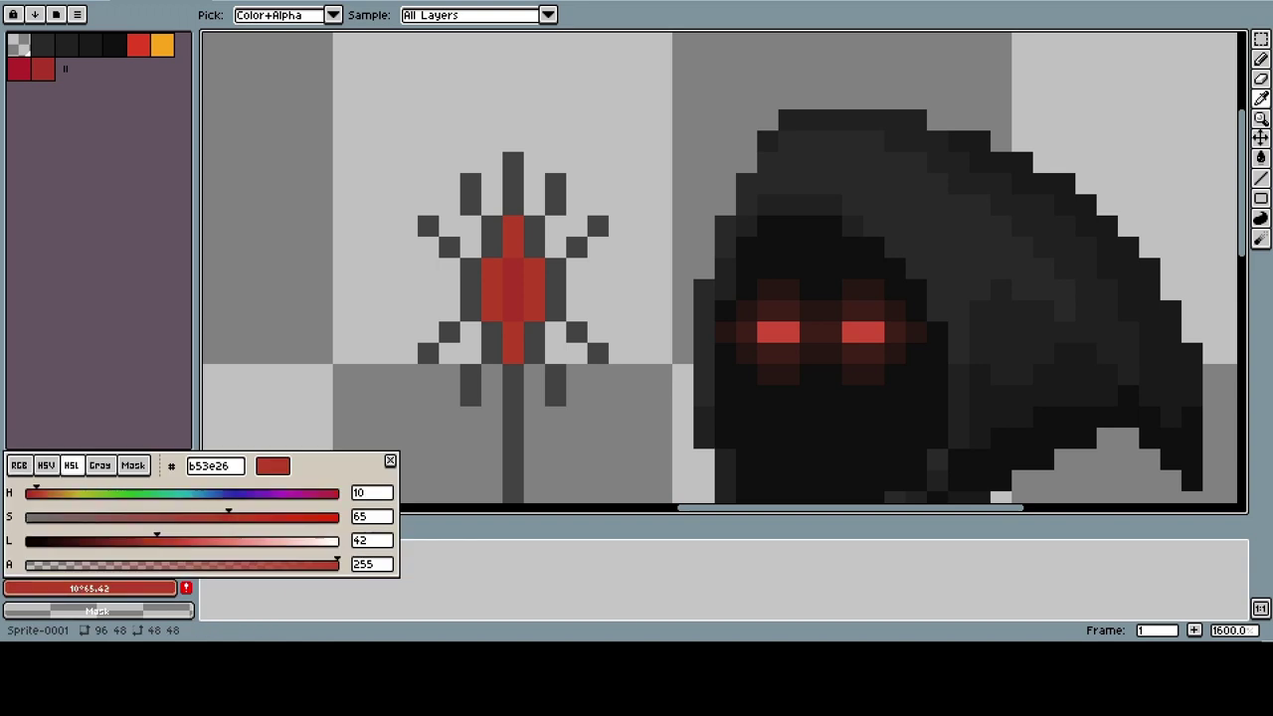
pyautogui.press('Escape')
pyautogui.press('b')
pyautogui.click(534, 312)
pyautogui.click(492, 311)
pyautogui.click(514, 353)
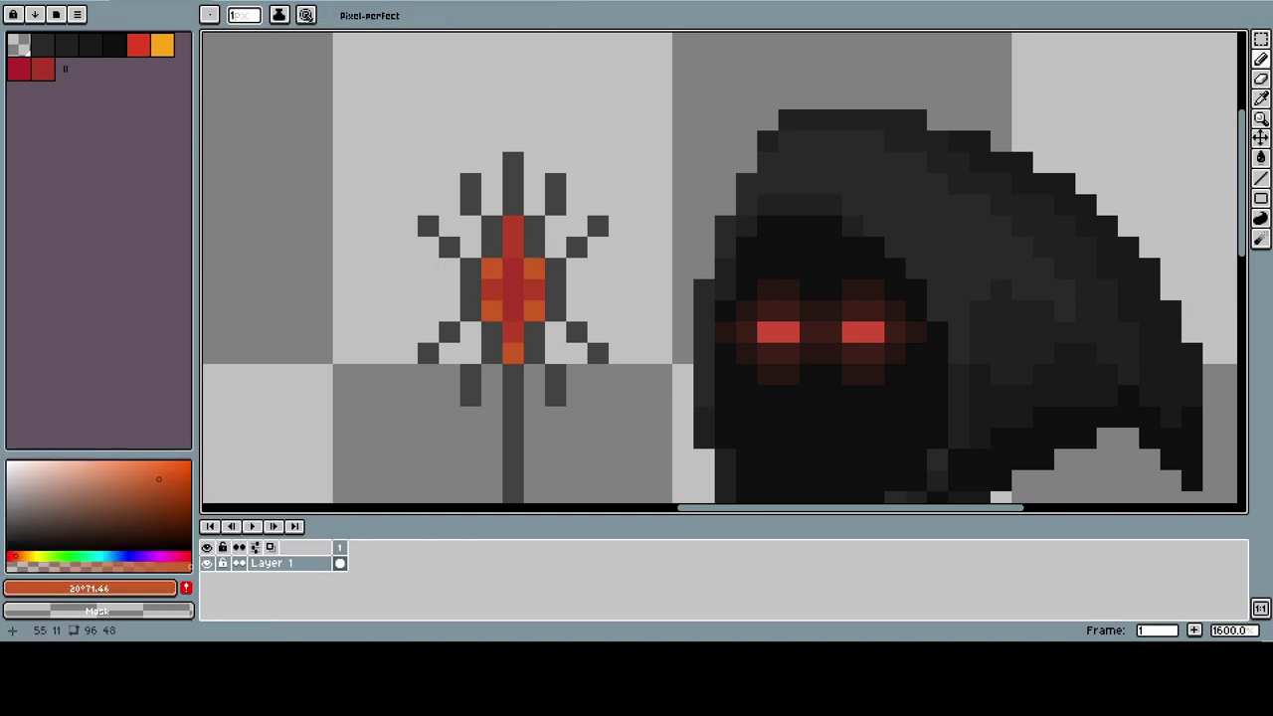
pyautogui.click(513, 226)
pyautogui.scroll(-5, 438, 360)
pyautogui.scroll(6, 438, 360)
# - Mix a deeper orange with hue 20, saturation 77, lightness 43 and paint the gem's remaining red pixels around the centre
pyautogui.click(97, 588)
pyautogui.press('Escape')
pyautogui.click(430, 364)
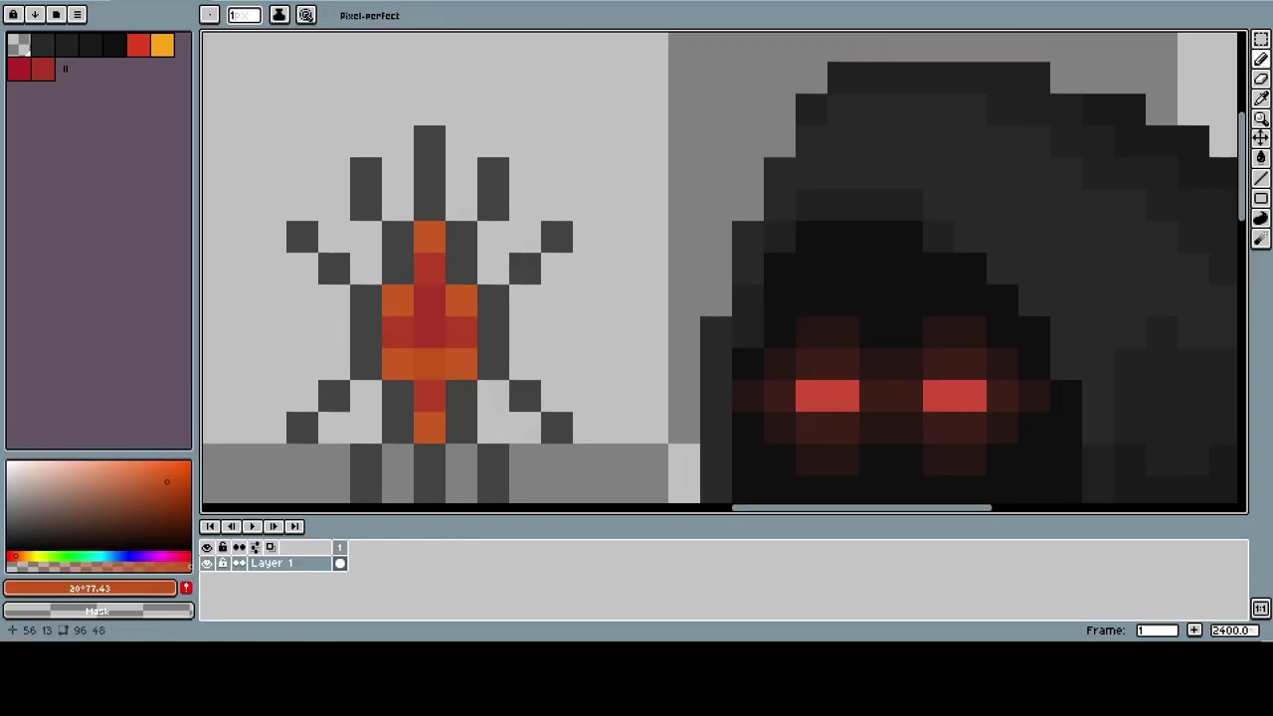
pyautogui.click(461, 332)
pyautogui.click(429, 268)
pyautogui.click(398, 332)
# - Mix a stronger orange with hue 20, saturation 84, lightness 41 and paint the gem's three-pixel central column
pyautogui.click(98, 587)
pyautogui.press('Escape')
pyautogui.moveTo(429, 364); pyautogui.dragTo(429, 300)
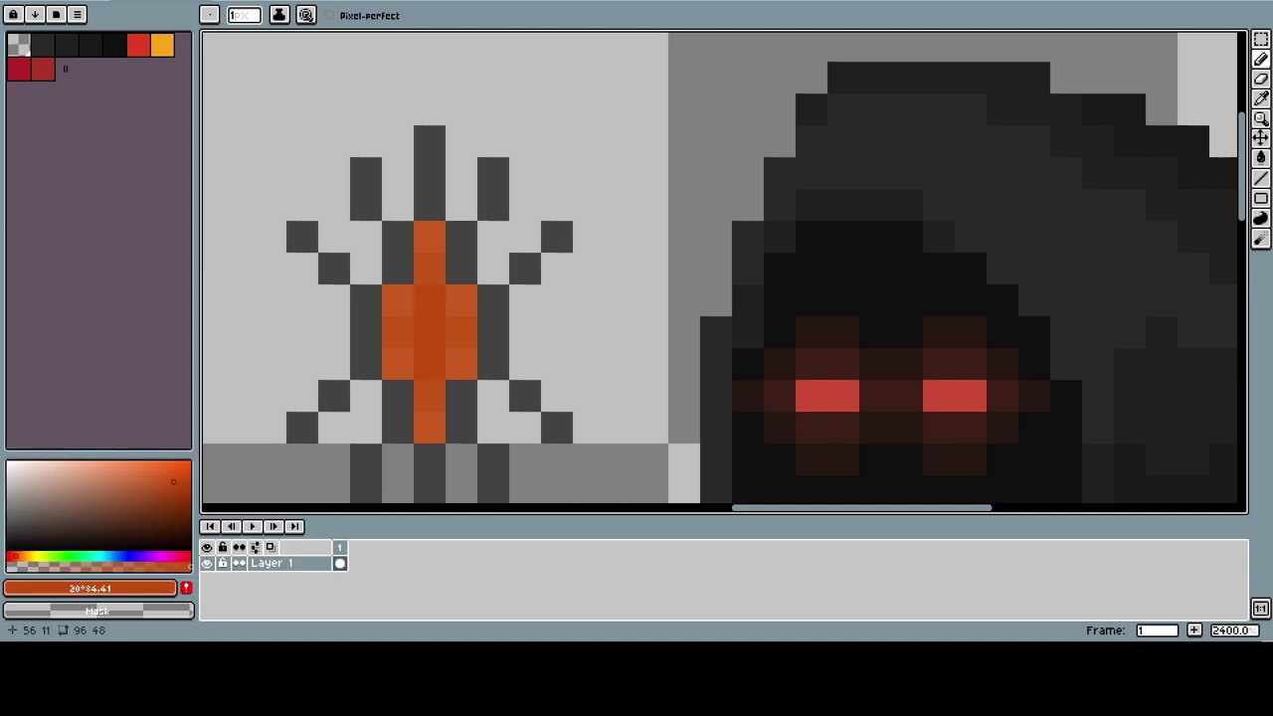
pyautogui.scroll(-8, 457, 361)
pyautogui.scroll(8, 458, 361)
# - Add the gem's three oranges to the palette and repaint the gem with the deepest orange outside and lighter orange in the core
pyautogui.press('i')
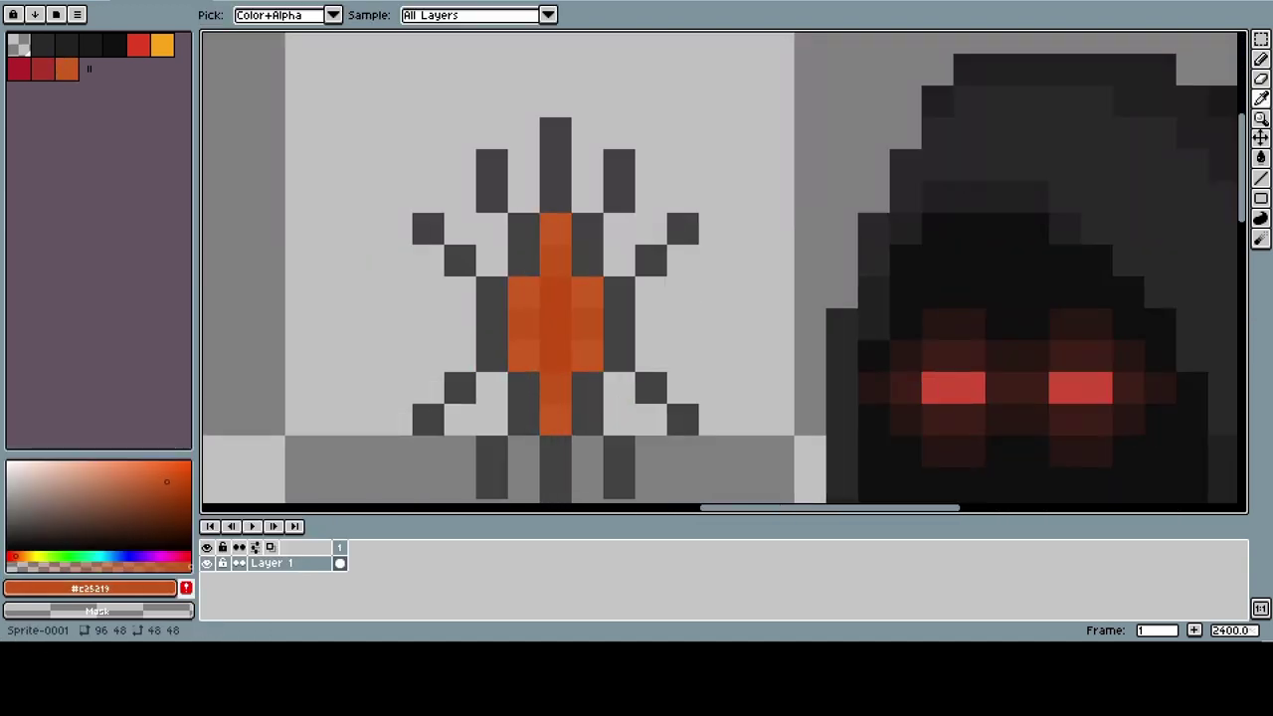
pyautogui.click(186, 587)
pyautogui.press('e')
pyautogui.moveTo(587, 418); pyautogui.dragTo(523, 244)
pyautogui.moveTo(555, 368)
pyautogui.mouseDown()
pyautogui.moveTo(523, 278)
pyautogui.moveTo(588, 418)
pyautogui.mouseUp()
pyautogui.click(114, 68)
pyautogui.scroll(-8, 610, 329)
pyautogui.scroll(1, 630, 346)
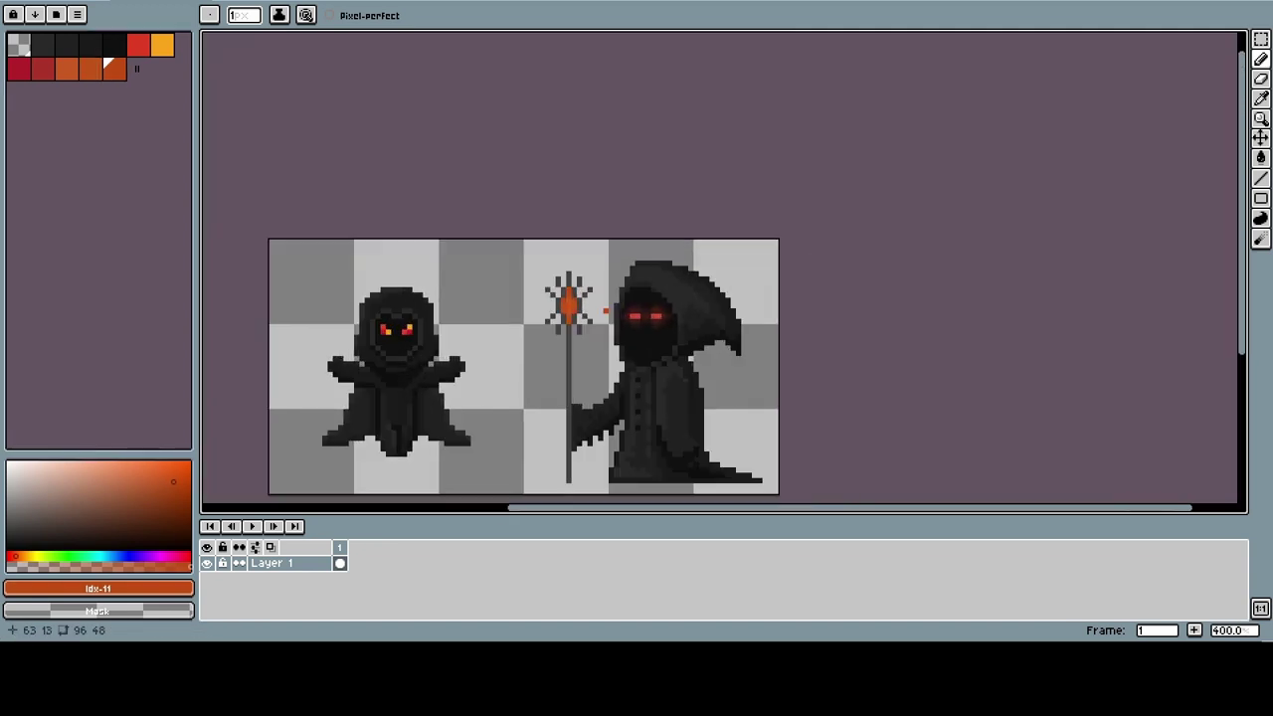
# - Paint two rings of semi-transparent deep orange glow around the gem, over the grey frame and just outside it, with decreasing opacity
pyautogui.scroll(6, 582, 301)
pyautogui.press('i')
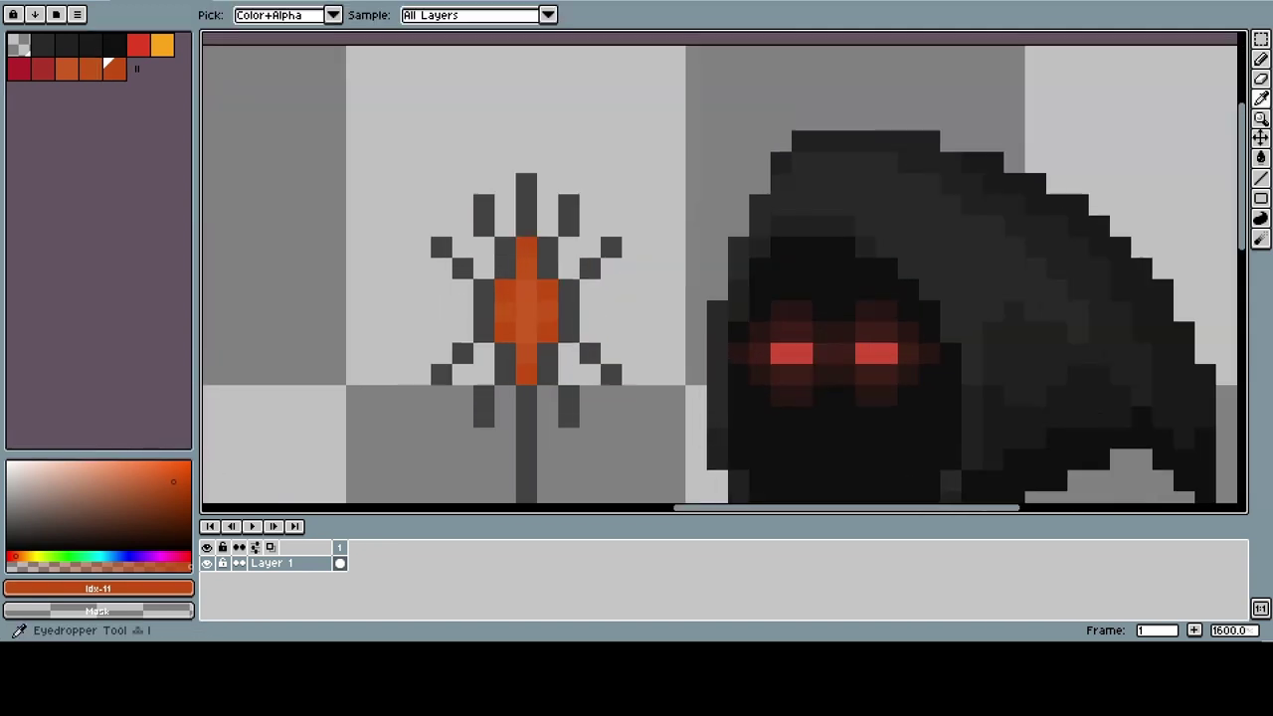
pyautogui.click(526, 328)
pyautogui.press('b')
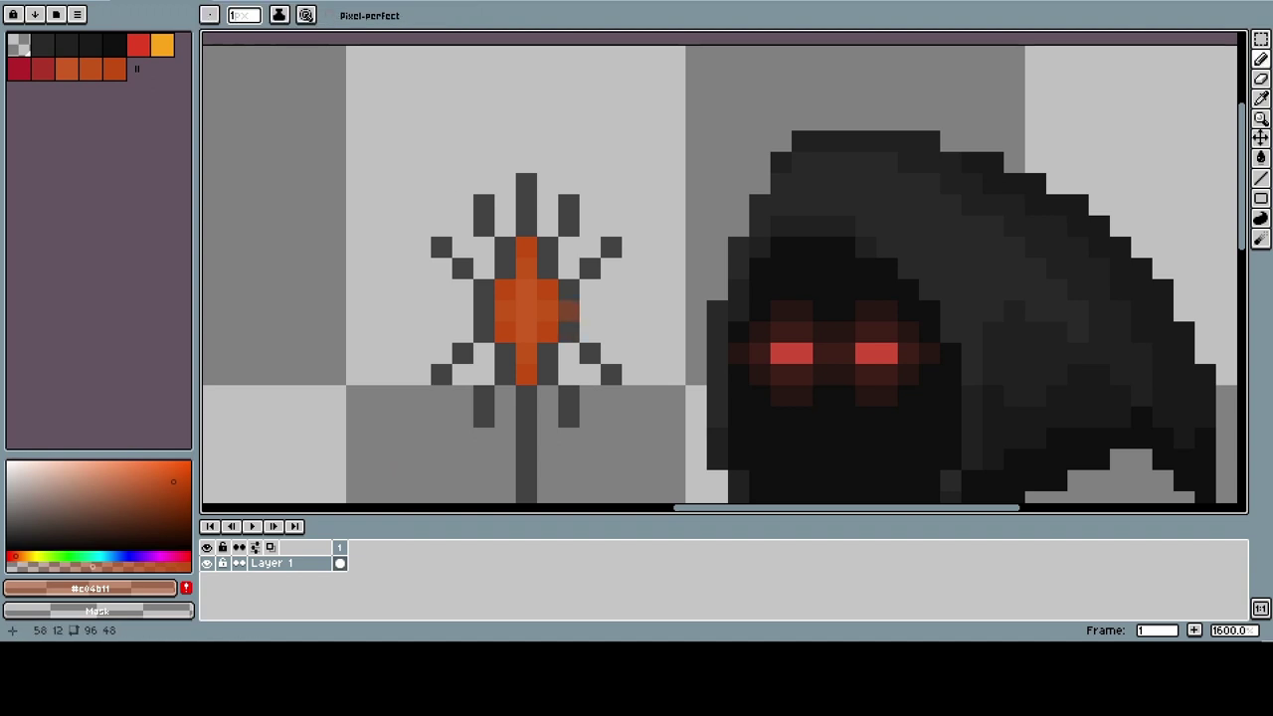
pyautogui.click(548, 354)
pyautogui.scroll(1, 545, 354)
pyautogui.moveTo(564, 382)
pyautogui.mouseDown()
pyautogui.moveTo(468, 318)
pyautogui.moveTo(564, 199)
pyautogui.moveTo(532, 413)
pyautogui.moveTo(563, 416)
pyautogui.moveTo(594, 189)
pyautogui.moveTo(468, 229)
pyautogui.moveTo(499, 416)
pyautogui.mouseUp()
pyautogui.click(89, 588)
pyautogui.scroll(-5, 564, 446)
# - Lower the orange's opacity further and paint a fainter outermost glow ring across the spikes, staff top and background around the gem
pyautogui.click(89, 587)
pyautogui.scroll(6, 627, 383)
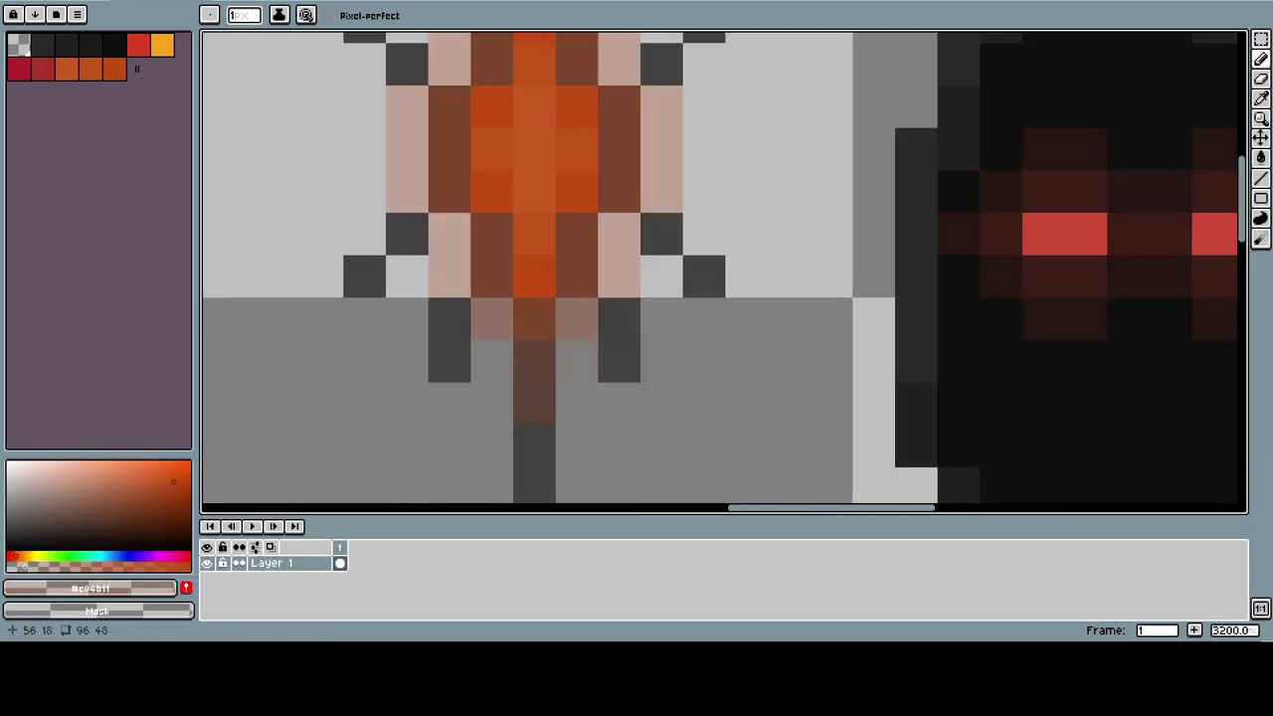
pyautogui.click(628, 382)
pyautogui.scroll(-1, 628, 383)
pyautogui.click(640, 86)
pyautogui.click(557, 87)
pyautogui.click(471, 170)
pyautogui.moveTo(429, 255); pyautogui.dragTo(429, 341)
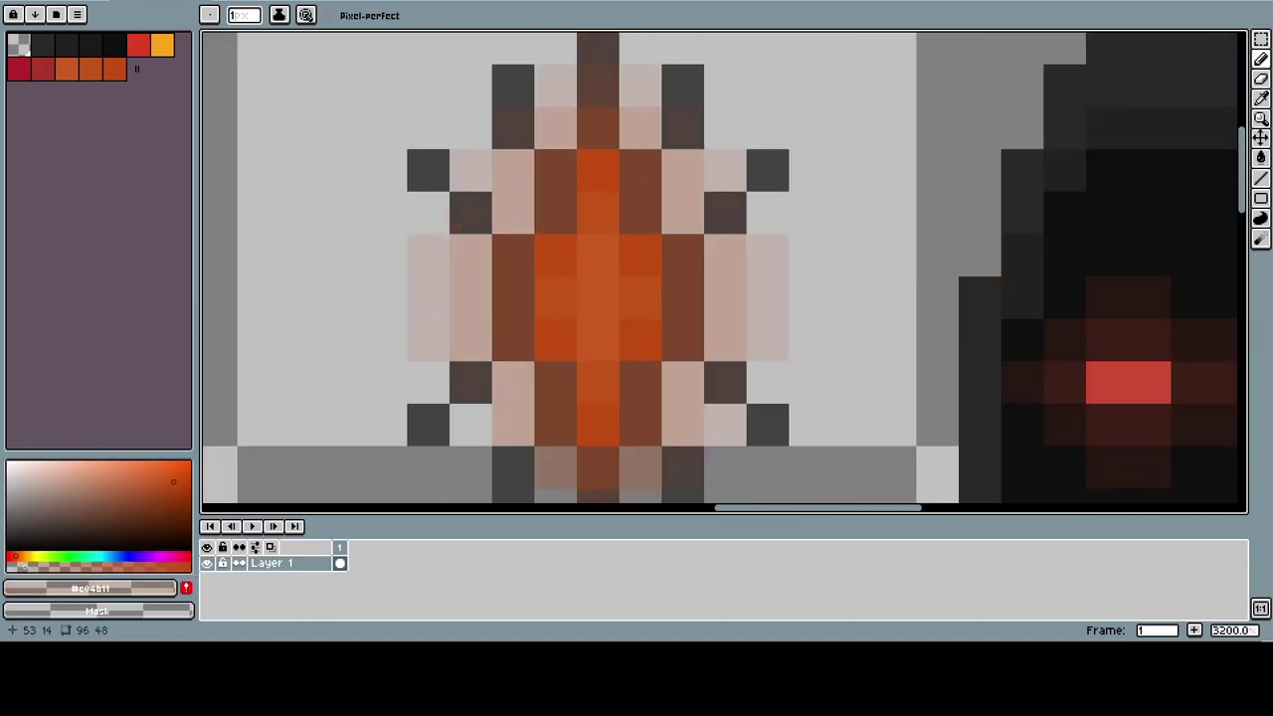
pyautogui.click(471, 424)
pyautogui.scroll(1, 471, 425)
# - Paint a small hand gripping the staff at the sleeve's opening with #0f0f0f sampled from the robe
pyautogui.scroll(-5, 540, 386)
pyautogui.scroll(3, 540, 387)
pyautogui.keyDown('alt'); pyautogui.click(540, 387); pyautogui.keyUp('alt')
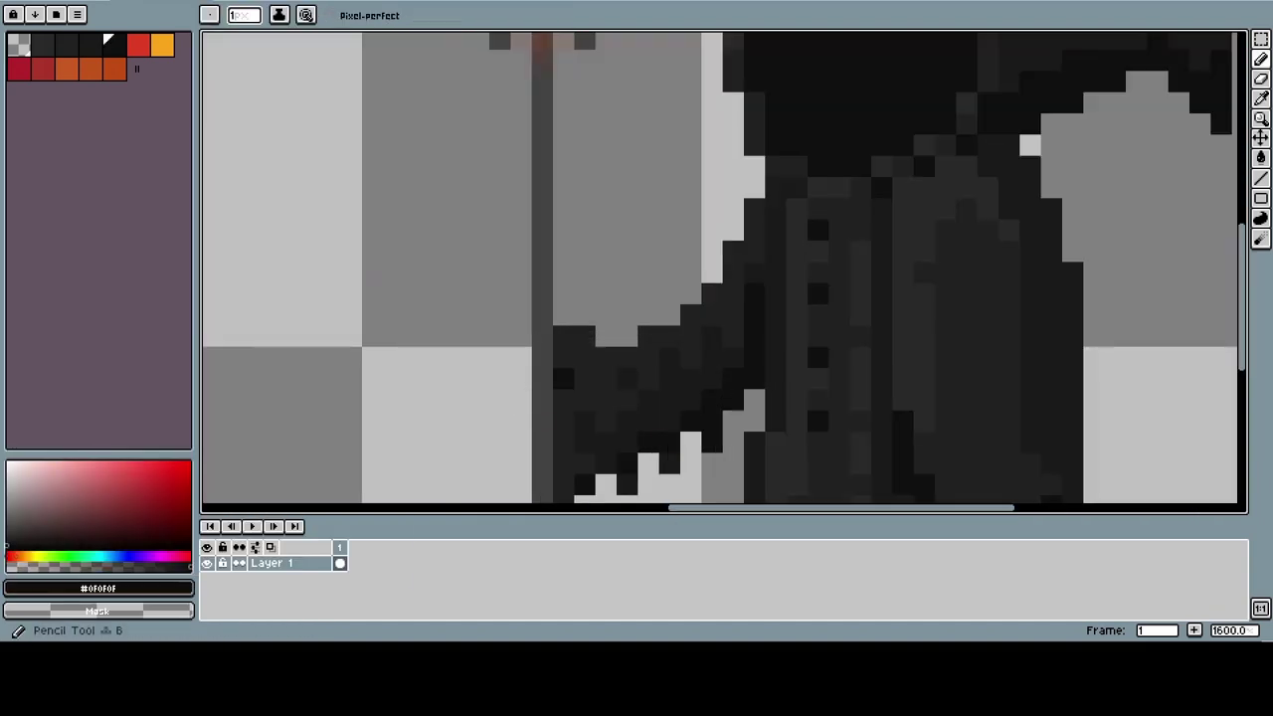
pyautogui.scroll(-1, 540, 387)
pyautogui.scroll(1, 509, 388)
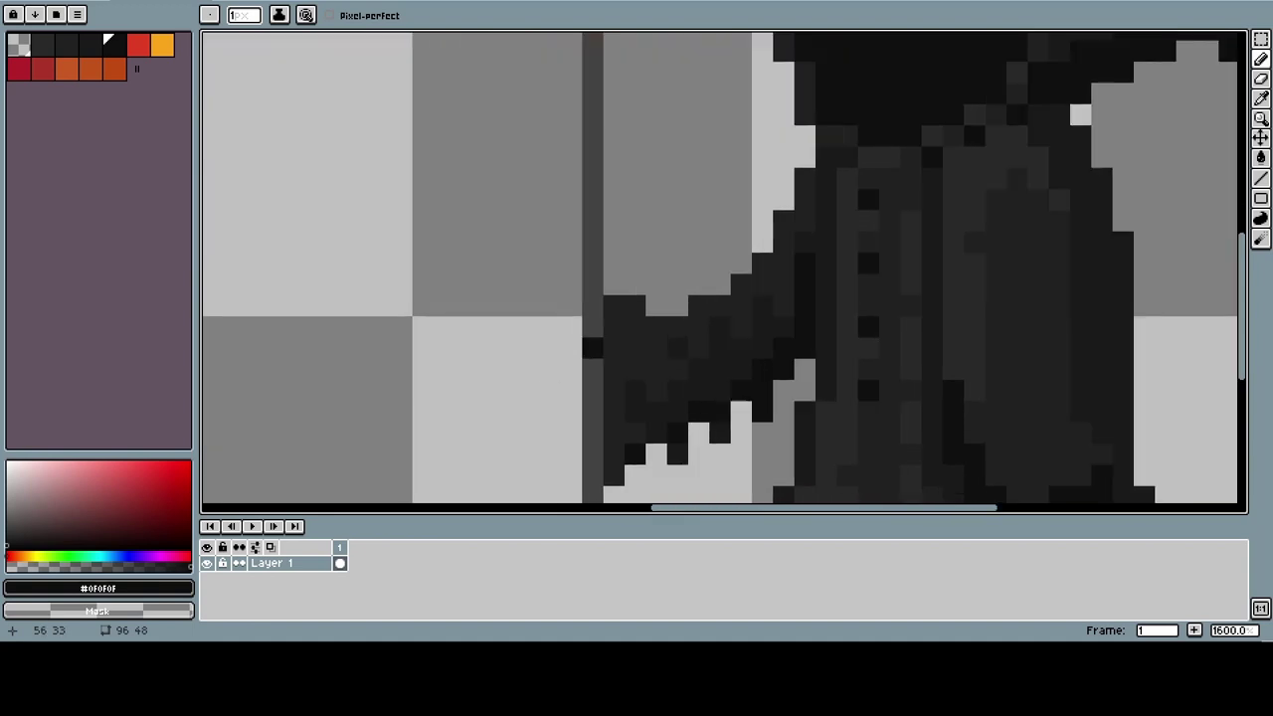
pyautogui.moveTo(592, 348)
pyautogui.mouseDown()
pyautogui.moveTo(572, 370)
pyautogui.moveTo(592, 413)
pyautogui.mouseUp()
pyautogui.scroll(-5, 592, 412)
# - Shade the hand on the staff with the lighter robe greys #1a1a1a and #212121
pyautogui.scroll(6, 581, 320)
pyautogui.keyDown('alt'); pyautogui.click(580, 320); pyautogui.keyUp('alt')
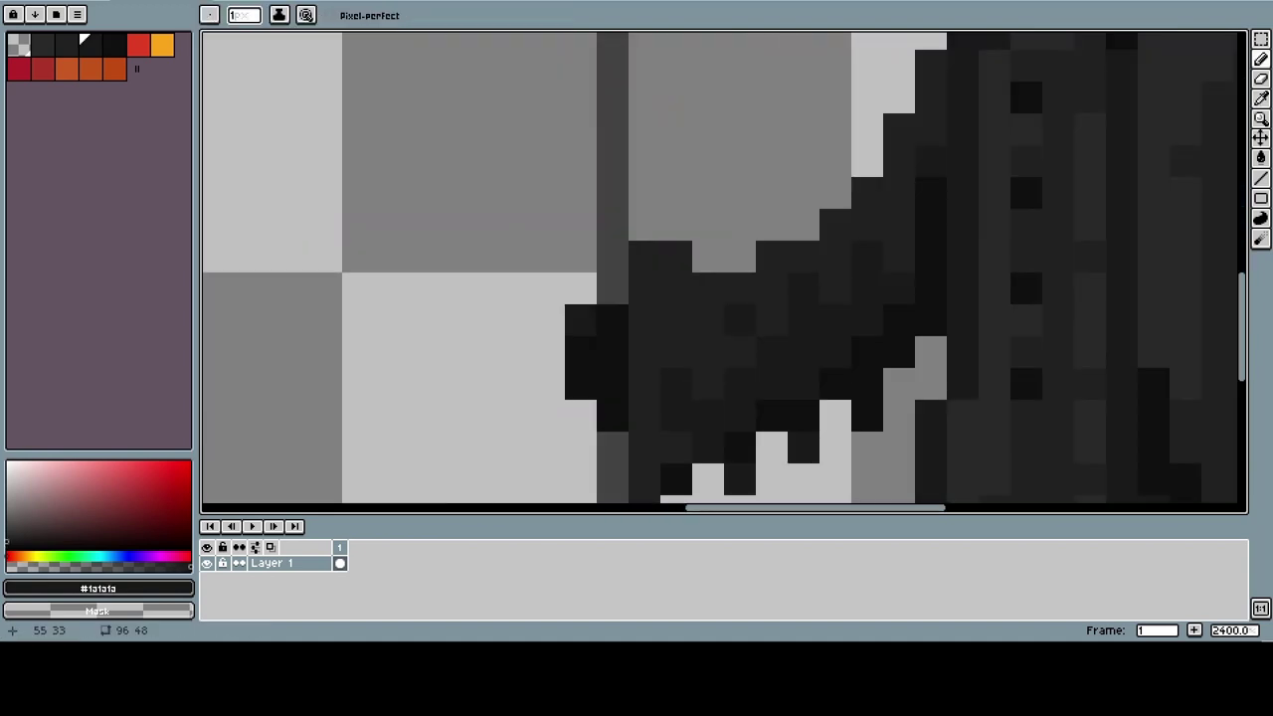
pyautogui.moveTo(581, 320); pyautogui.dragTo(580, 384)
pyautogui.keyDown('alt'); pyautogui.click(596, 360); pyautogui.keyUp('alt')
pyautogui.scroll(-8, 597, 360)
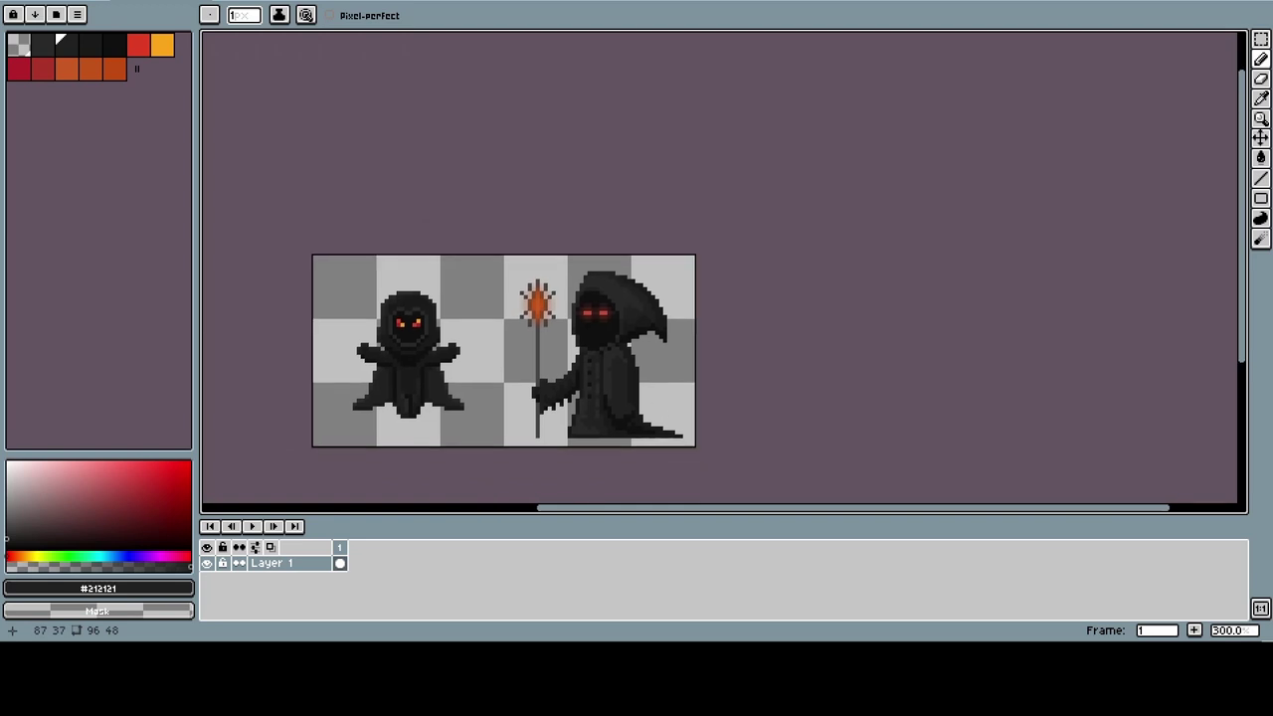